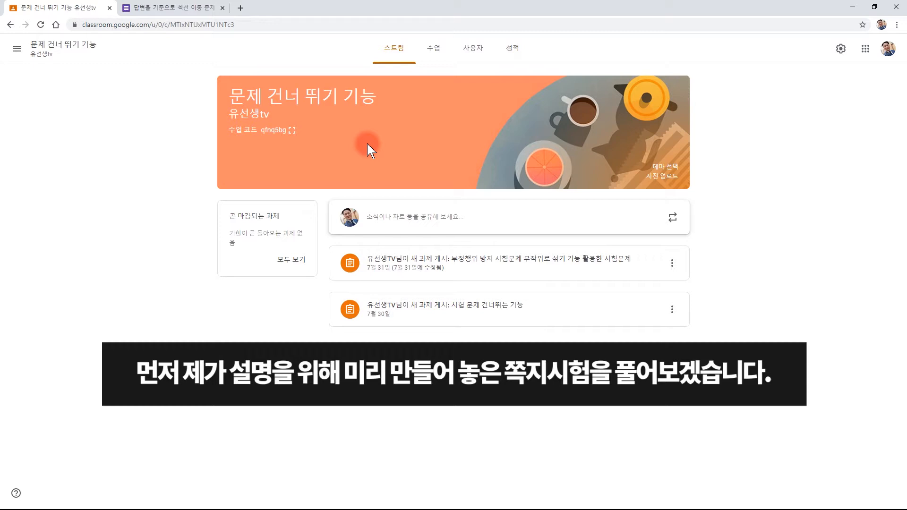
# - Open the form attached to 시험 문제 건너뛰는 기능 and follow its 기독교 branch, answering with near-weekly church attendance and 가을
pyautogui.click(433, 48)
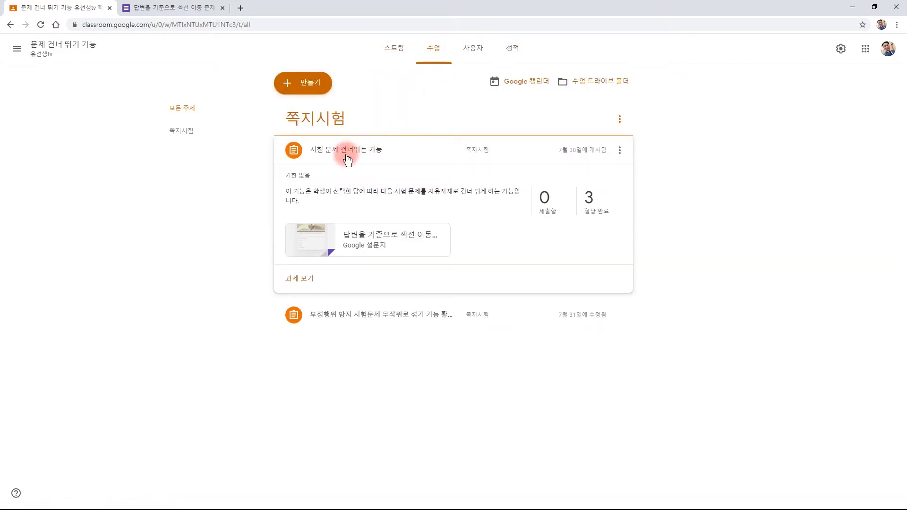
pyautogui.click(362, 239)
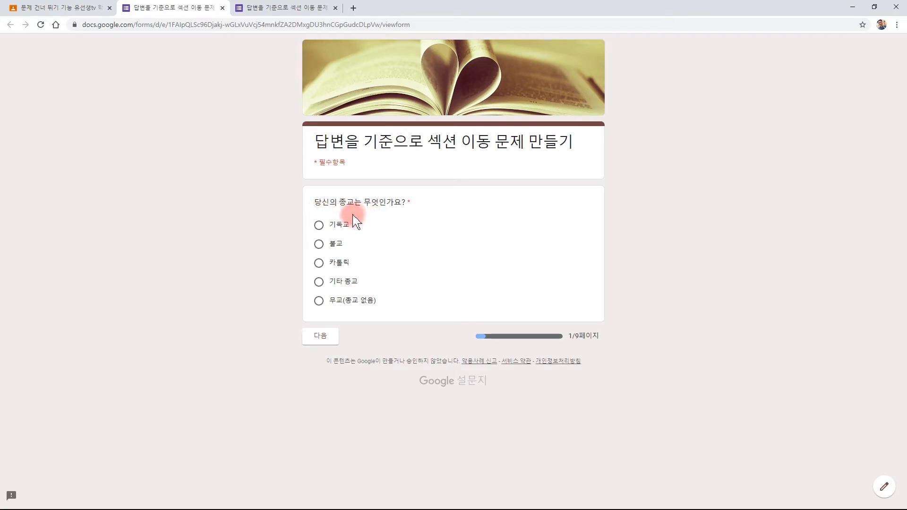
pyautogui.click(319, 225)
pyautogui.click(323, 338)
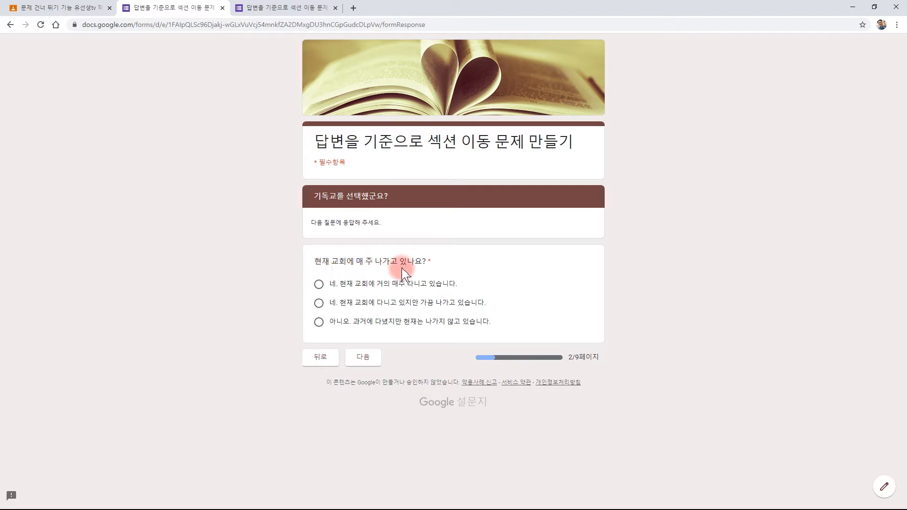
pyautogui.click(320, 286)
pyautogui.click(362, 357)
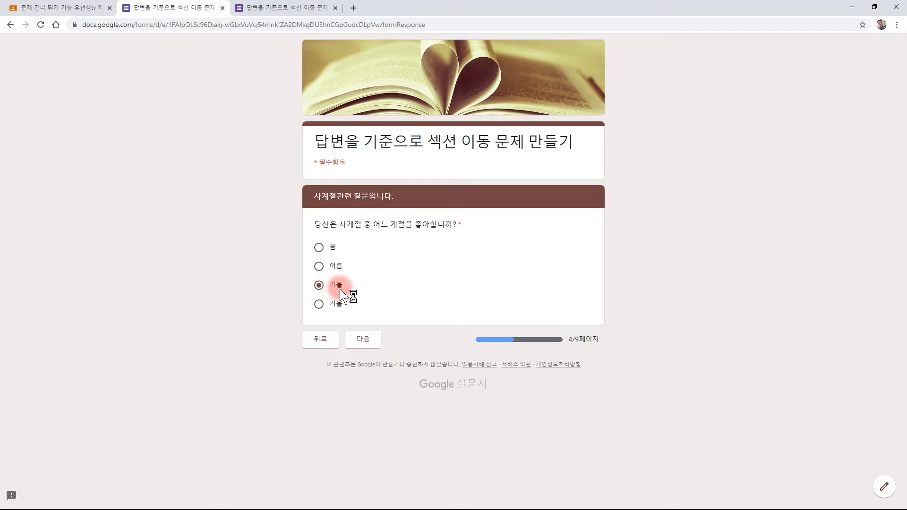
pyautogui.click(367, 340)
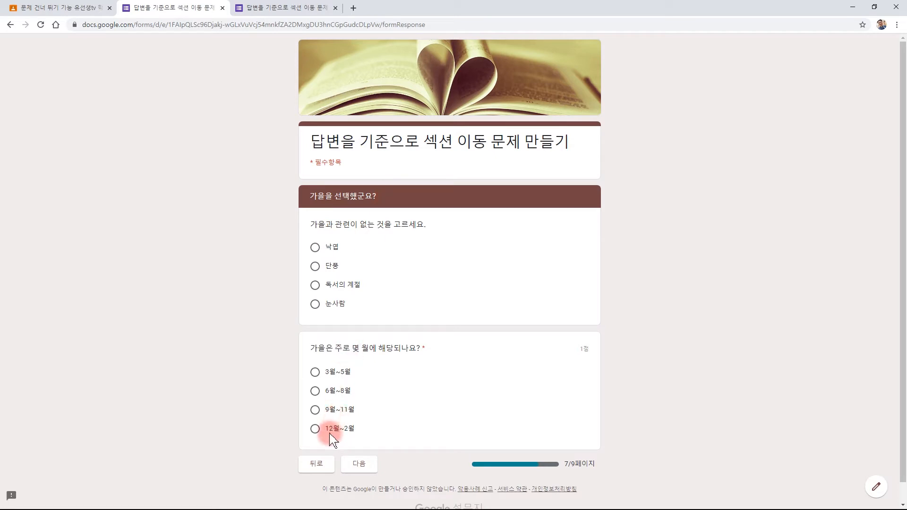
# - Return to the religion question and follow the 불교 branch, answering that there is no church experience and choosing 여름
pyautogui.click(316, 465)
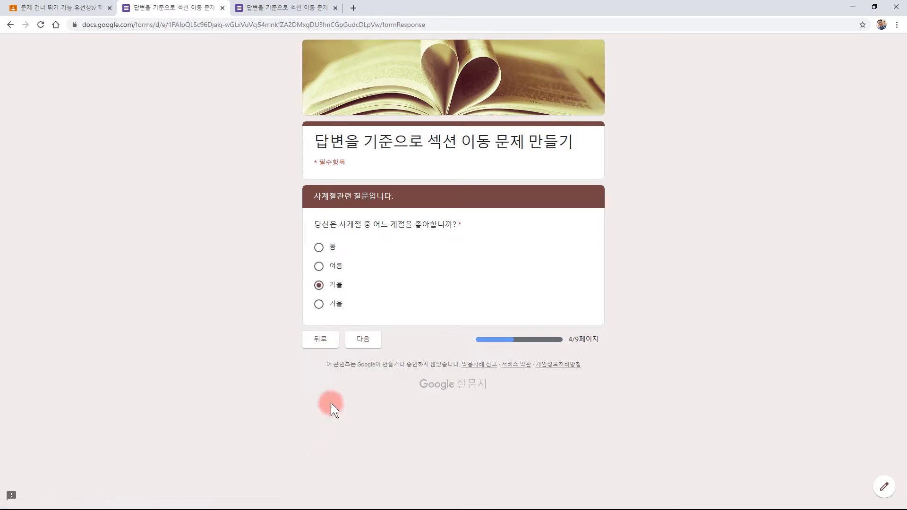
pyautogui.click(326, 349)
pyautogui.click(321, 358)
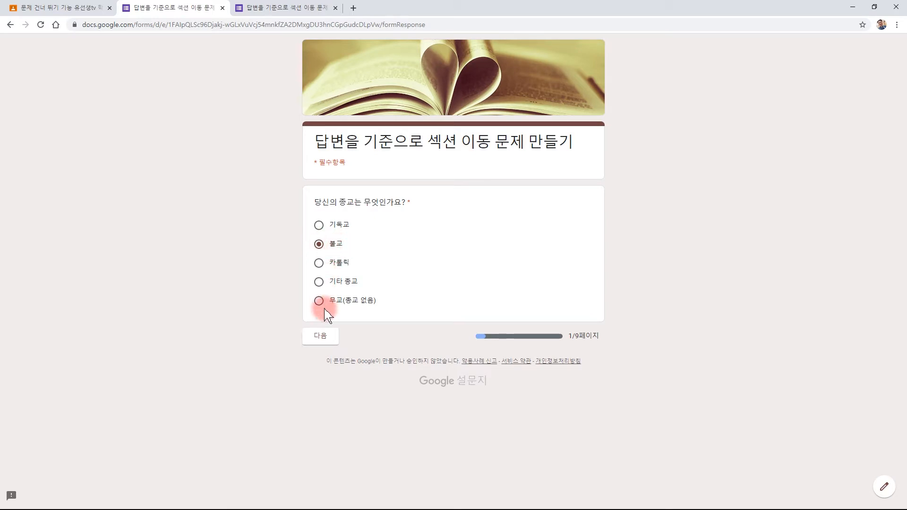
pyautogui.click(321, 338)
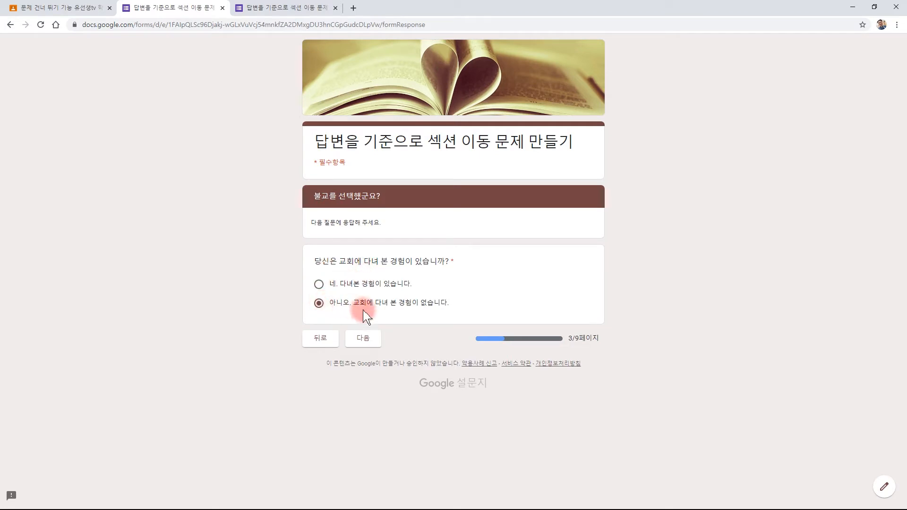
pyautogui.click(363, 338)
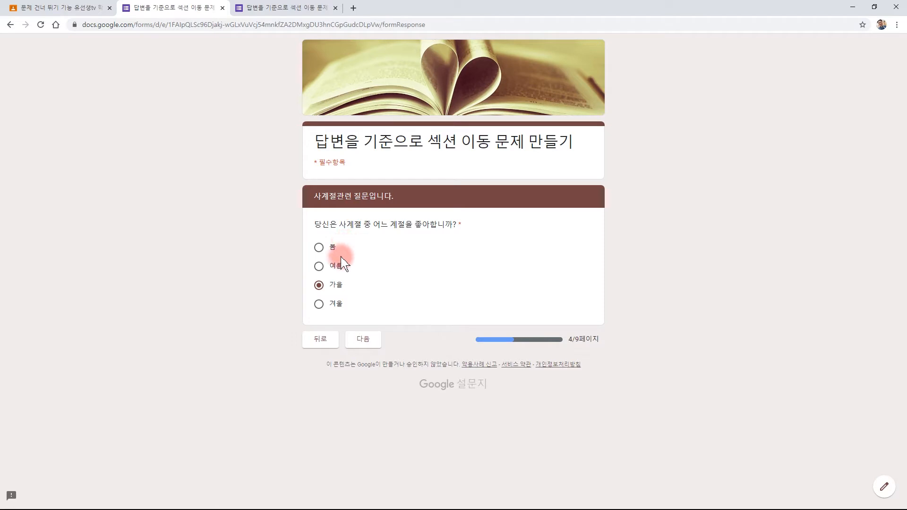
pyautogui.click(320, 267)
pyautogui.click(364, 342)
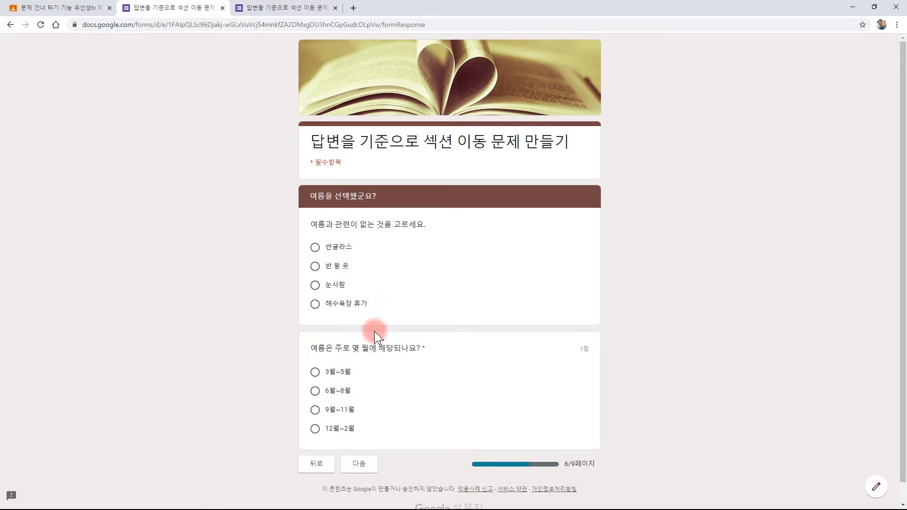
# - Go back to the religion question, check which section 카톨릭 leads to, and return to it
pyautogui.click(317, 463)
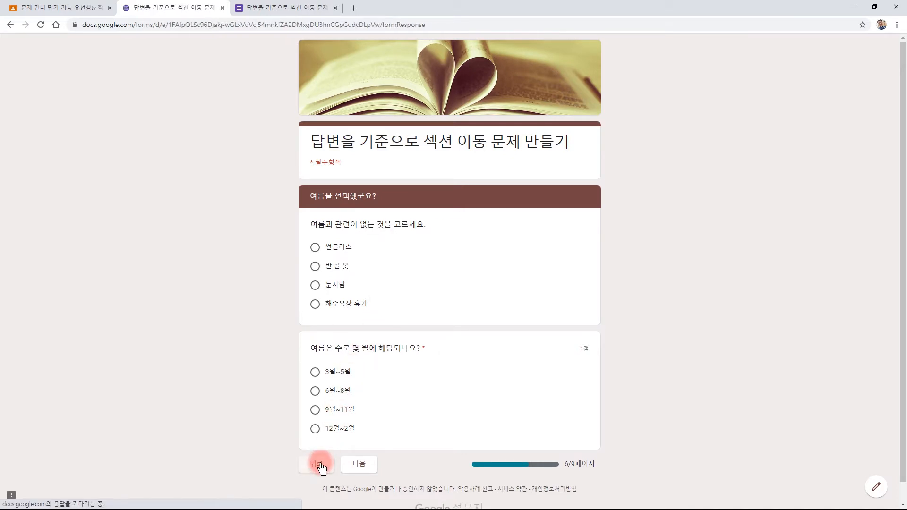
pyautogui.click(320, 340)
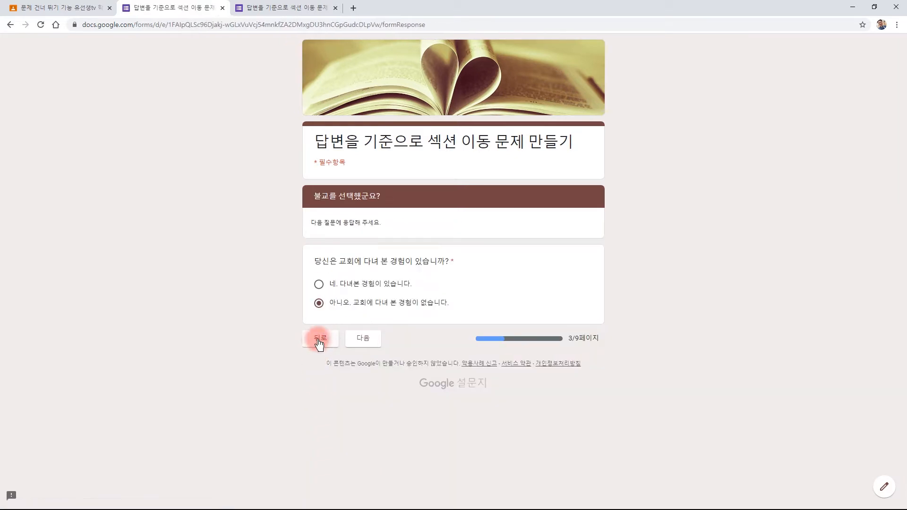
pyautogui.click(323, 340)
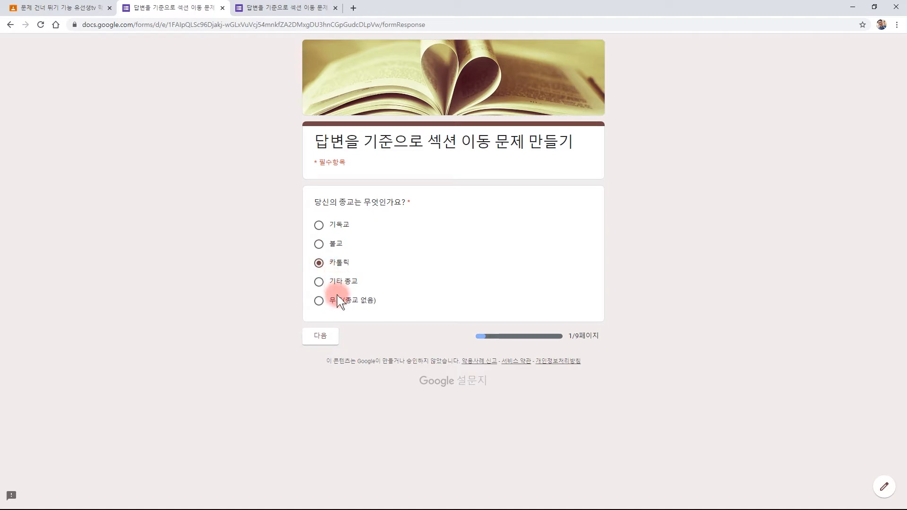
pyautogui.click(323, 336)
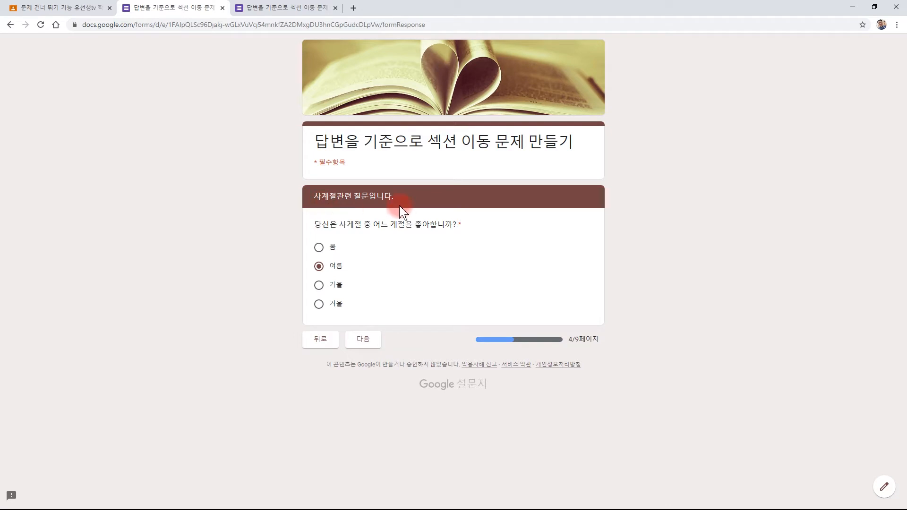
pyautogui.click(325, 343)
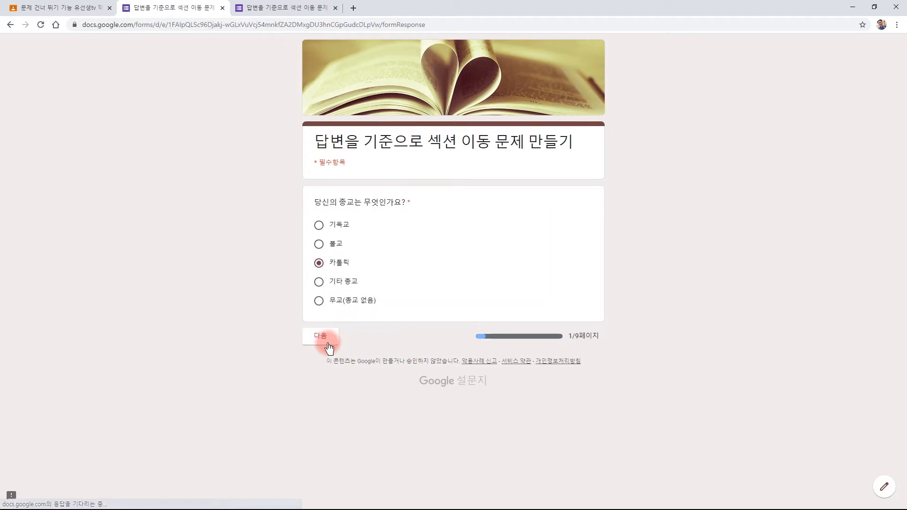
# - Test the religion question's remaining branching, including 무교(종교 없음), going back to the first page after each check
pyautogui.click(326, 336)
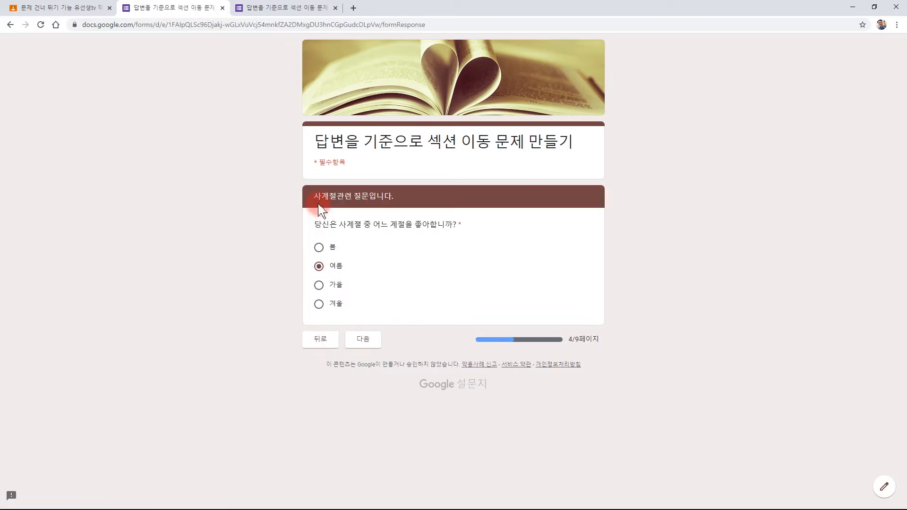
pyautogui.click(320, 342)
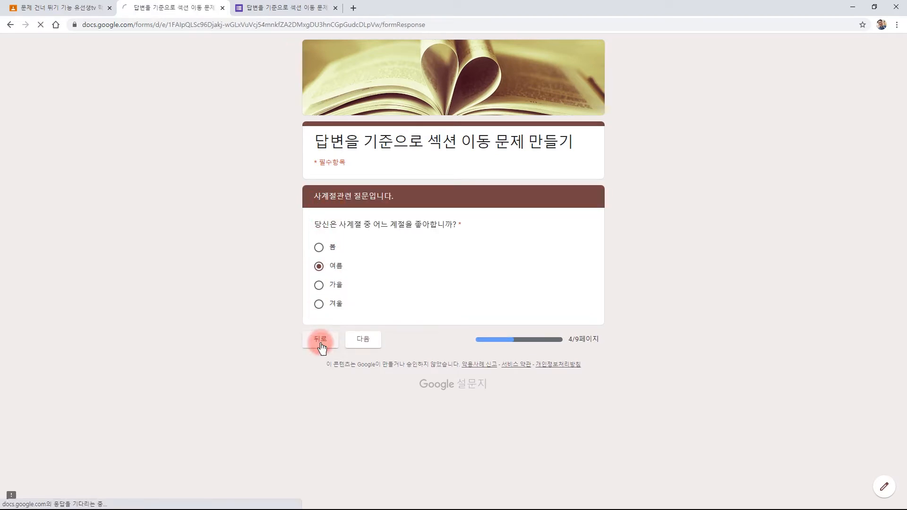
pyautogui.click(320, 307)
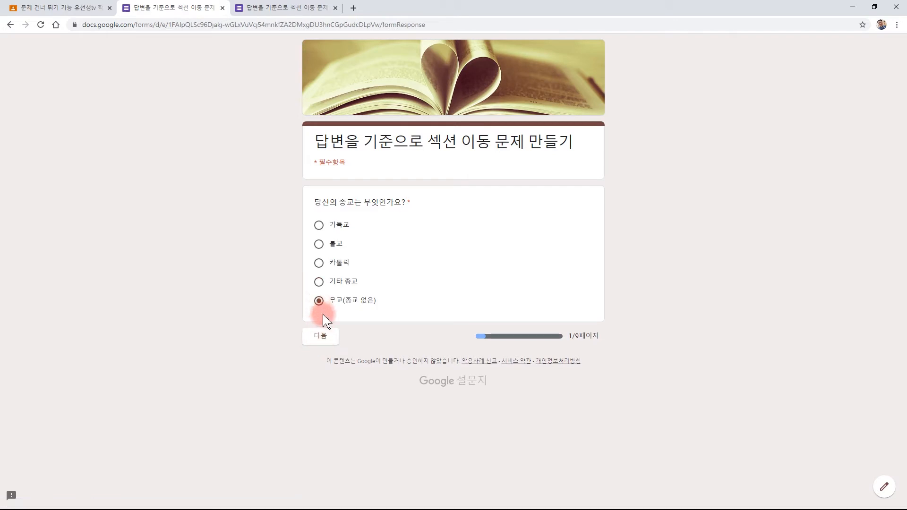
pyautogui.click(326, 336)
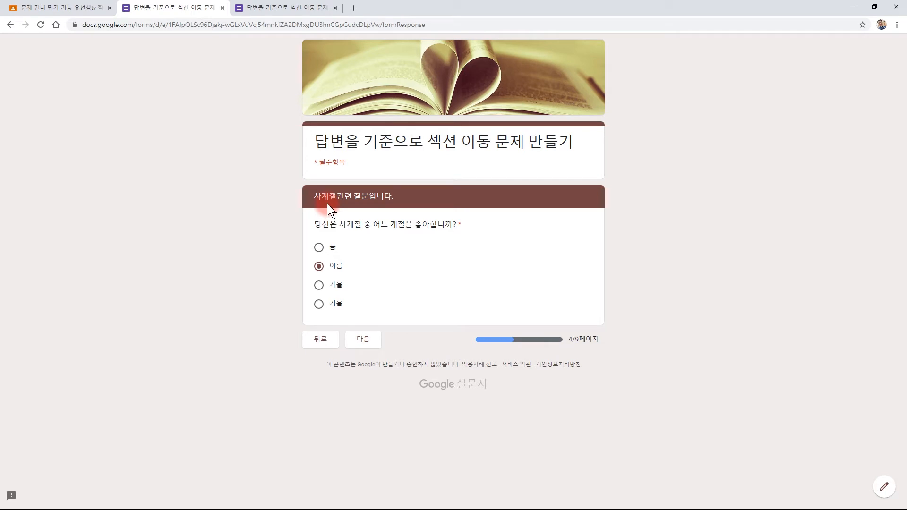
pyautogui.click(320, 338)
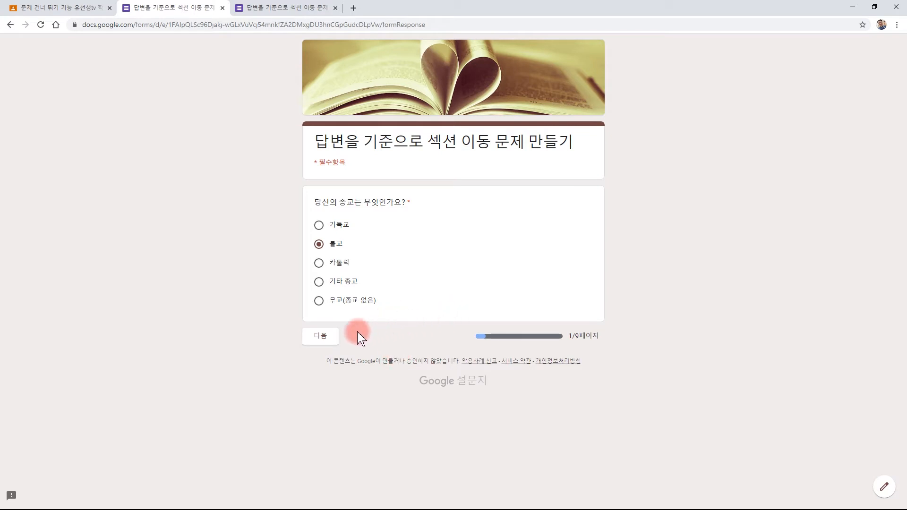
# - Follow the 불교 branch again with the no-church-experience answer, preview the 봄 section, and return to the season question
pyautogui.click(320, 338)
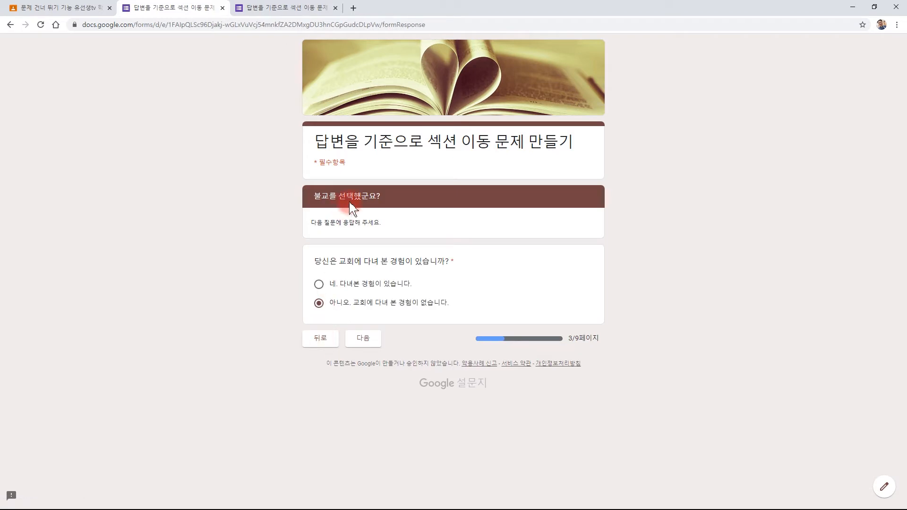
pyautogui.click(319, 284)
pyautogui.click(320, 305)
pyautogui.click(364, 340)
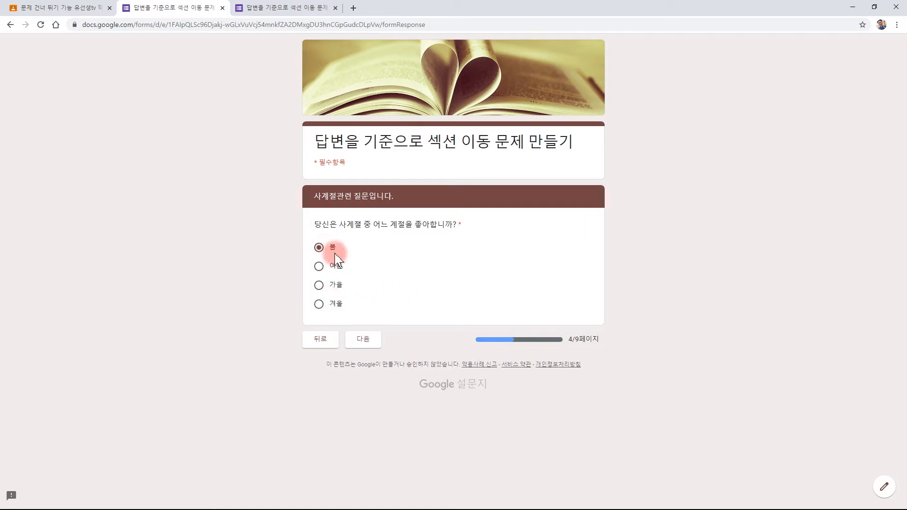
pyautogui.click(363, 339)
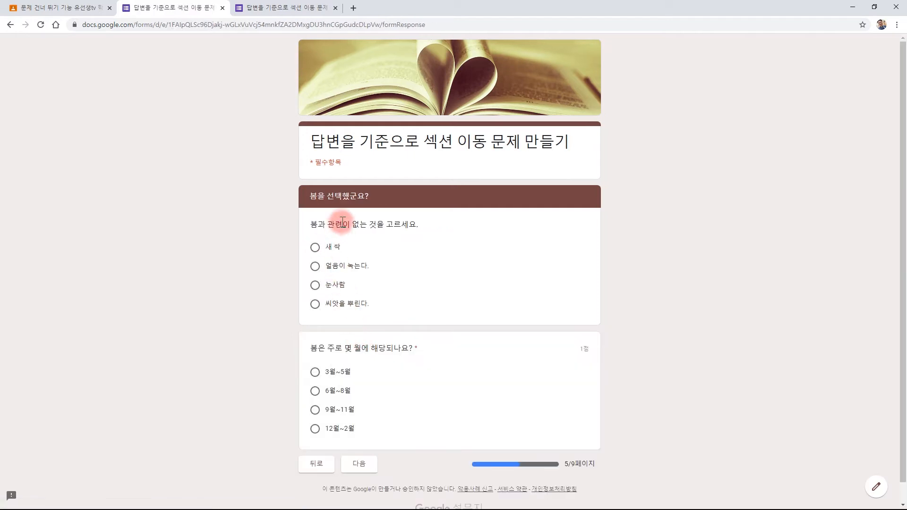
pyautogui.click(316, 463)
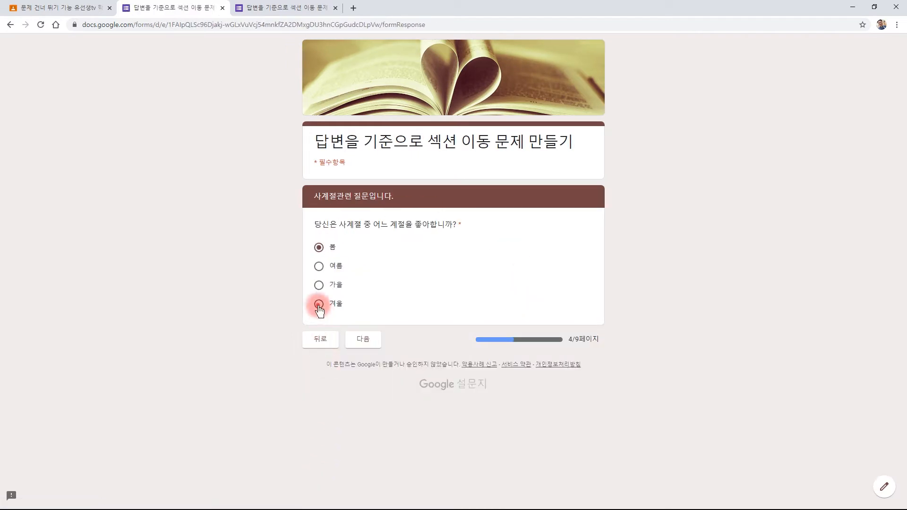
# - Follow the 겨울 branch and answer its questions with 에어컨 빵빵 틀어주세요 and 6월~8월
pyautogui.click(365, 341)
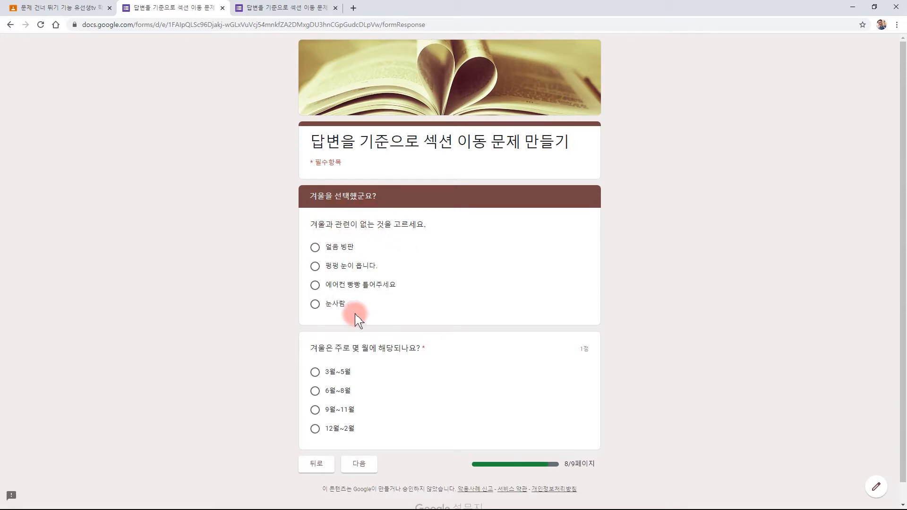
pyautogui.click(315, 286)
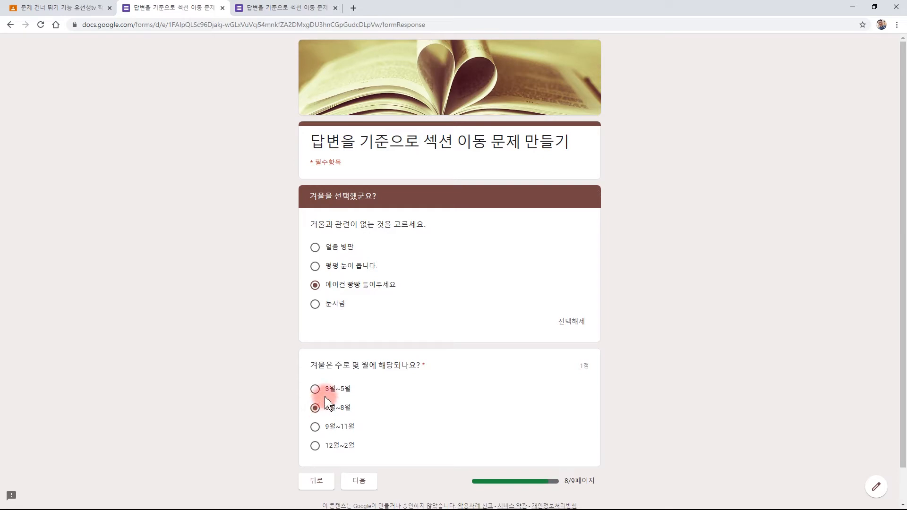
pyautogui.click(361, 483)
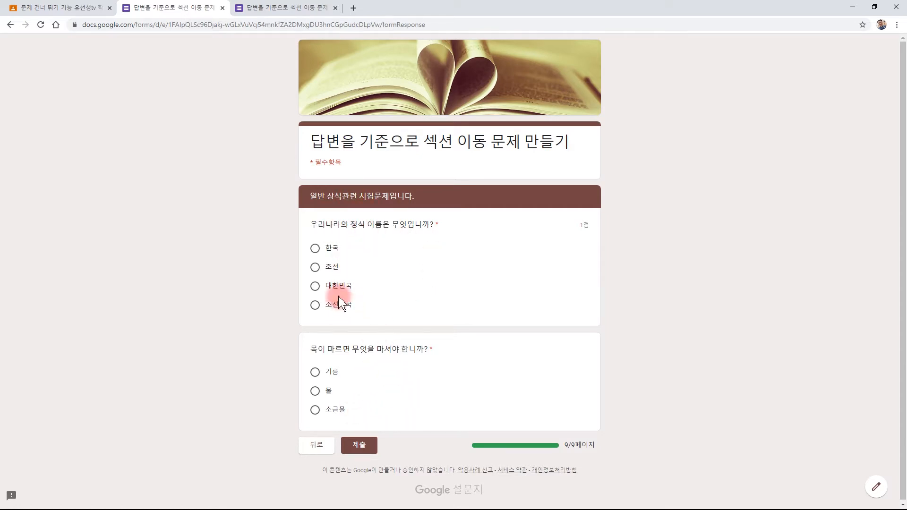
# - Answer the general knowledge questions with 대한민국 and 물, and return to the winter section without submitting
pyautogui.click(315, 286)
pyautogui.click(316, 391)
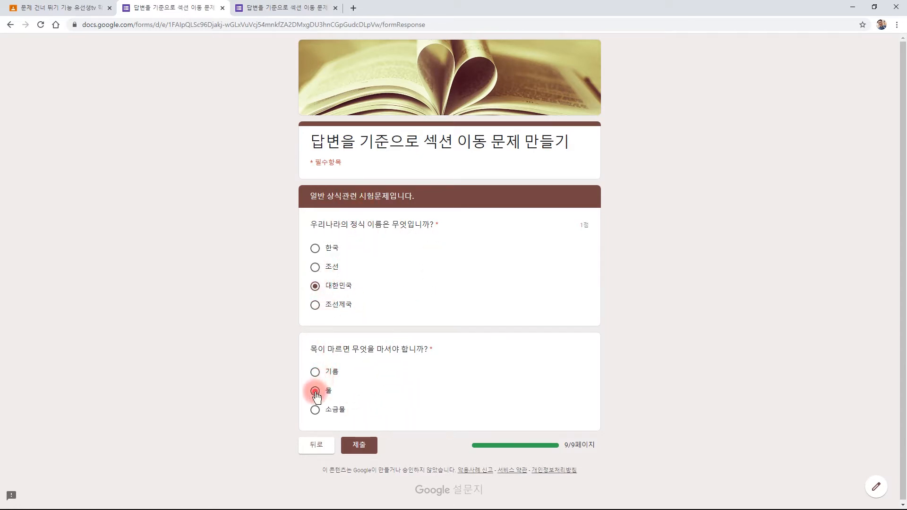
pyautogui.click(317, 446)
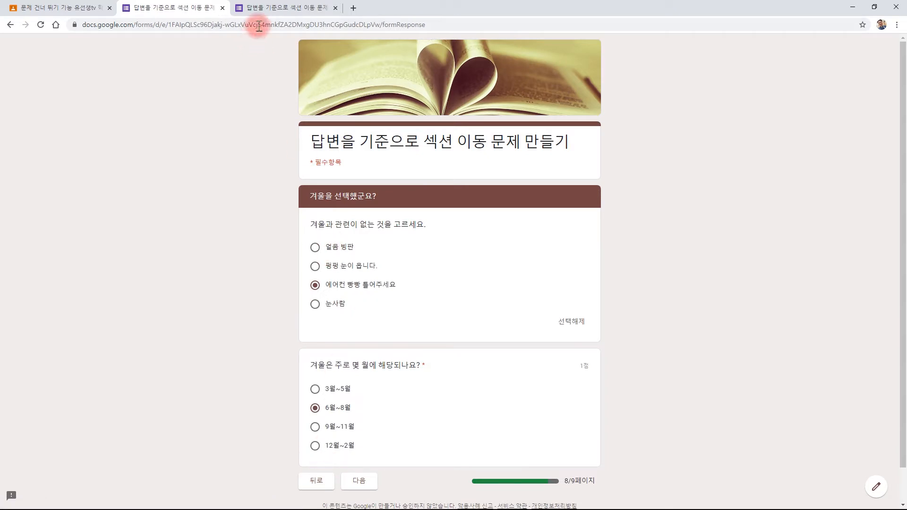
# - Close both open form pages, discarding the unsubmitted answers, to get back to the class
pyautogui.click(335, 7)
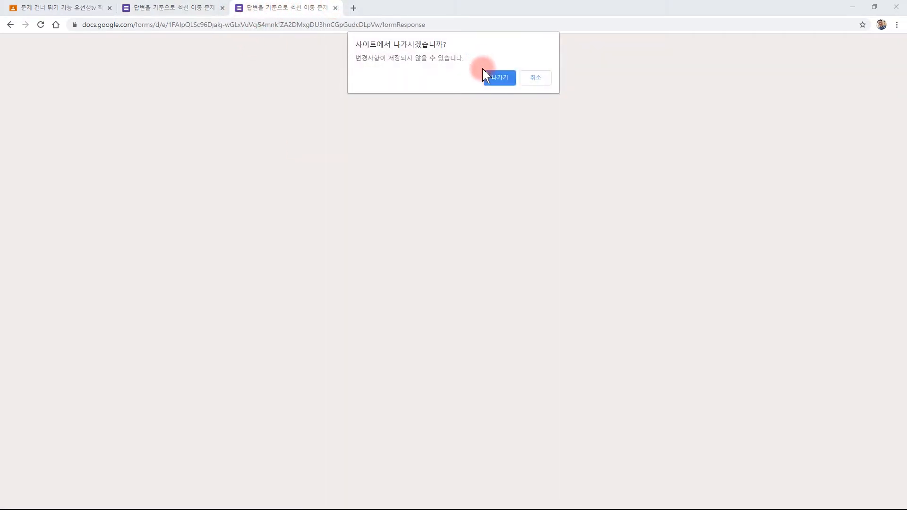
pyautogui.click(486, 77)
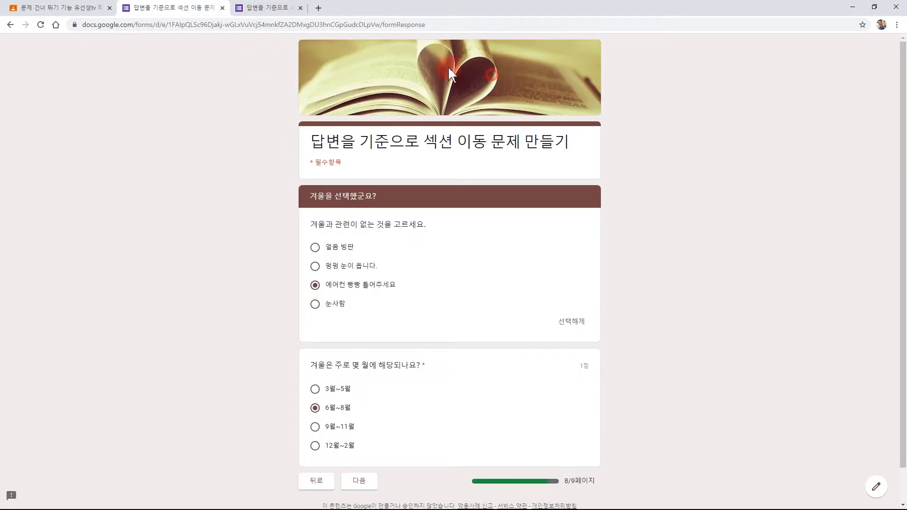
pyautogui.click(223, 8)
# - Reopen the assignment's attached form, switch it to editing, and review how its question sections are laid out
pyautogui.click(363, 236)
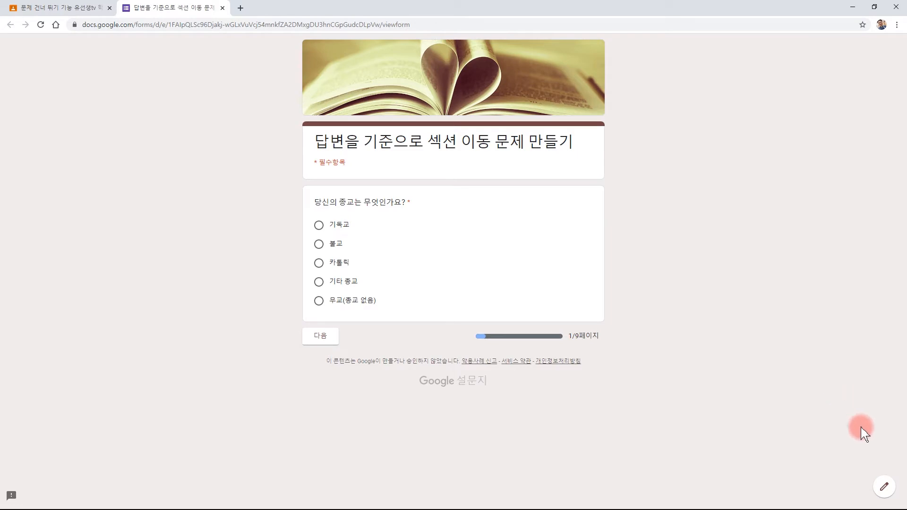
pyautogui.click(881, 491)
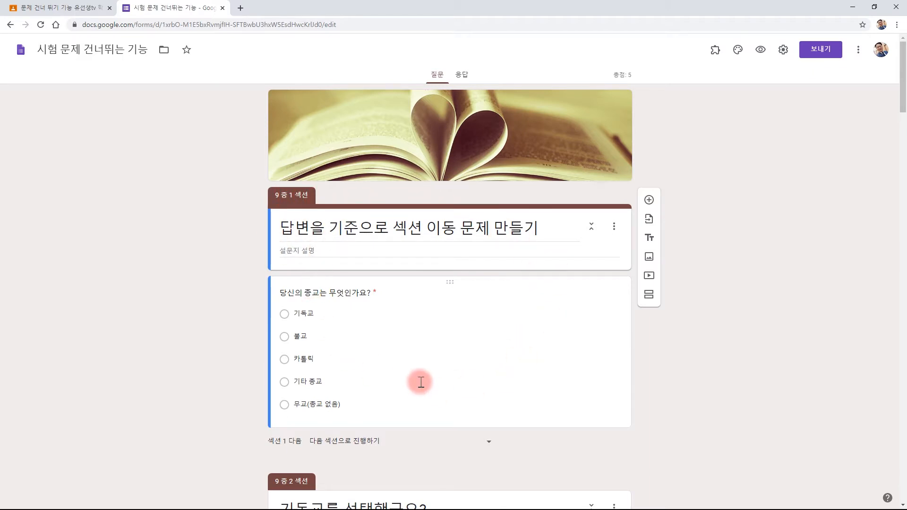
pyautogui.scroll(-5, 420, 395)
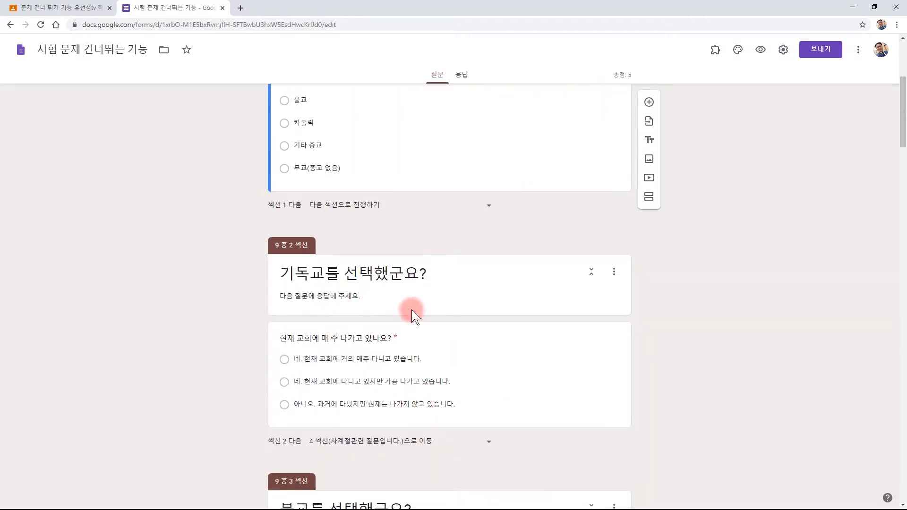
pyautogui.scroll(-4, 411, 312)
pyautogui.scroll(-20, 444, 342)
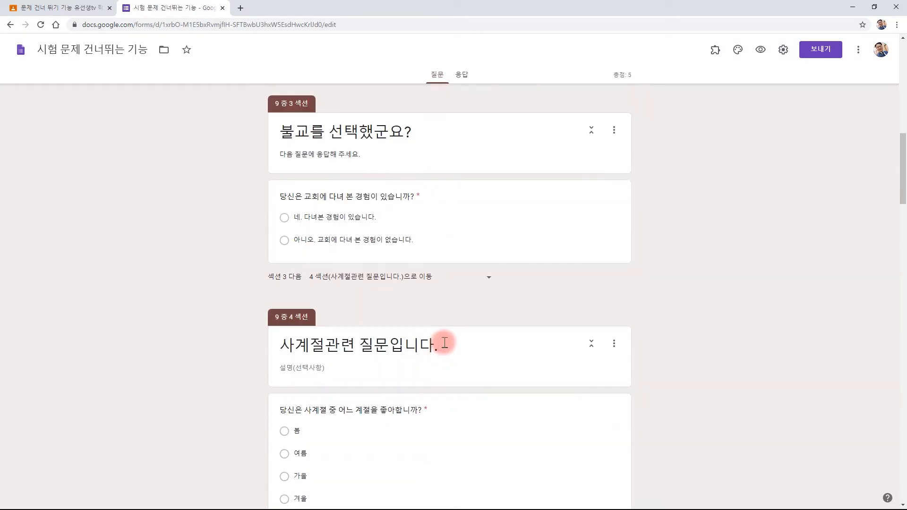
# - Review the remaining sections, and open the section 1 religion question to examine which section each answer leads to
pyautogui.scroll(-11, 448, 345)
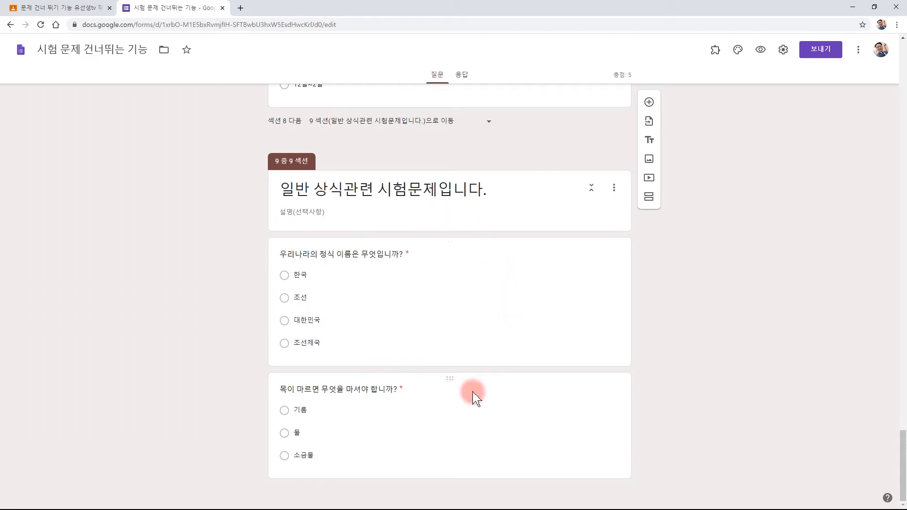
pyautogui.press('Home')
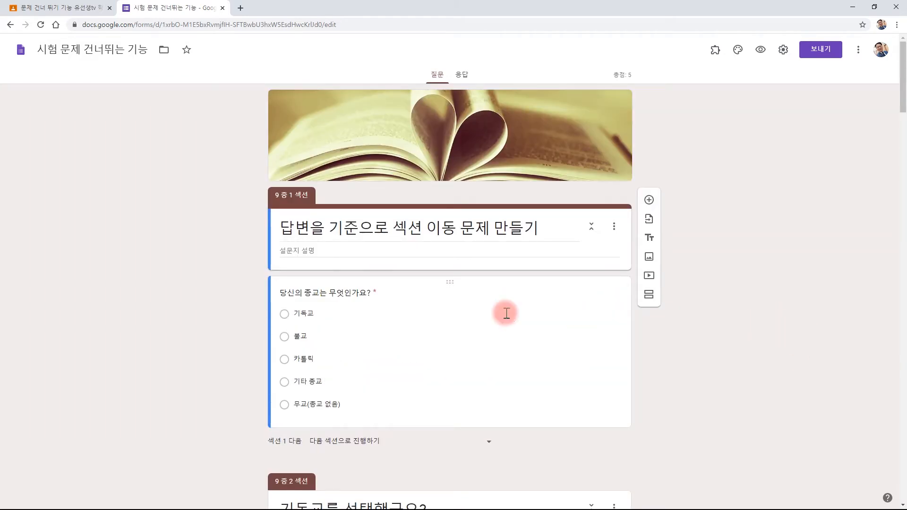
pyautogui.click(330, 295)
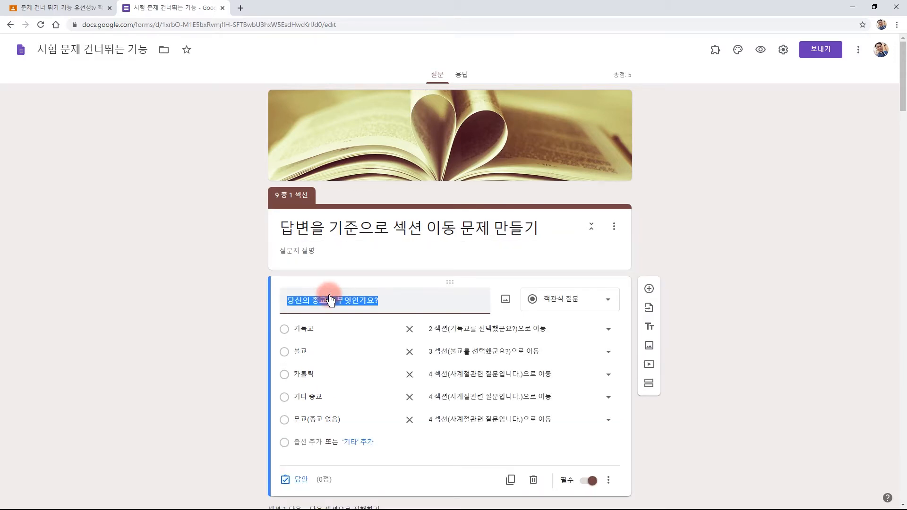
pyautogui.click(365, 300)
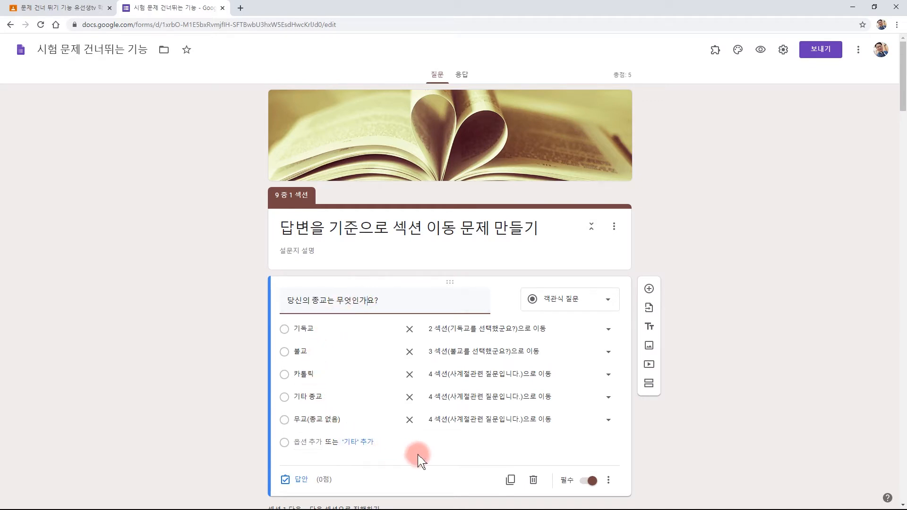
pyautogui.click(318, 326)
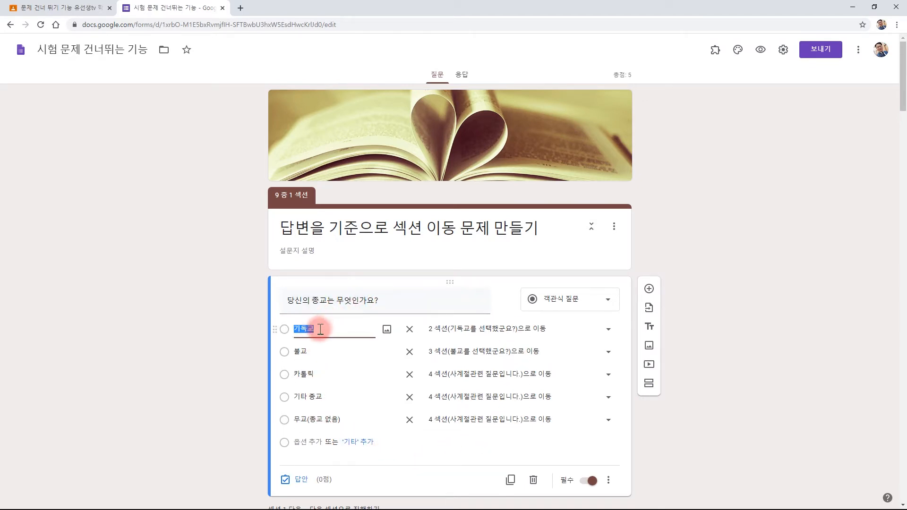
pyautogui.click(308, 354)
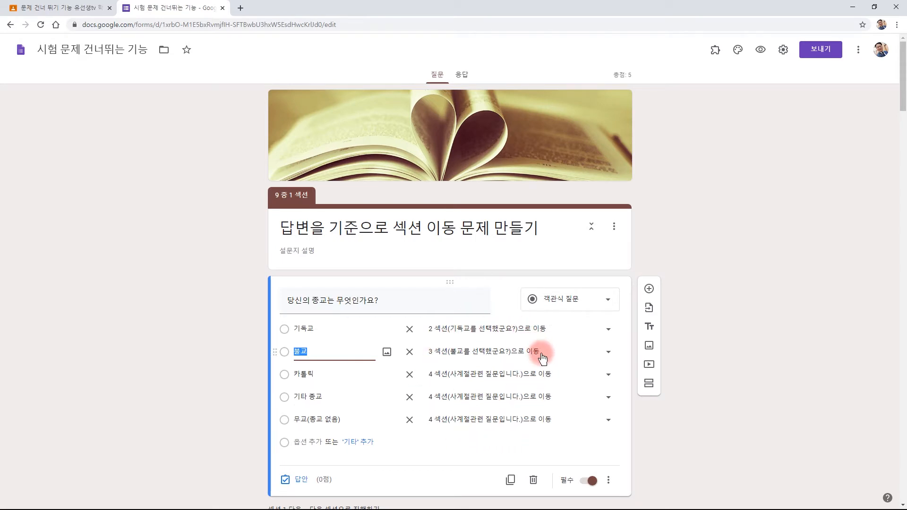
# - Turn the 답변을 기준으로 섹션 이동 option off for the religion question and back on
pyautogui.scroll(-1, 529, 390)
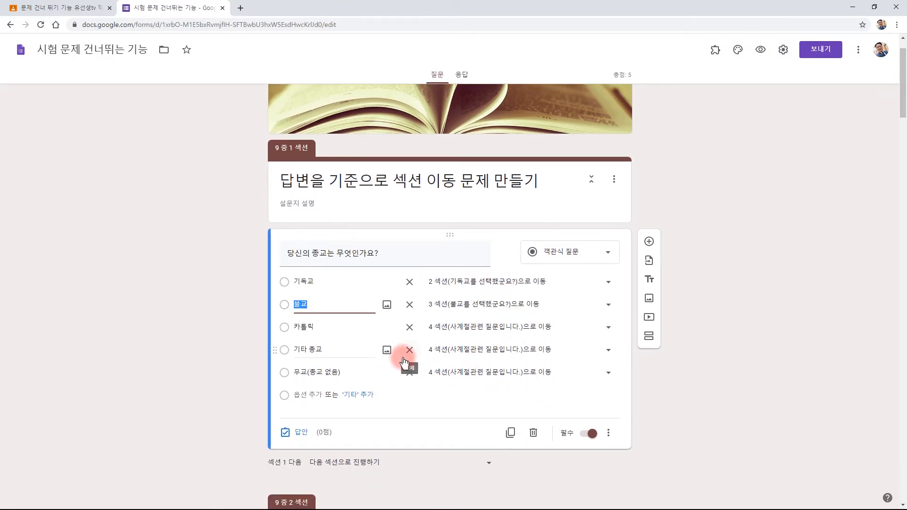
pyautogui.click(609, 434)
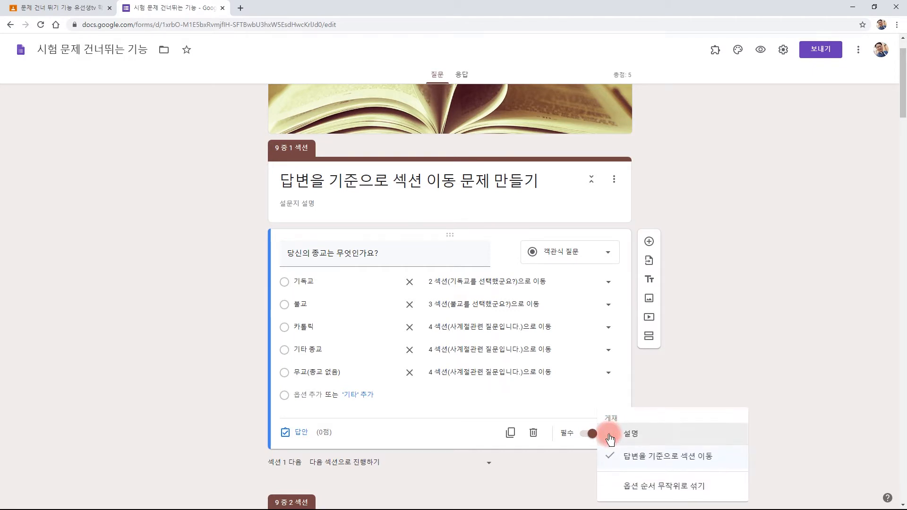
pyautogui.scroll(-2, 609, 439)
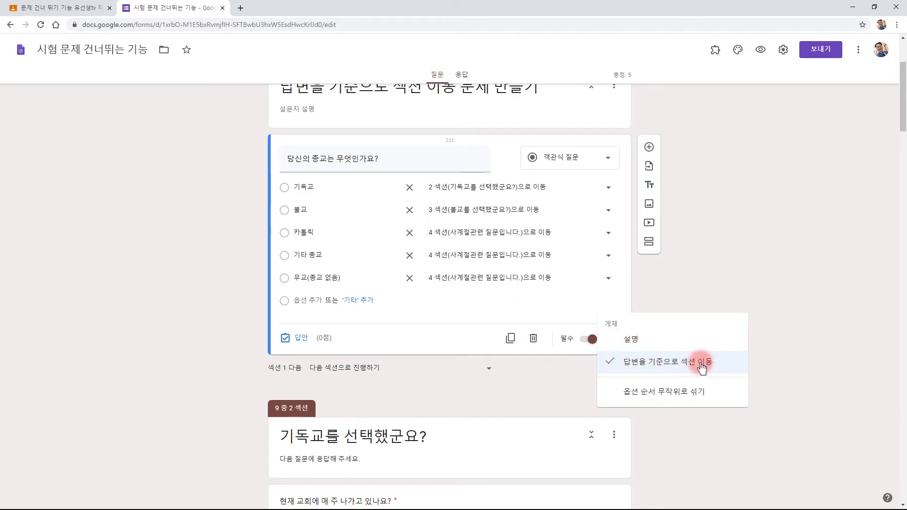
pyautogui.click(632, 363)
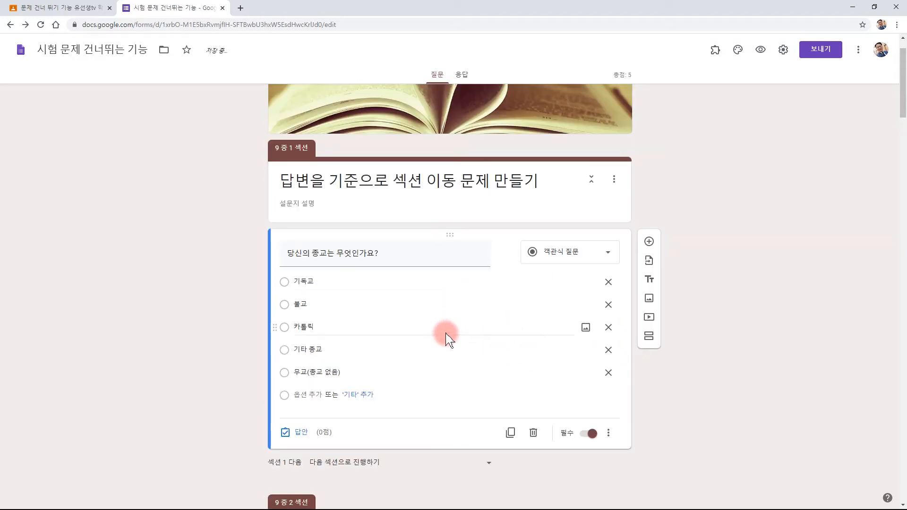
pyautogui.click(401, 323)
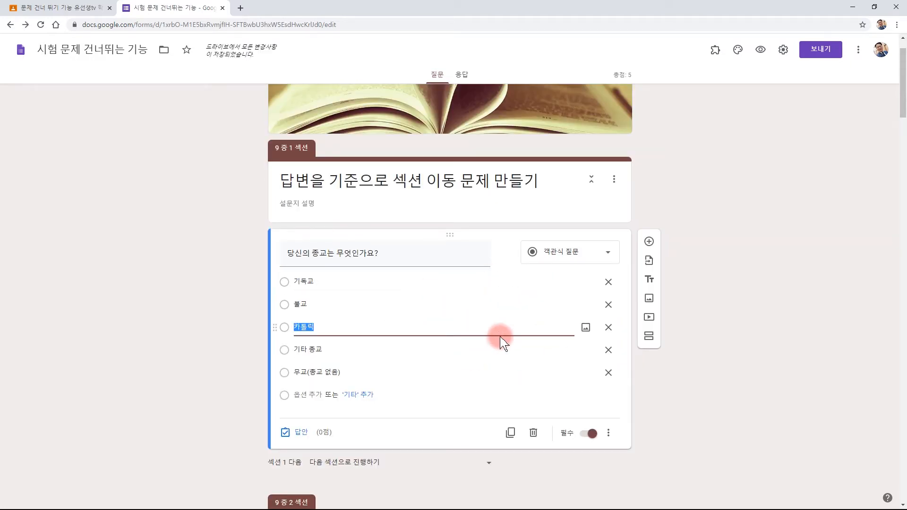
pyautogui.click(609, 433)
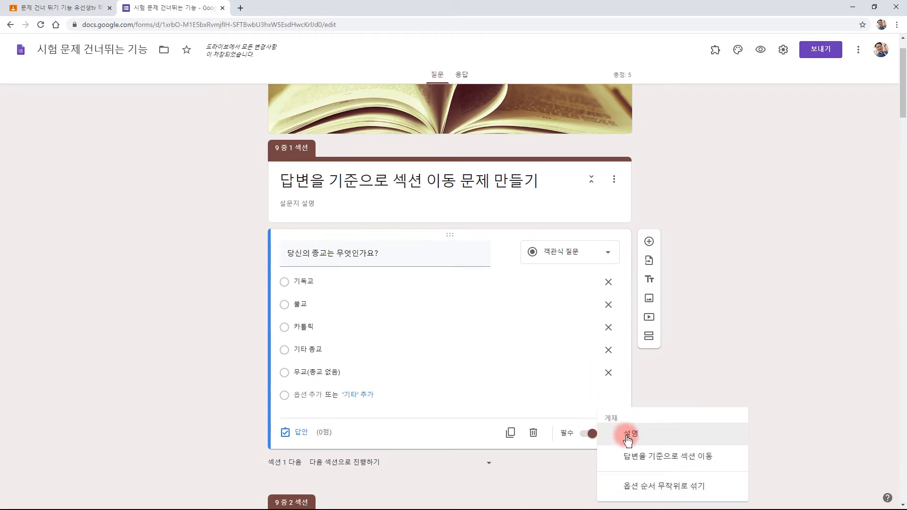
pyautogui.click(658, 461)
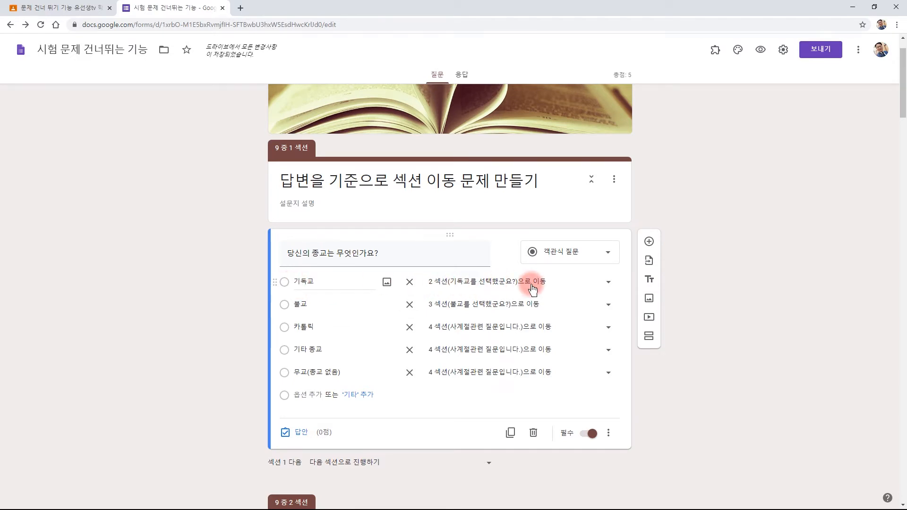
# - Send the 기독교 answer to section 6 (여름을 선택했군요?), and return it to section 2 (기독교를 선택했군요?)
pyautogui.scroll(-3, 533, 289)
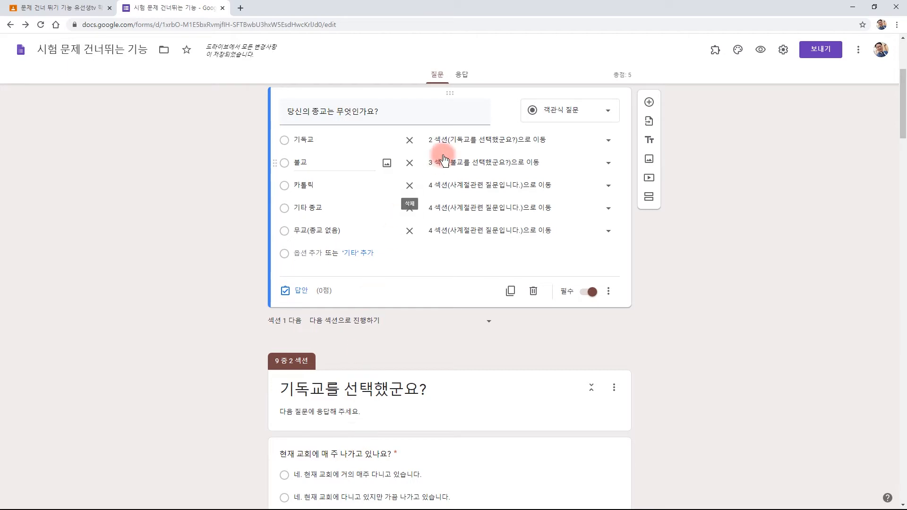
pyautogui.click(450, 141)
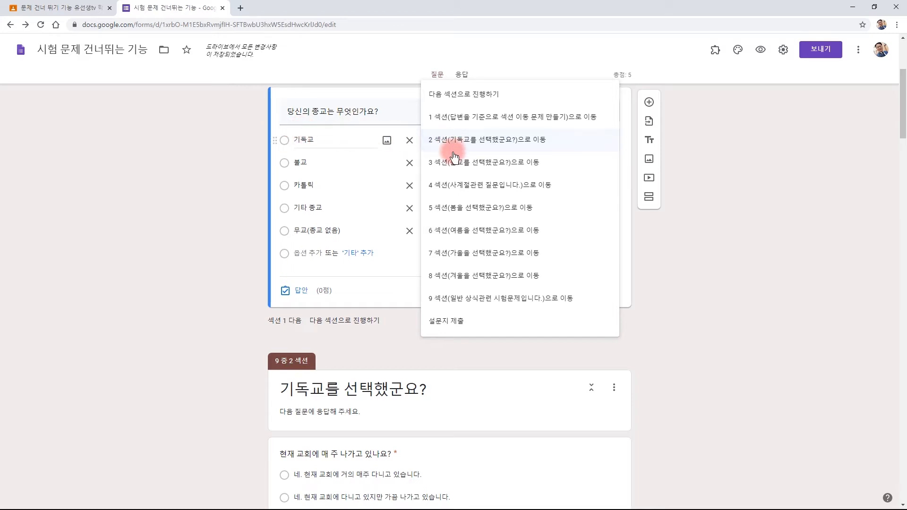
pyautogui.click(464, 232)
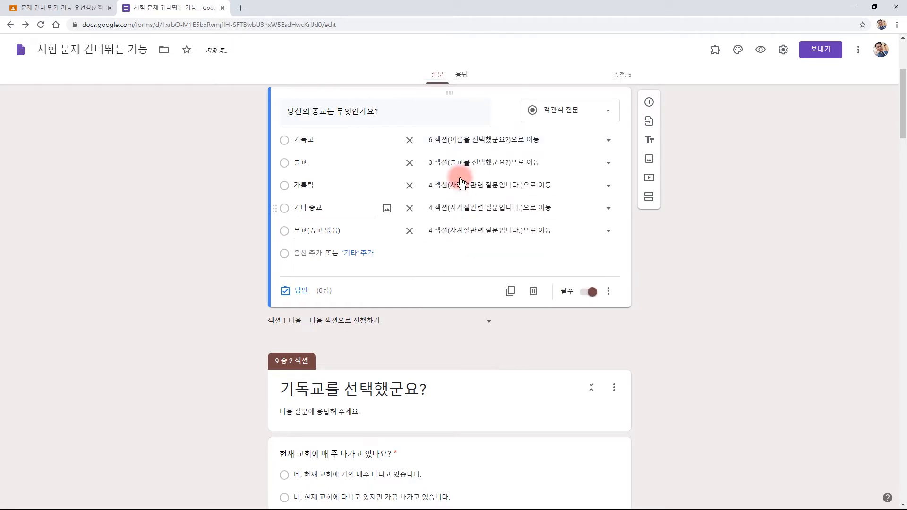
pyautogui.click(463, 145)
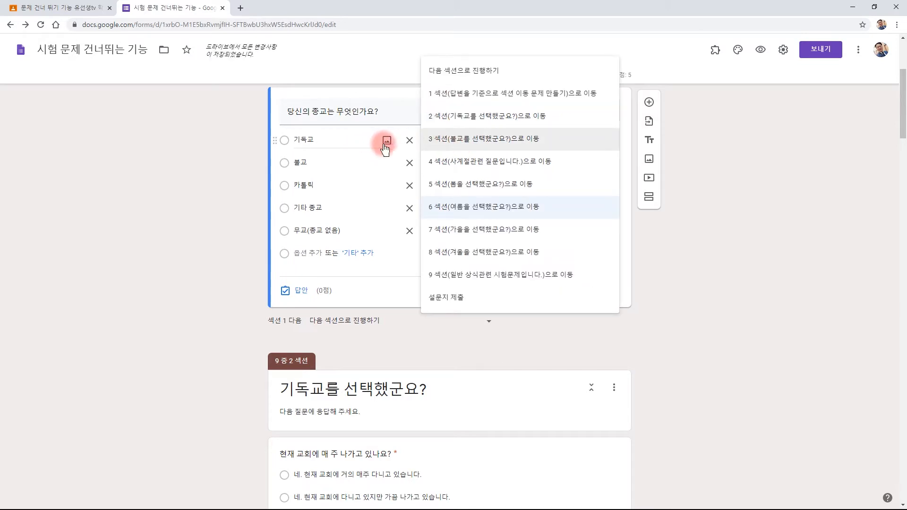
pyautogui.click(460, 123)
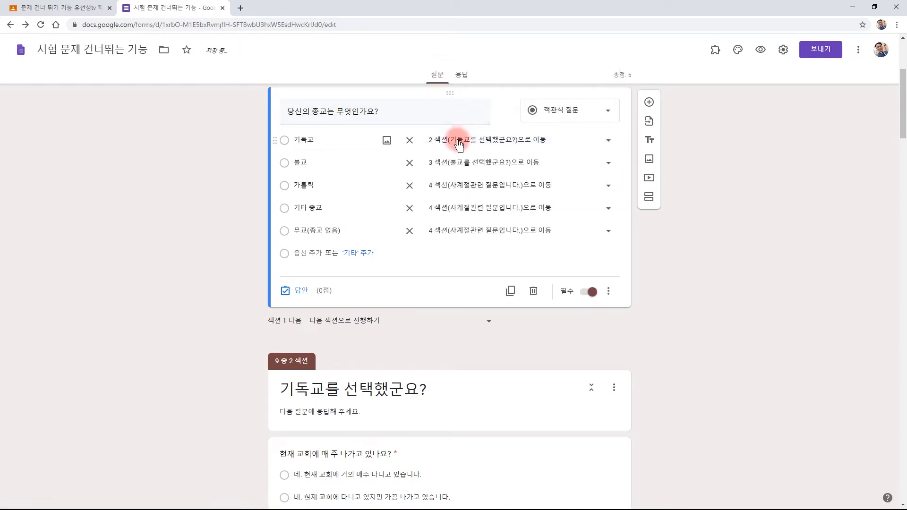
# - Check the 불교 and 카톨릭 answers against their target sections, reselecting section 3 for 불교 and section 4 for 카톨릭
pyautogui.click(317, 165)
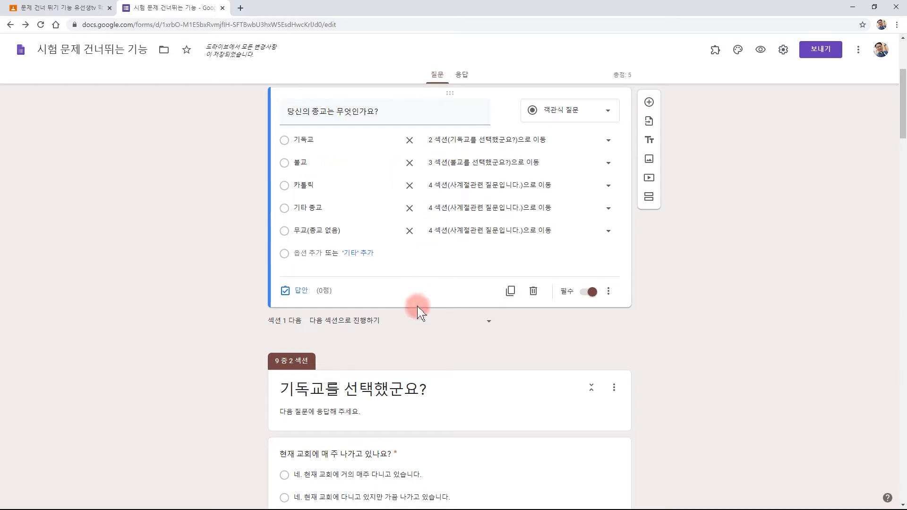
pyautogui.scroll(-4, 416, 343)
pyautogui.scroll(-2, 421, 338)
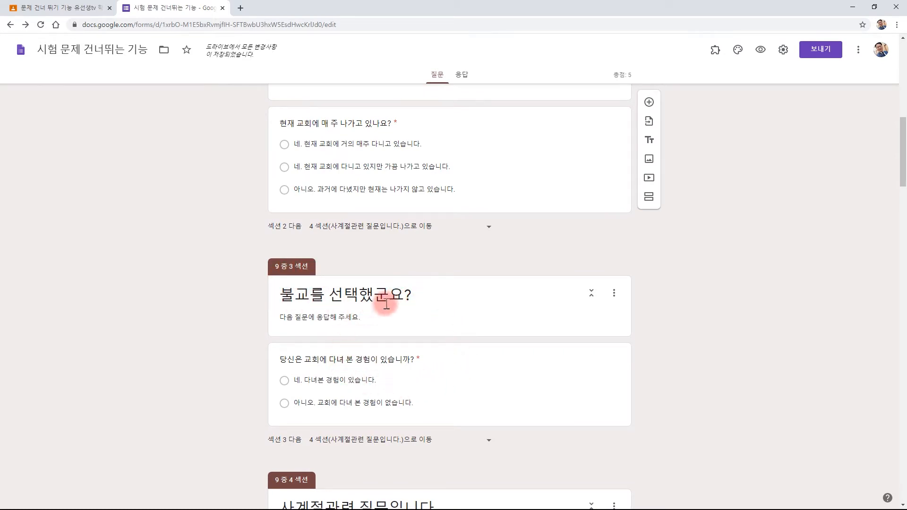
pyautogui.scroll(3, 371, 300)
pyautogui.scroll(4, 374, 300)
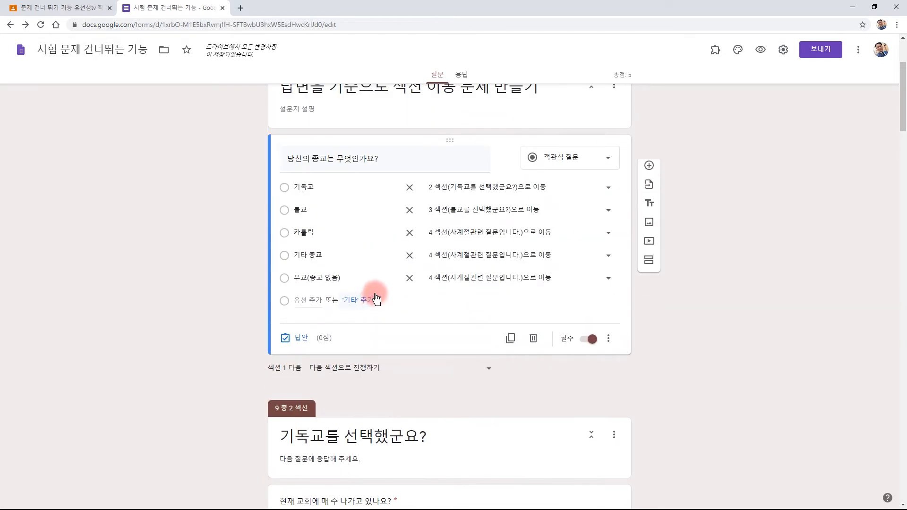
pyautogui.click(471, 215)
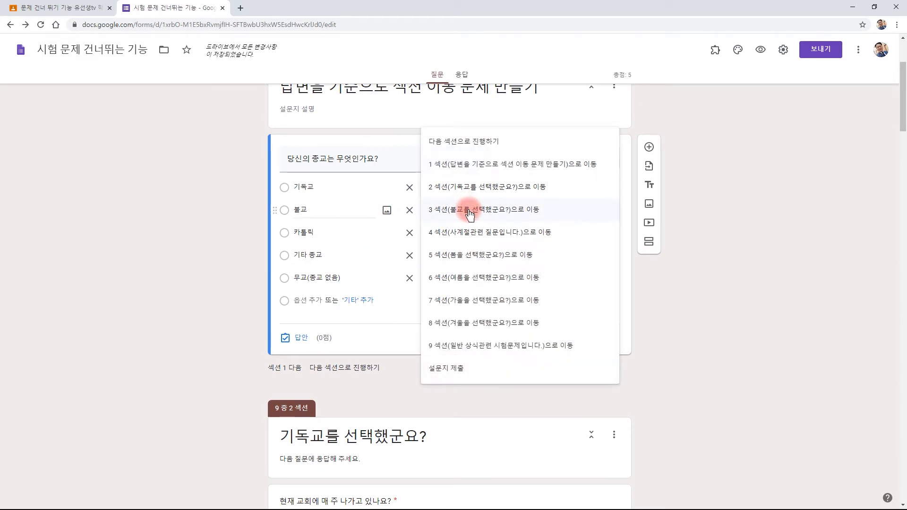
pyautogui.click(508, 214)
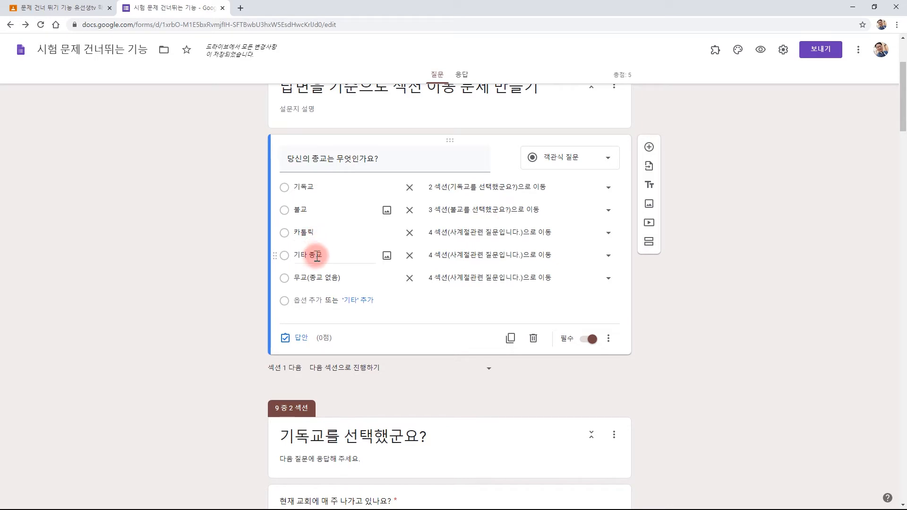
pyautogui.click(444, 236)
pyautogui.click(457, 236)
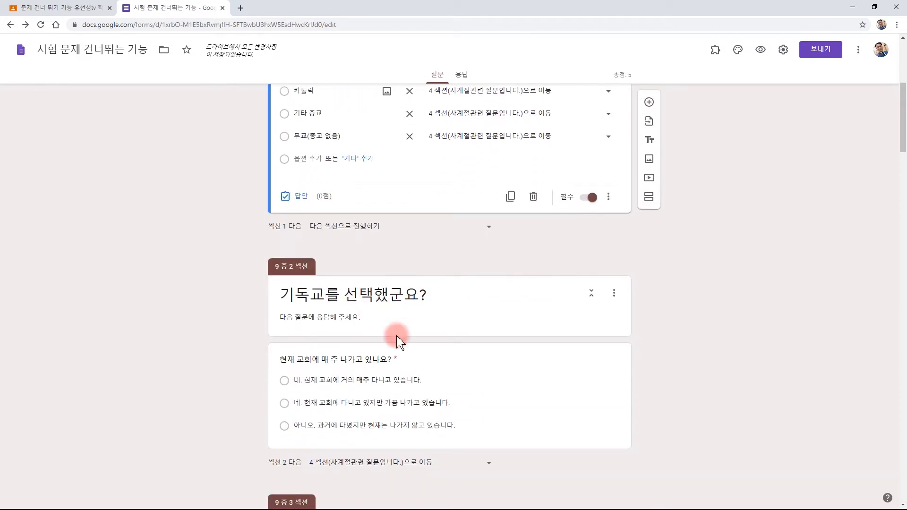
# - Examine where sections 2 and 3 lead after their questions and how the season question in section 4 is placed
pyautogui.scroll(-4, 417, 318)
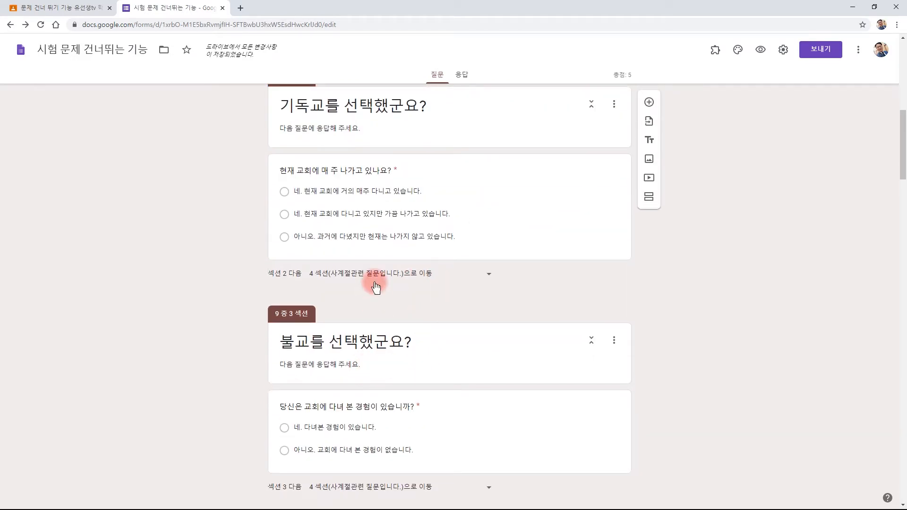
pyautogui.scroll(-8, 377, 284)
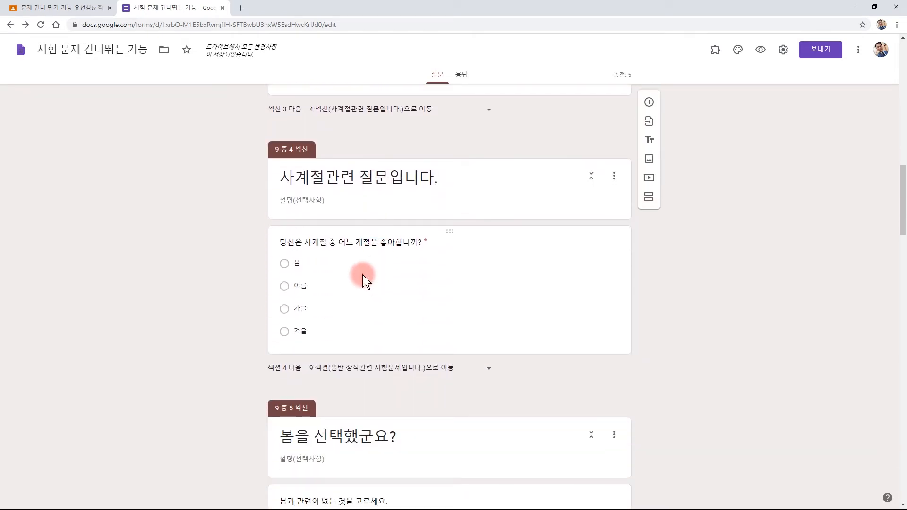
pyautogui.click(278, 160)
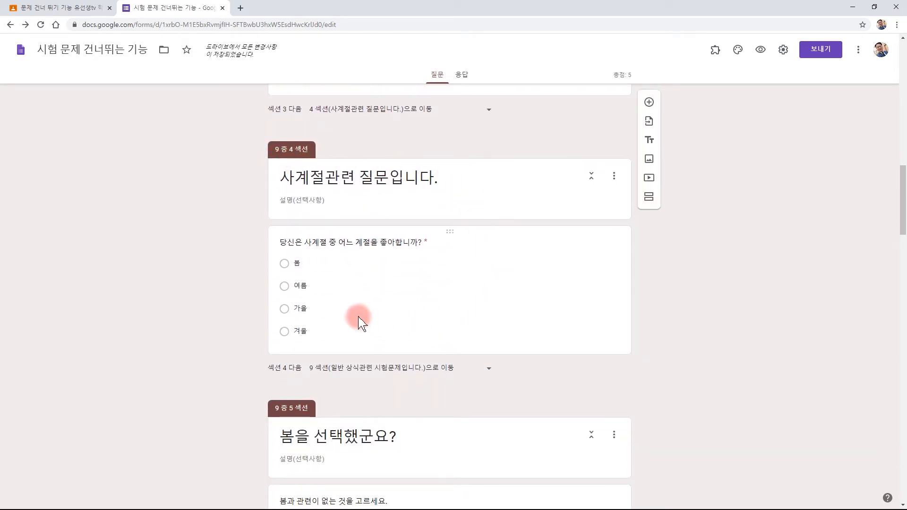
pyautogui.scroll(14, 731, 281)
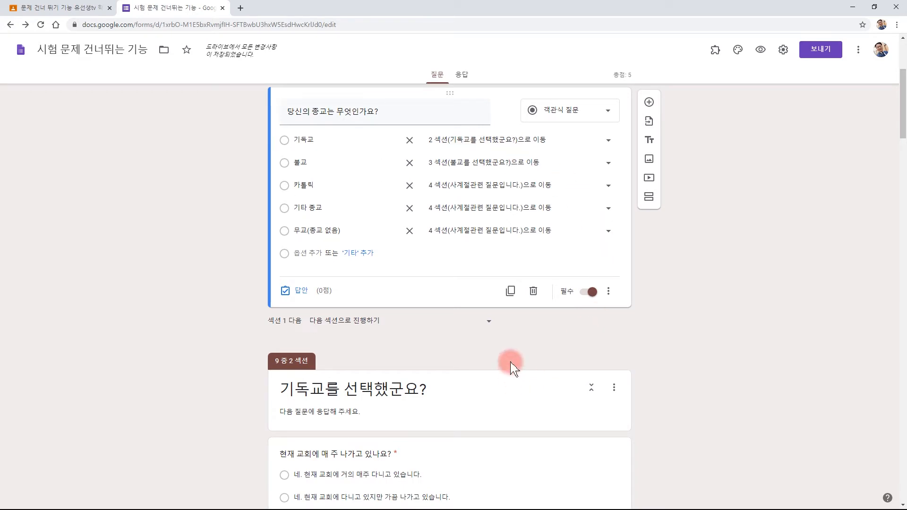
pyautogui.scroll(-2, 692, 348)
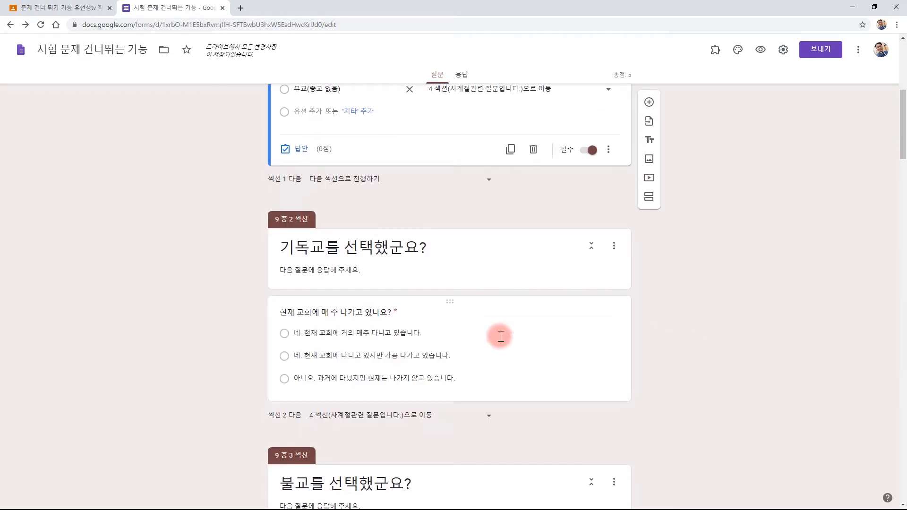
pyautogui.scroll(-3, 470, 318)
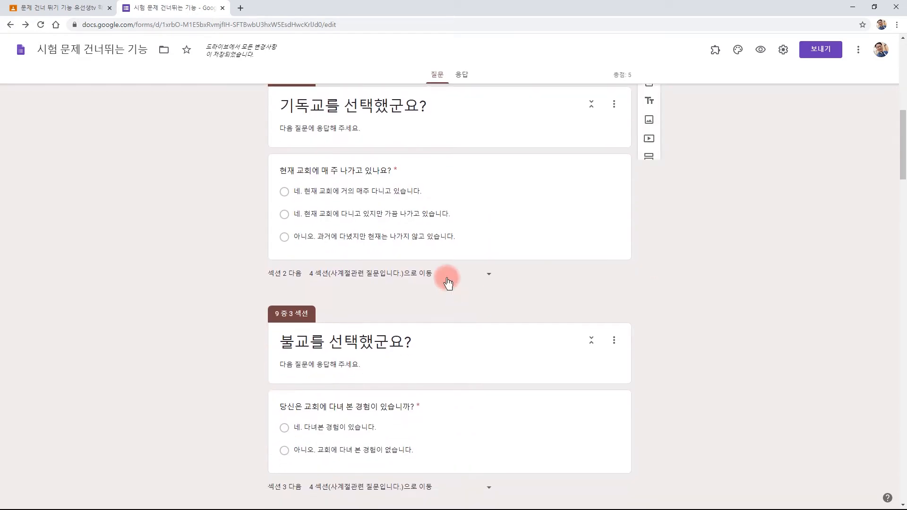
pyautogui.scroll(-2, 402, 236)
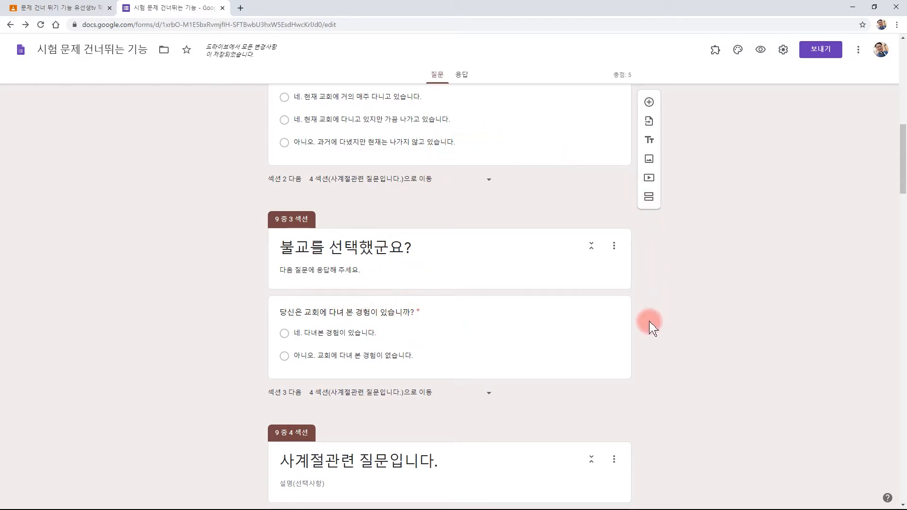
pyautogui.scroll(-2, 579, 359)
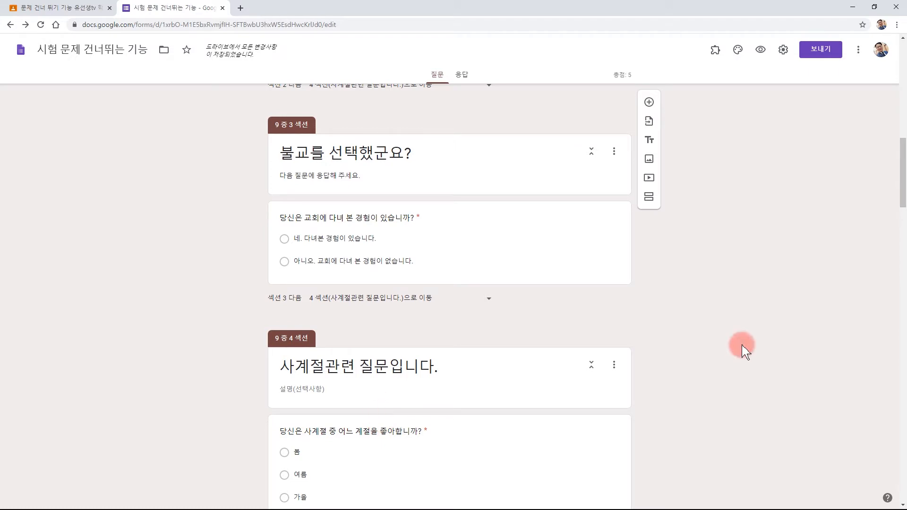
# - Check the destinations available after section 2, and reselect section 4 (사계절관련 질문입니다.)
pyautogui.scroll(5, 741, 349)
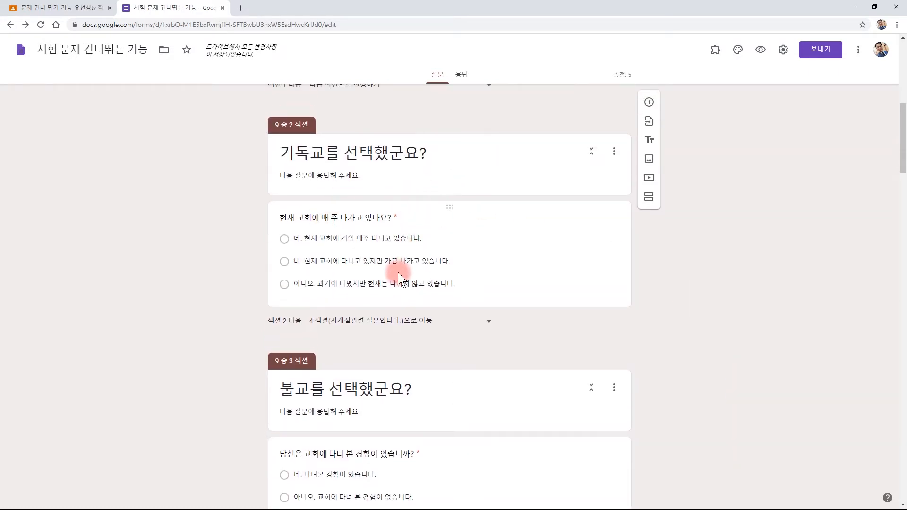
pyautogui.click(355, 322)
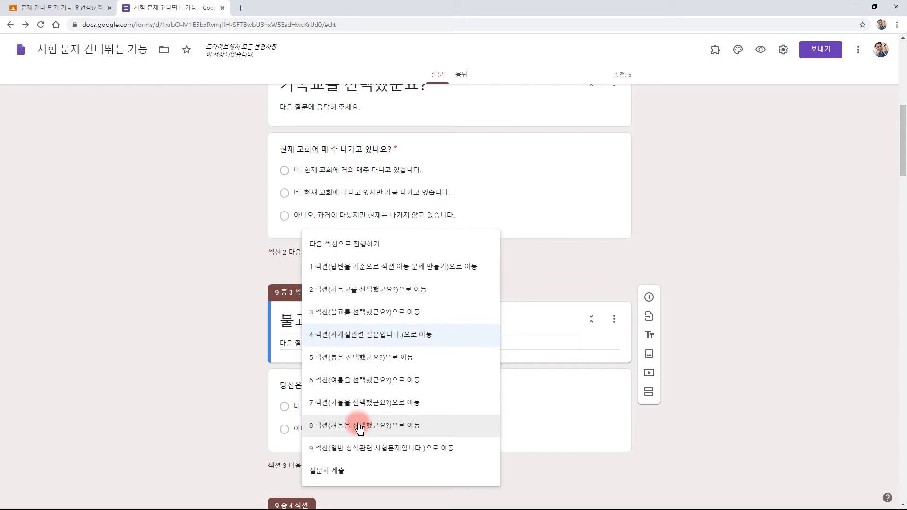
pyautogui.click(352, 338)
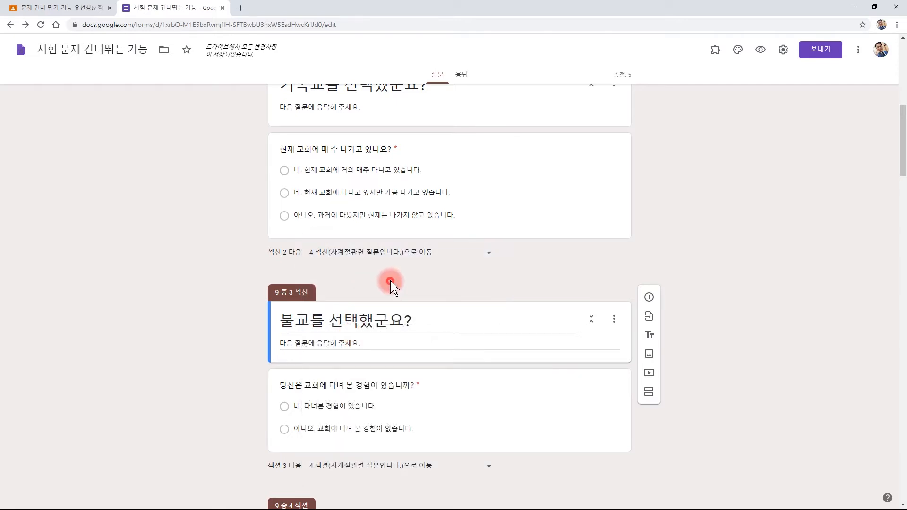
# - Set section 2 (기독교를 선택했군요?) to continue to the next section with 다음 섹션으로 진행하기
pyautogui.scroll(3, 738, 272)
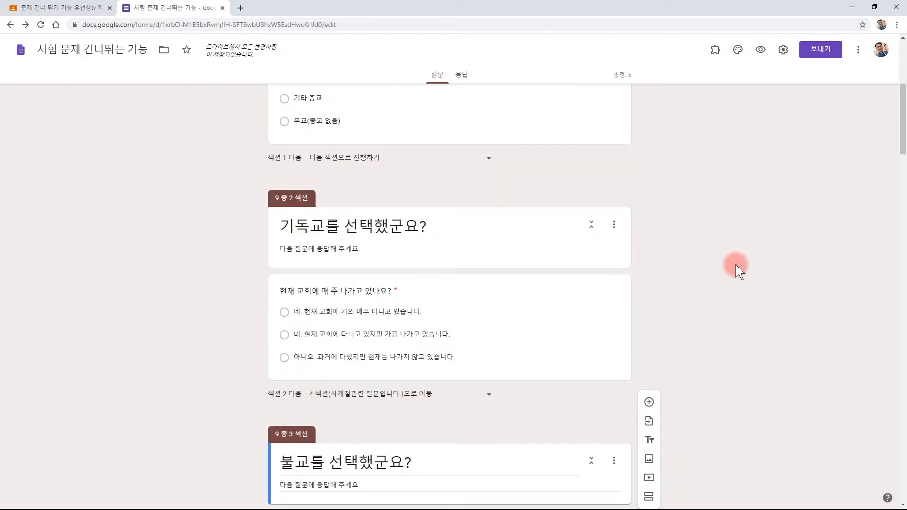
pyautogui.click(392, 402)
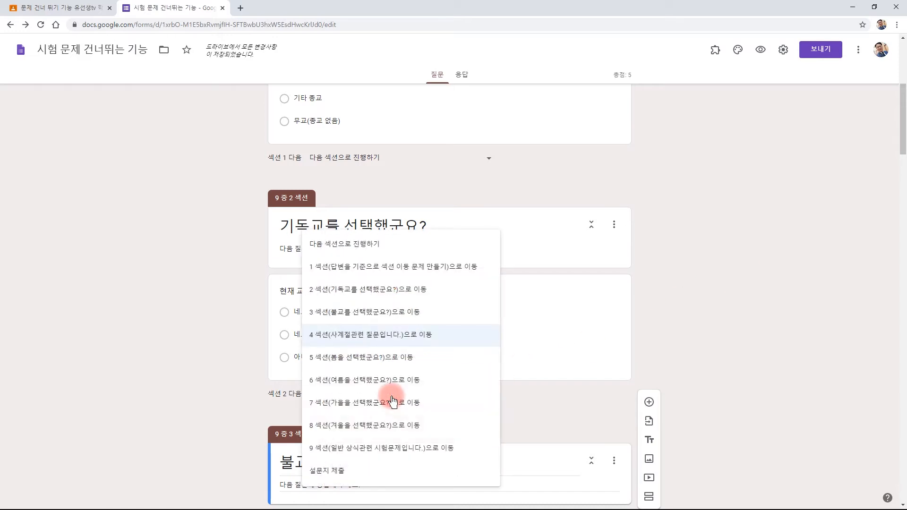
pyautogui.click(370, 250)
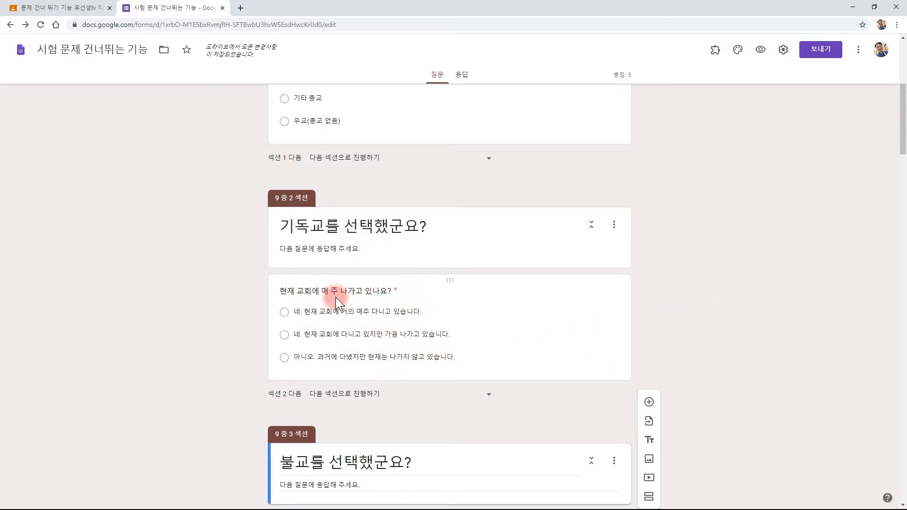
# - Compare the order of sections 2, 3 and 4, and route section 2 to section 4 (사계절관련 질문입니다.)
pyautogui.scroll(-3, 337, 303)
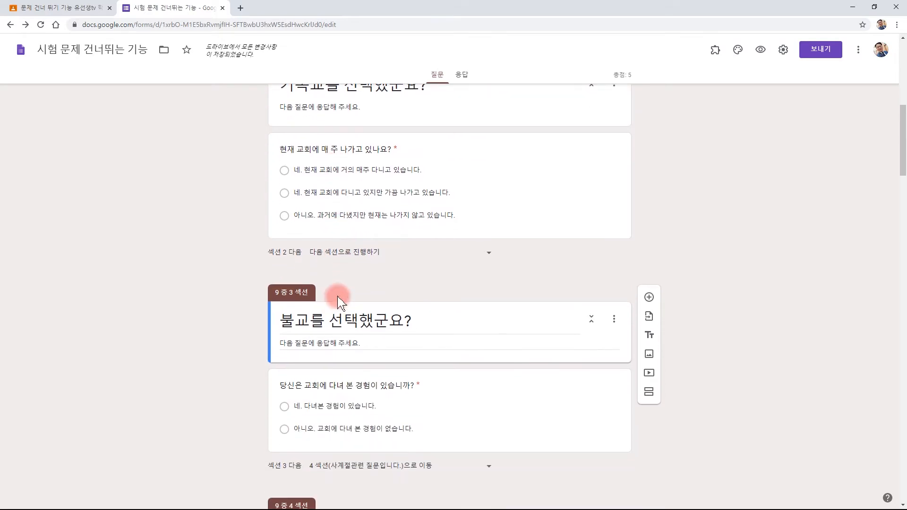
pyautogui.scroll(-3, 337, 302)
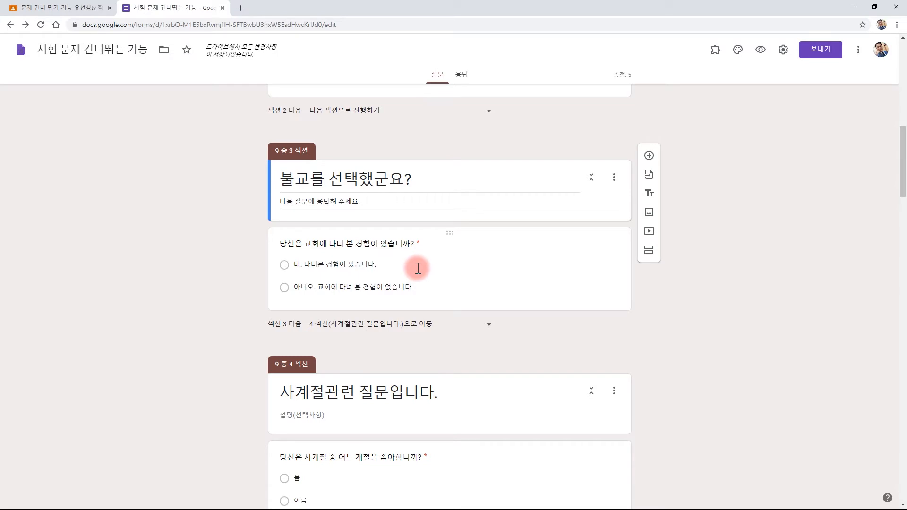
pyautogui.scroll(3, 419, 268)
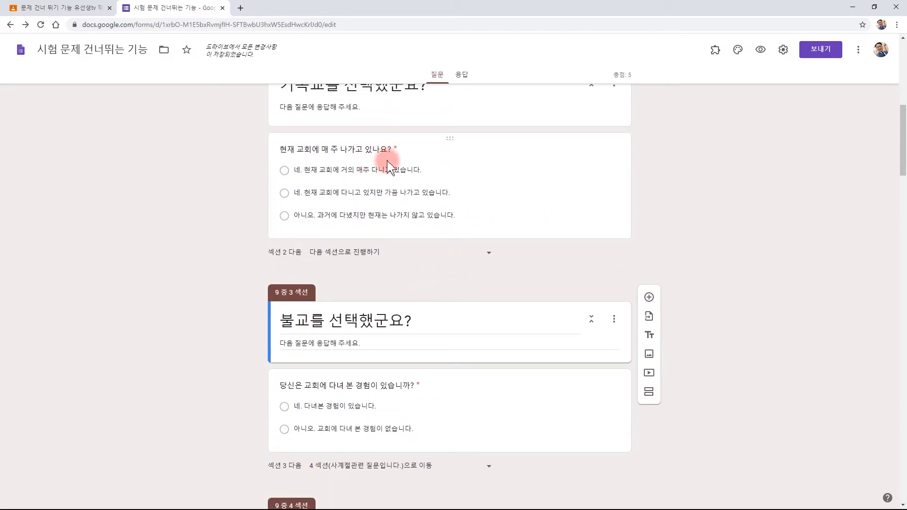
pyautogui.scroll(-1, 350, 171)
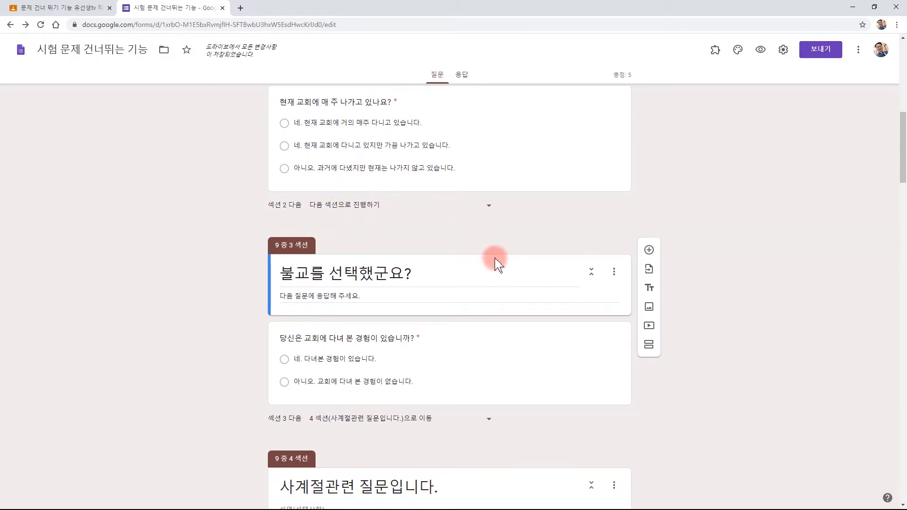
pyautogui.scroll(-3, 494, 261)
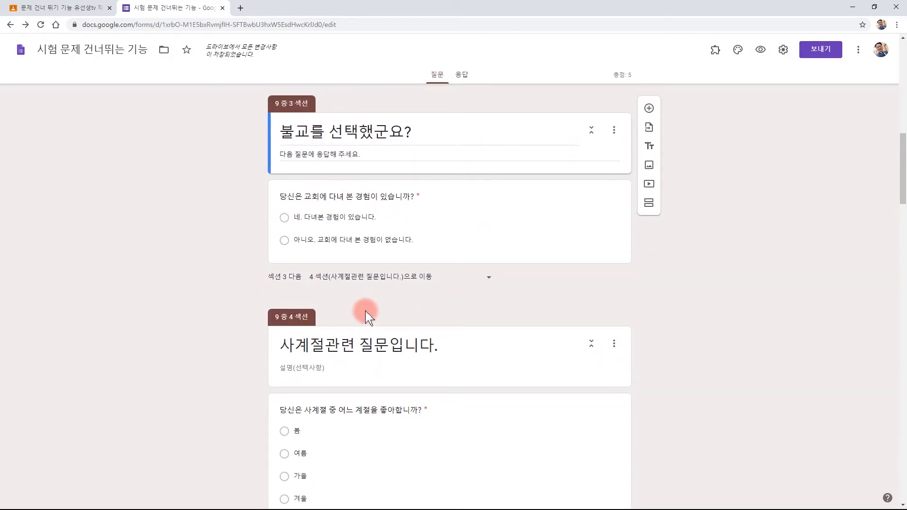
pyautogui.scroll(3, 364, 309)
pyautogui.click(345, 206)
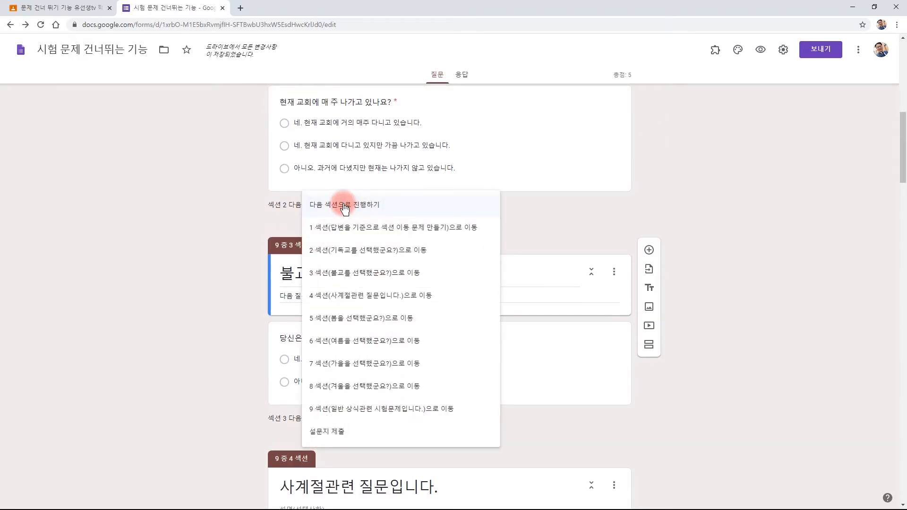
pyautogui.click(357, 296)
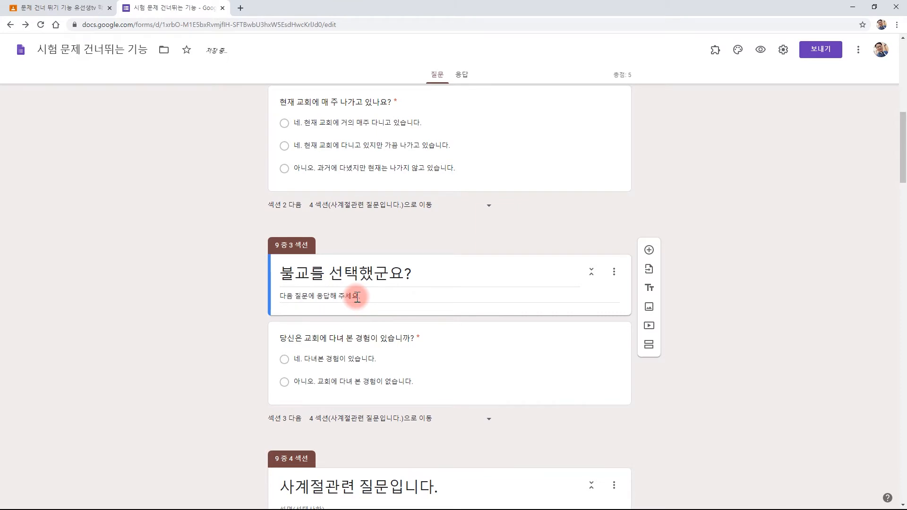
# - Set section 3 to 다음 섹션으로 진행하기, and return its destination to section 4 (사계절관련 질문입니다.)
pyautogui.scroll(-2, 780, 263)
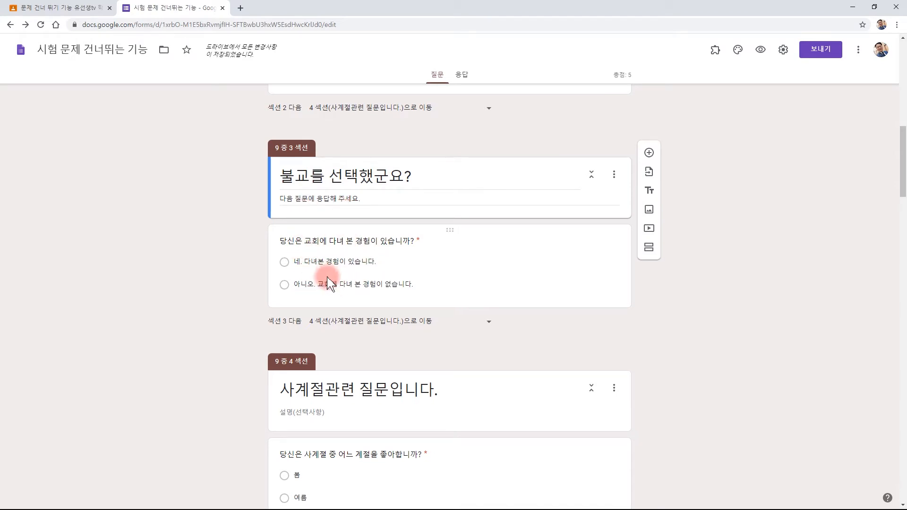
pyautogui.scroll(-2, 329, 278)
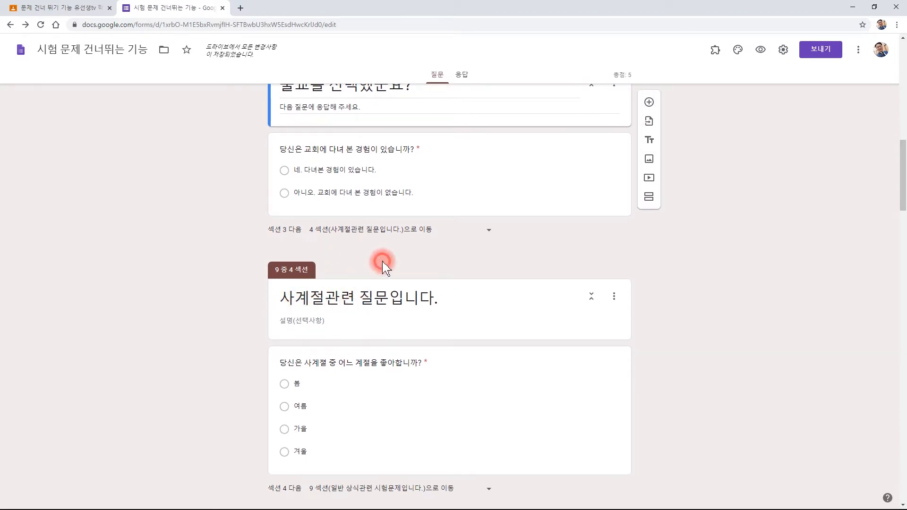
pyautogui.click(348, 232)
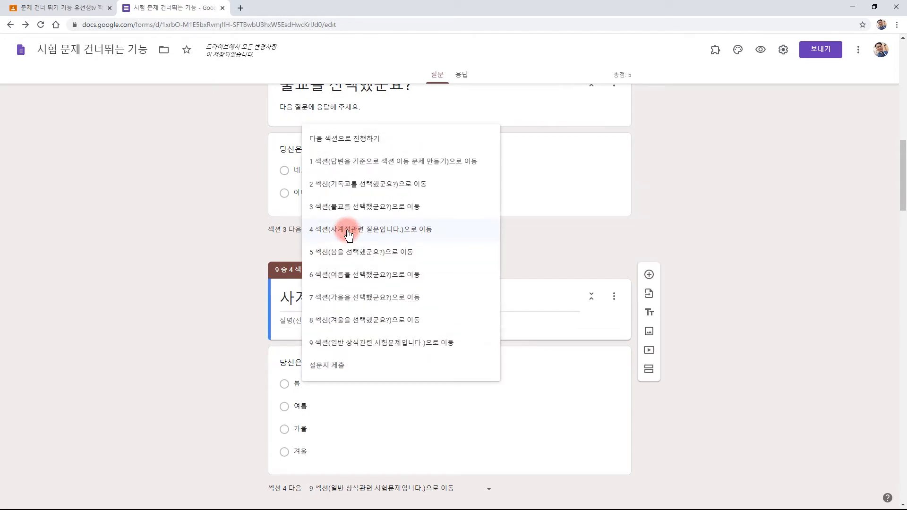
pyautogui.click(345, 139)
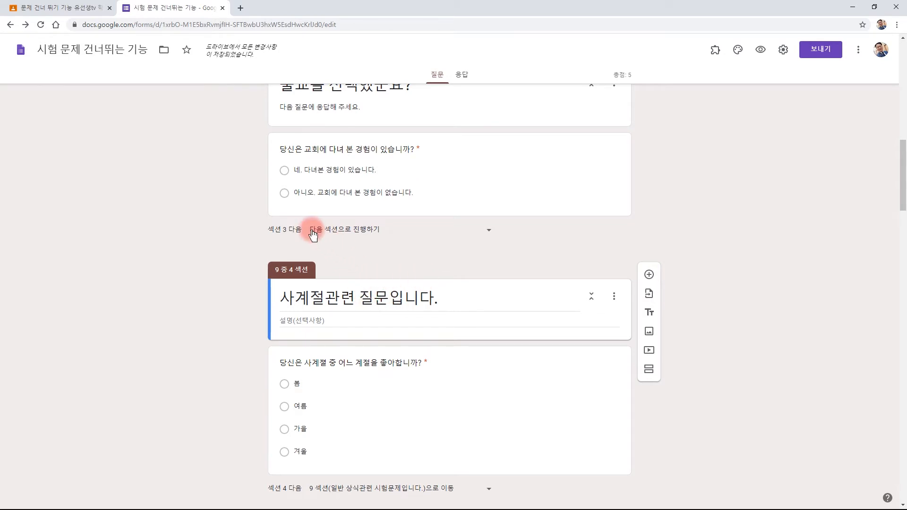
pyautogui.click(363, 234)
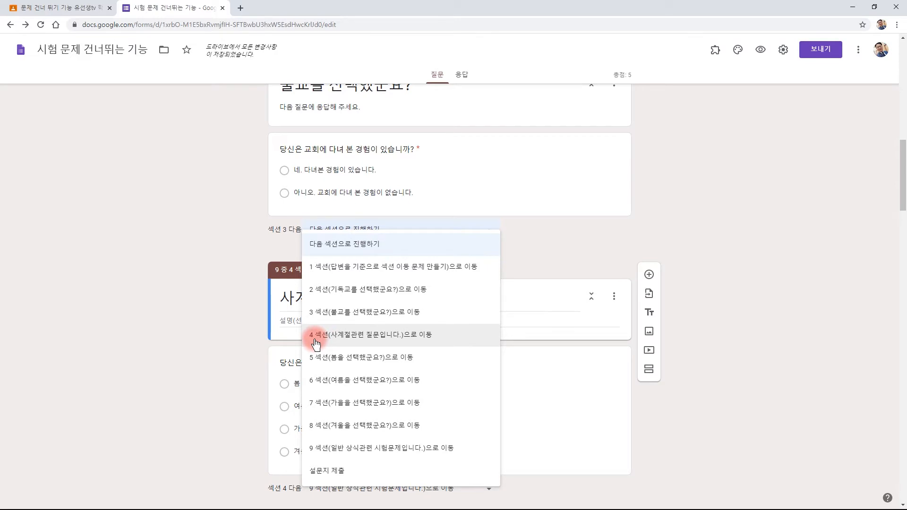
pyautogui.click(375, 335)
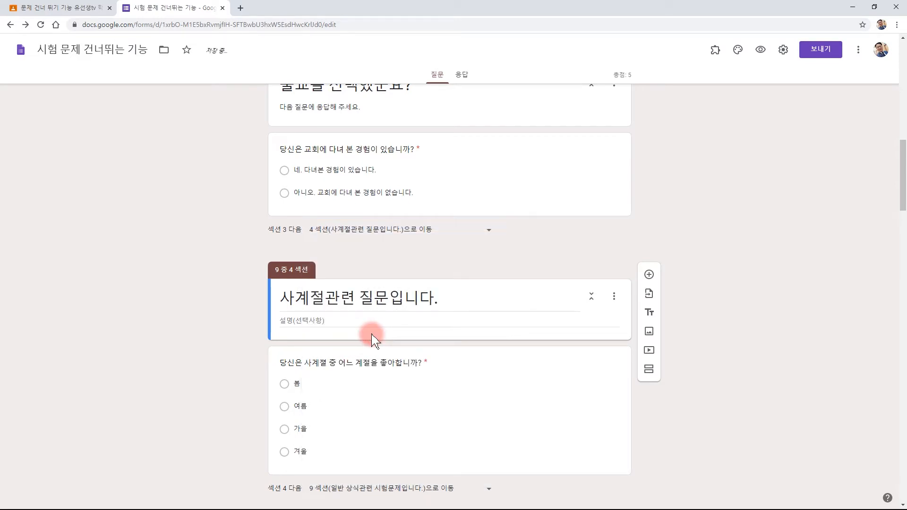
# - Check the 답변을 기준으로 섹션 이동 option and the answer destinations of section 1's religion question
pyautogui.scroll(15, 723, 243)
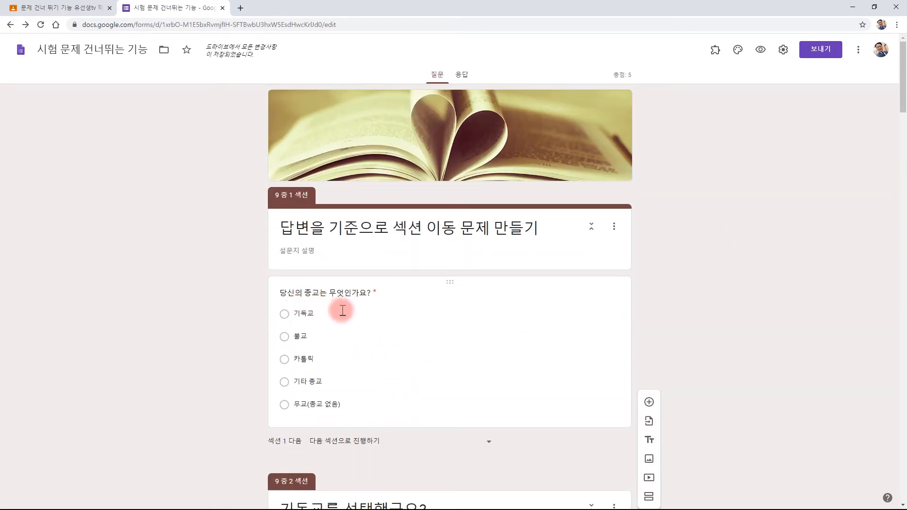
pyautogui.scroll(-2, 341, 309)
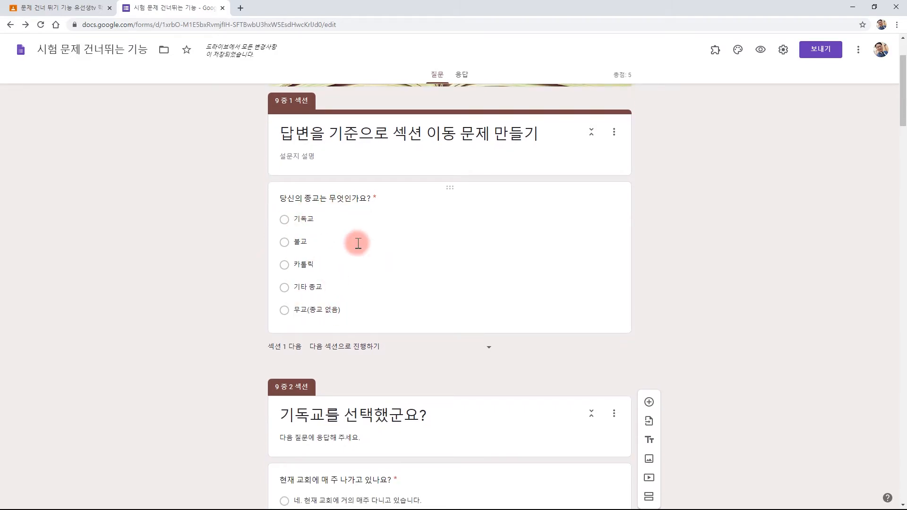
pyautogui.click(358, 244)
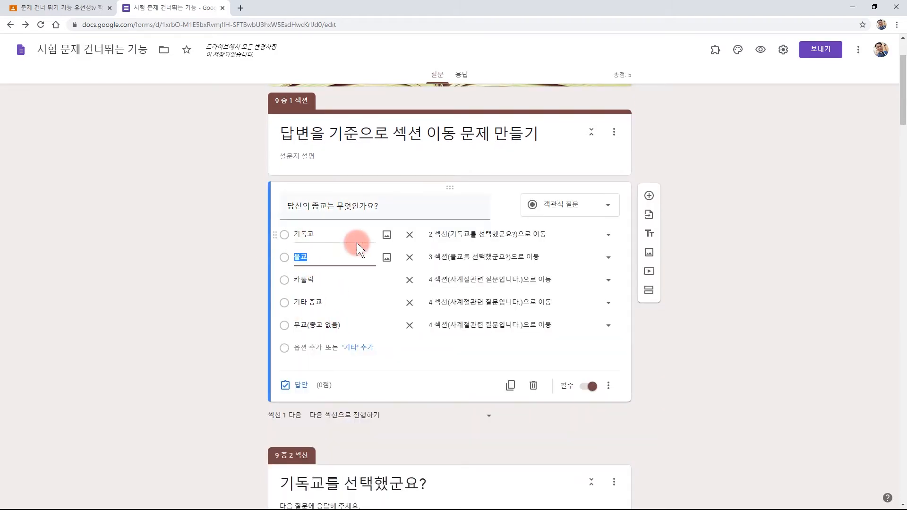
pyautogui.click(609, 386)
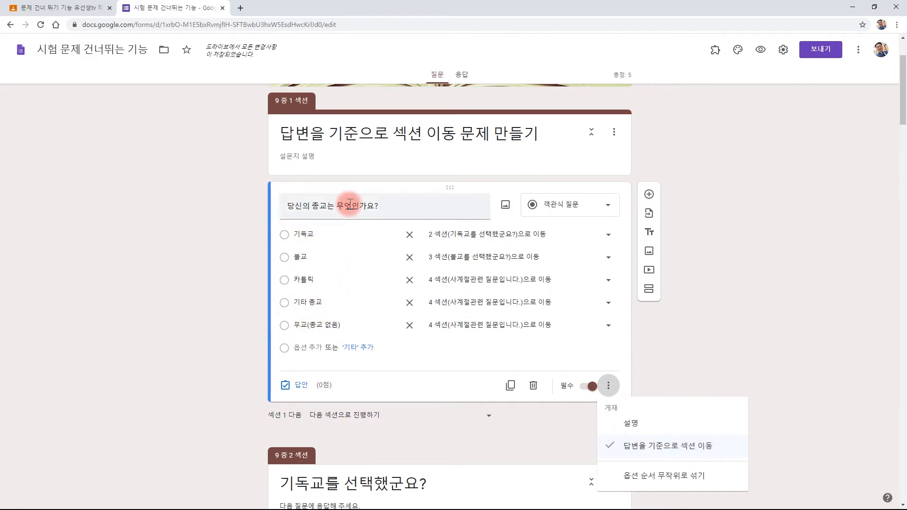
pyautogui.scroll(-1, 439, 222)
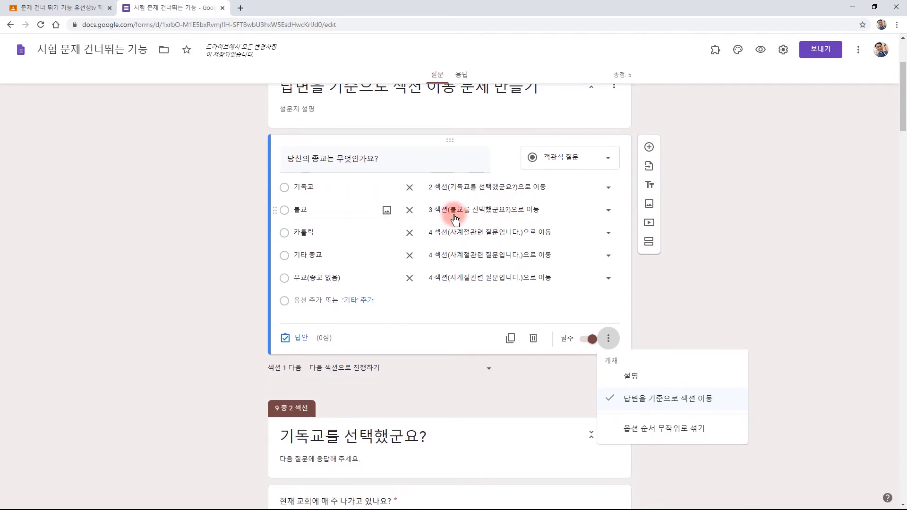
pyautogui.click(654, 272)
pyautogui.scroll(1, 671, 274)
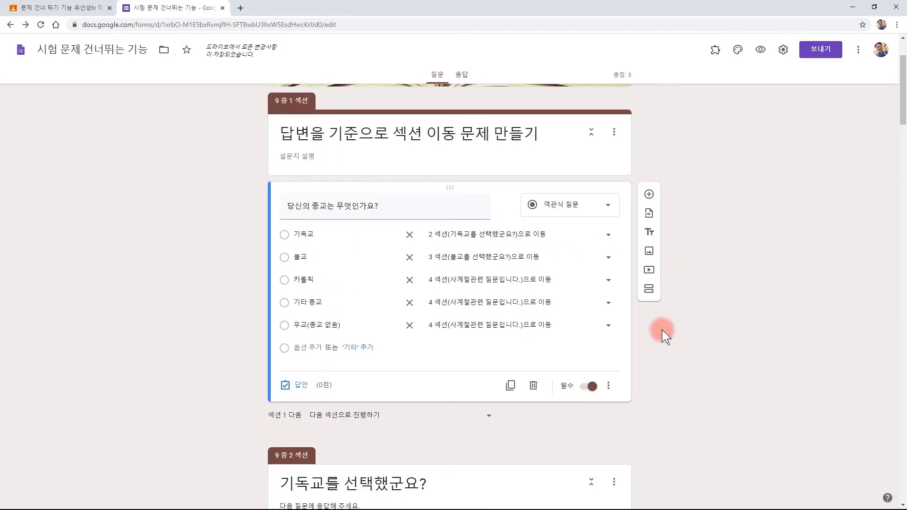
# - Check whether section 2's church attendance question uses the 답변을 기준으로 섹션 이동 option
pyautogui.scroll(-1, 666, 347)
pyautogui.scroll(-2, 665, 348)
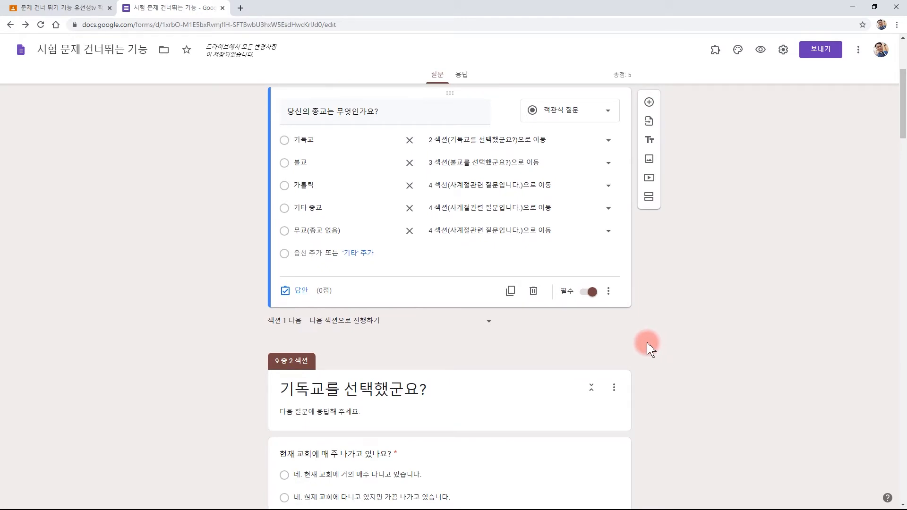
pyautogui.scroll(-2, 647, 347)
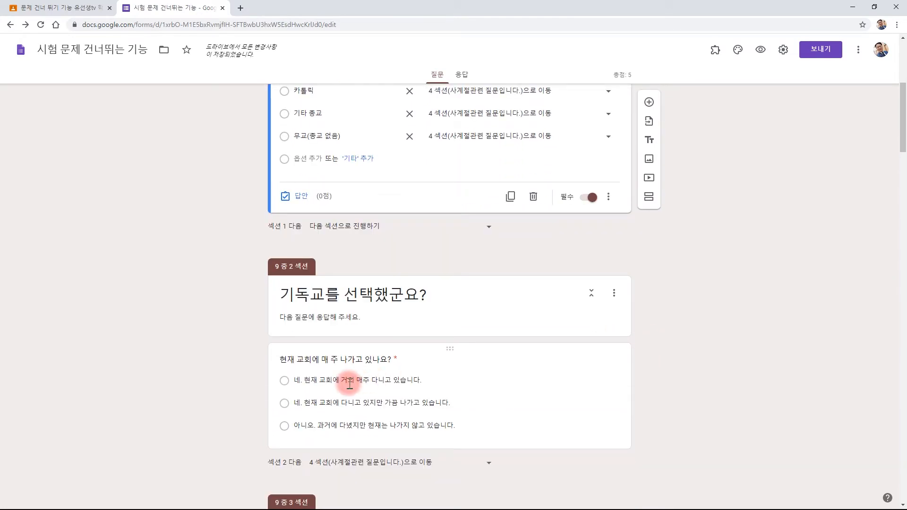
pyautogui.click(349, 385)
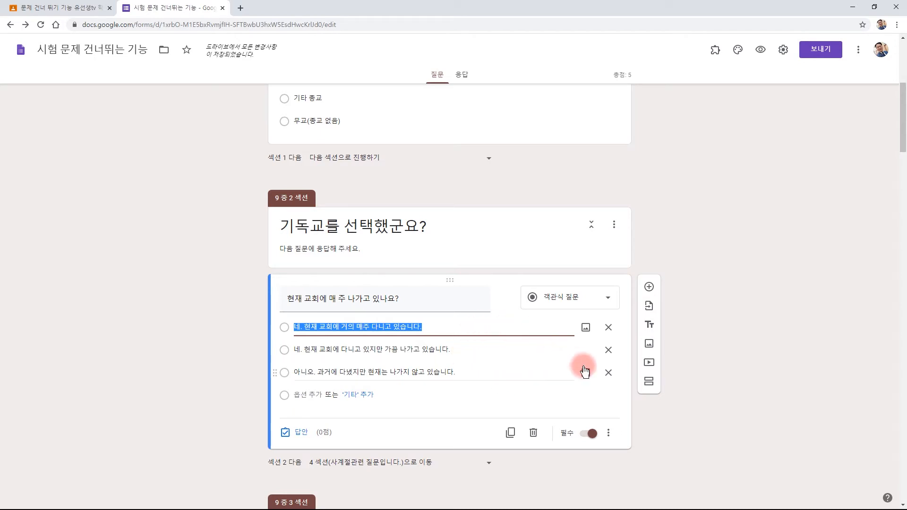
pyautogui.click(609, 433)
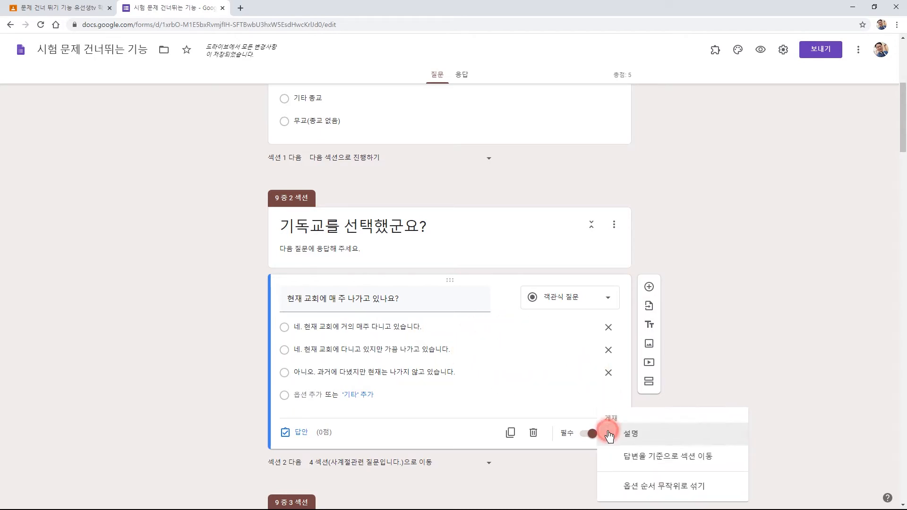
pyautogui.scroll(-2, 609, 433)
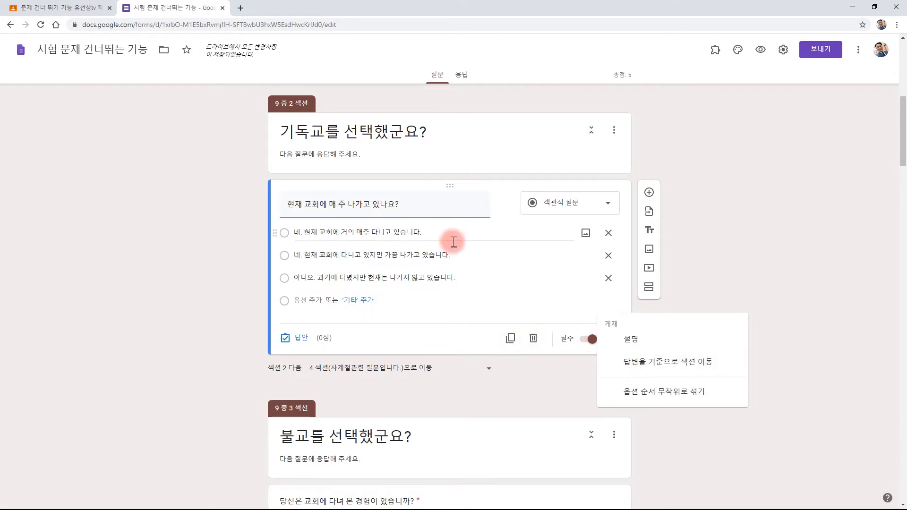
pyautogui.click(452, 360)
pyautogui.scroll(2, 473, 350)
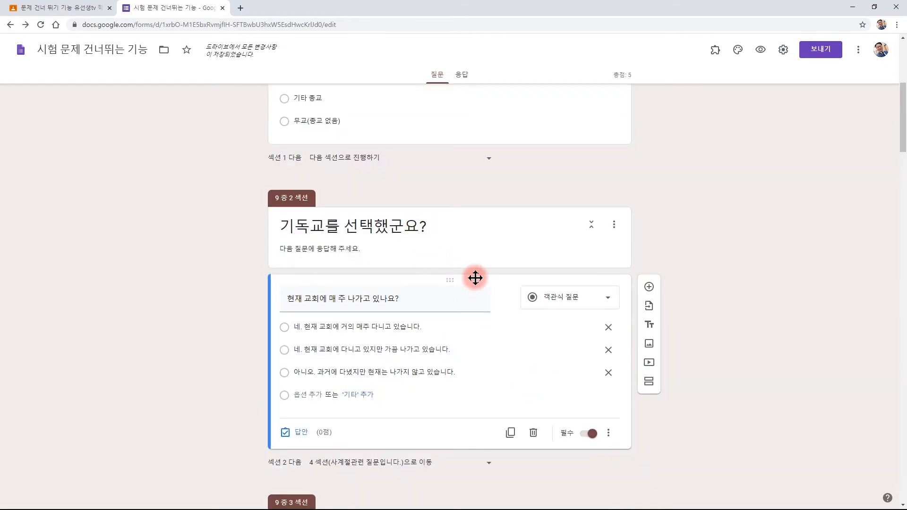
# - Reselect section 4 (사계절관련 질문입니다.) as the destination after section 2, and review that section's season question
pyautogui.scroll(-4, 376, 267)
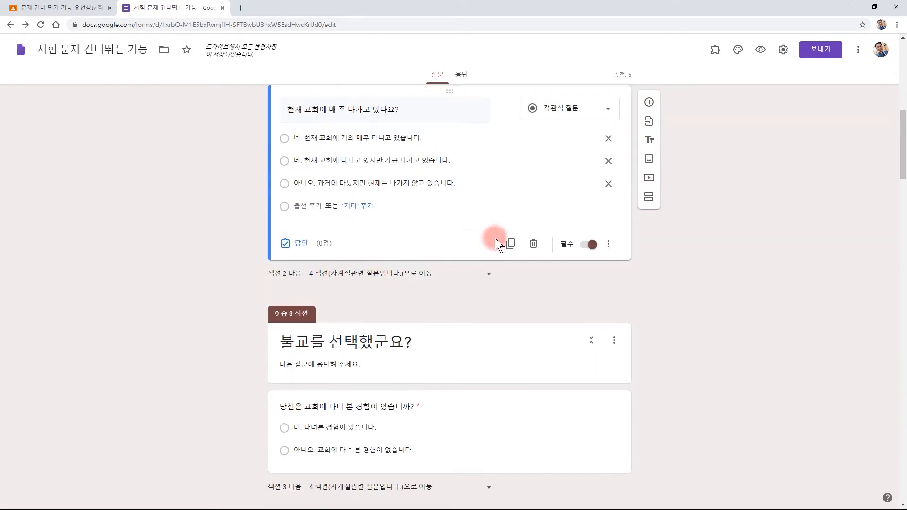
pyautogui.scroll(-3, 638, 375)
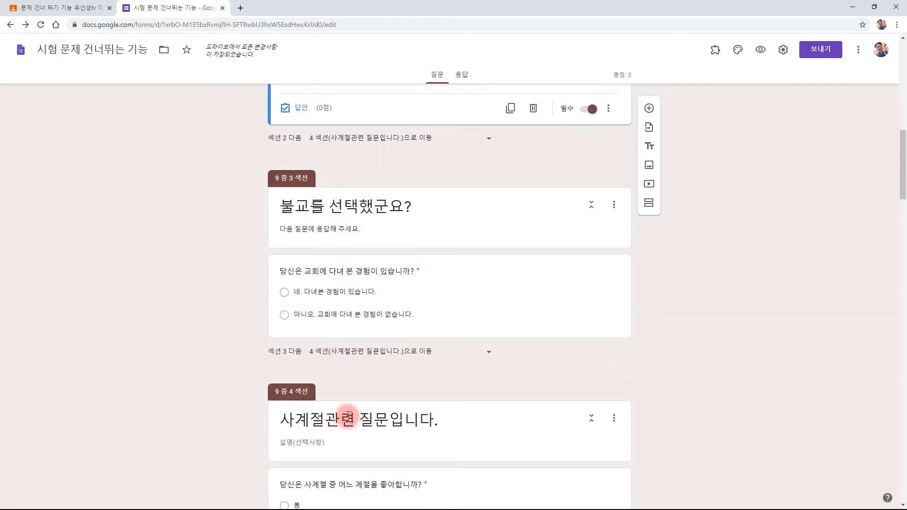
pyautogui.scroll(3, 346, 416)
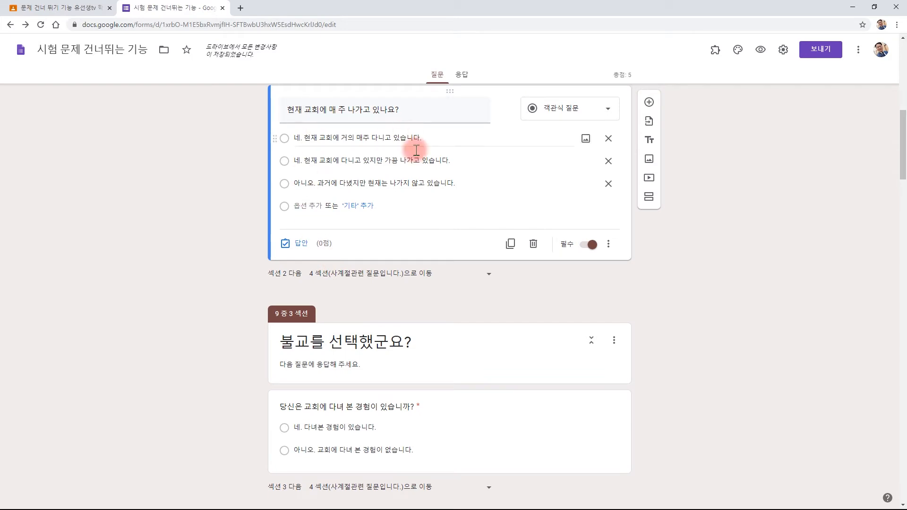
pyautogui.click(360, 274)
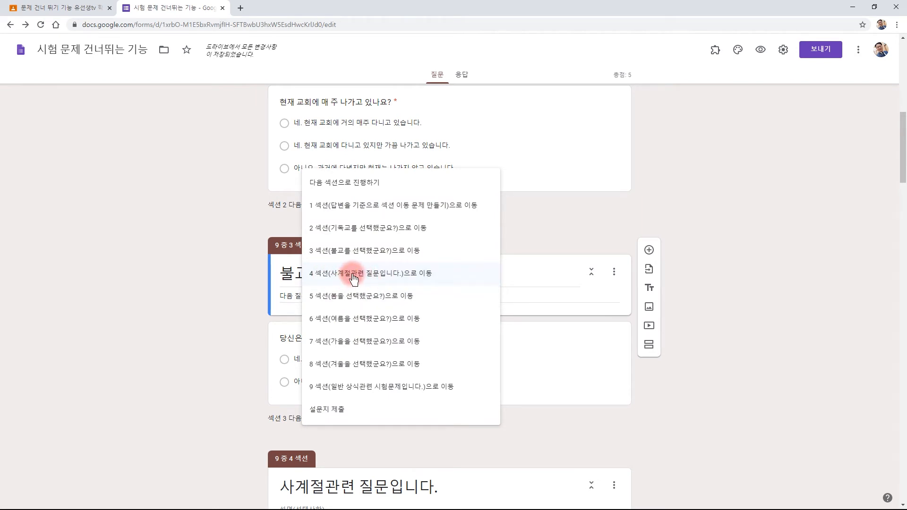
pyautogui.click(354, 274)
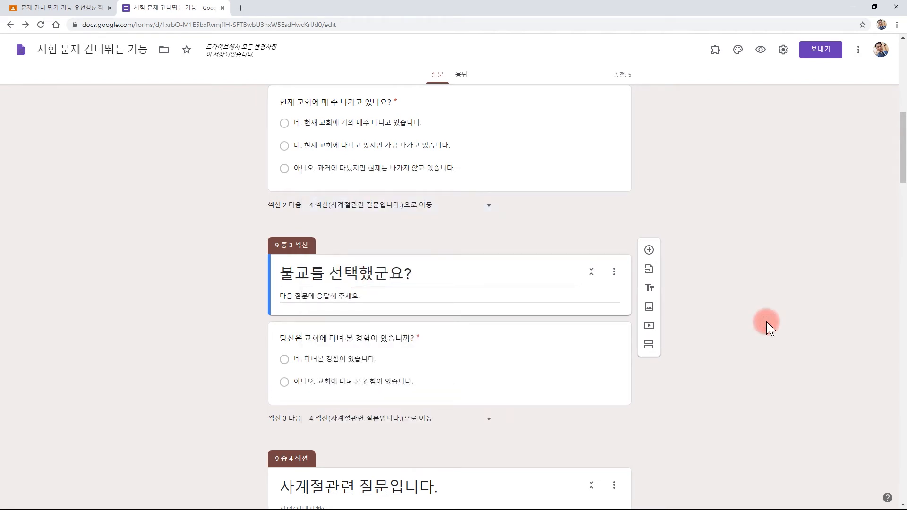
pyautogui.scroll(-3, 770, 328)
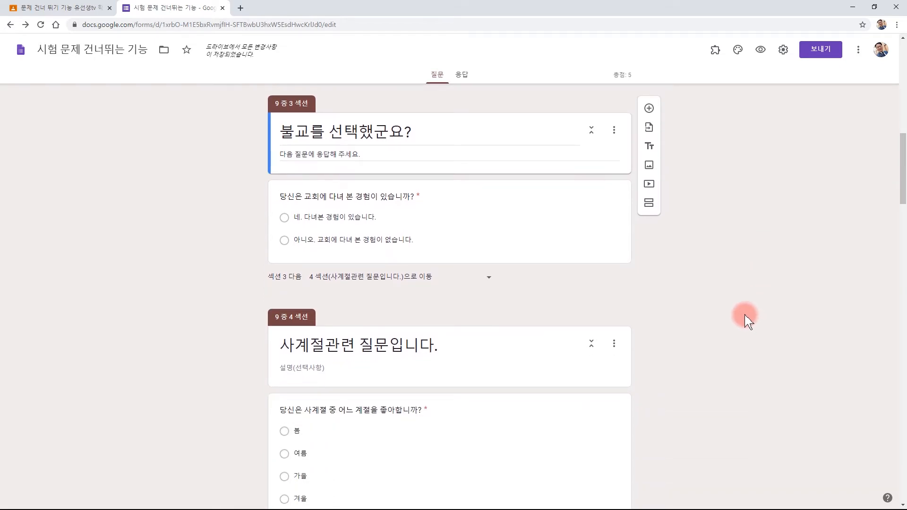
pyautogui.scroll(-3, 745, 322)
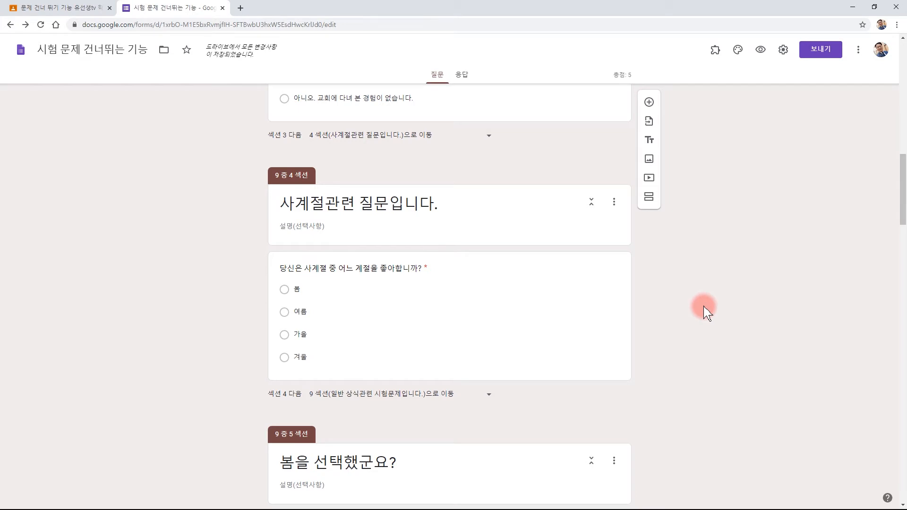
# - Check whether section 4's season question uses the 답변을 기준으로 섹션 이동 option
pyautogui.scroll(-1, 703, 312)
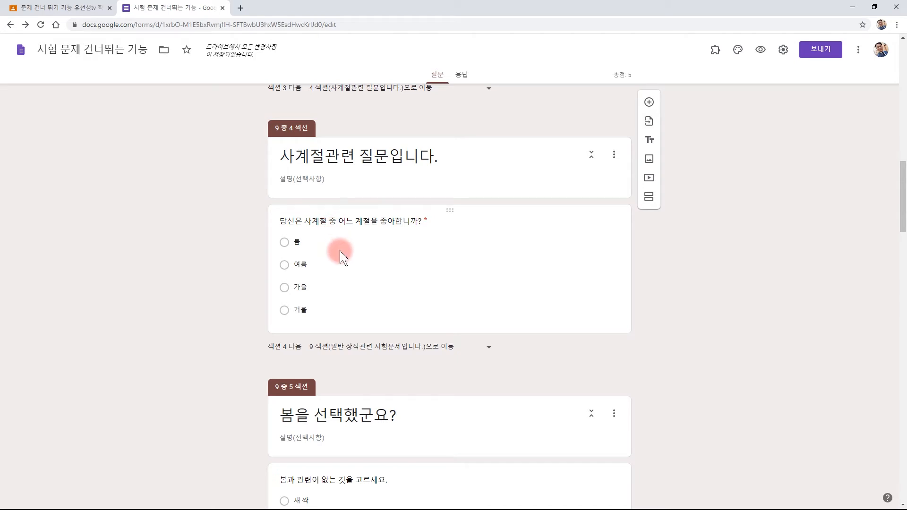
pyautogui.scroll(-1, 340, 258)
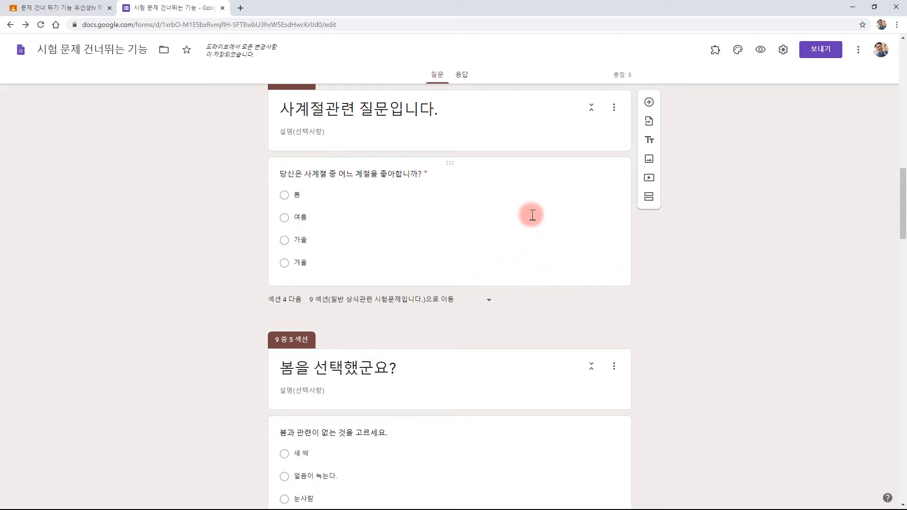
pyautogui.click(403, 222)
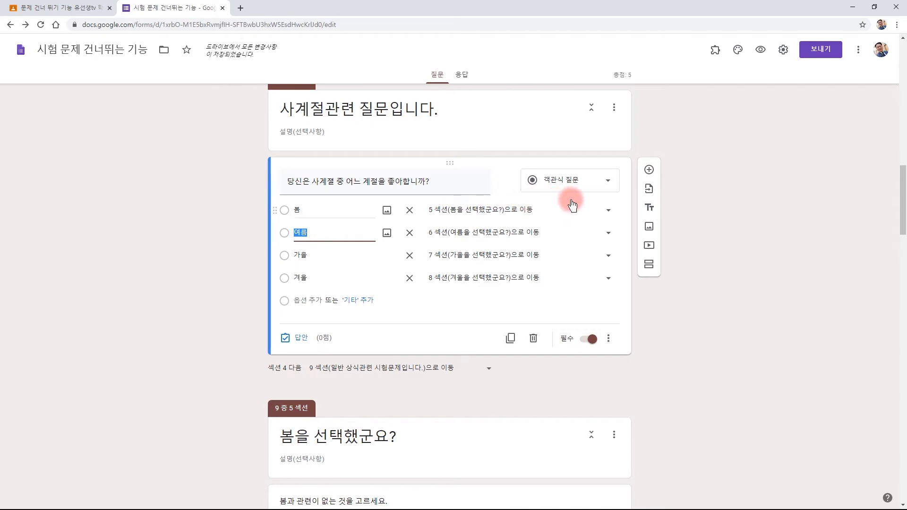
pyautogui.click(610, 338)
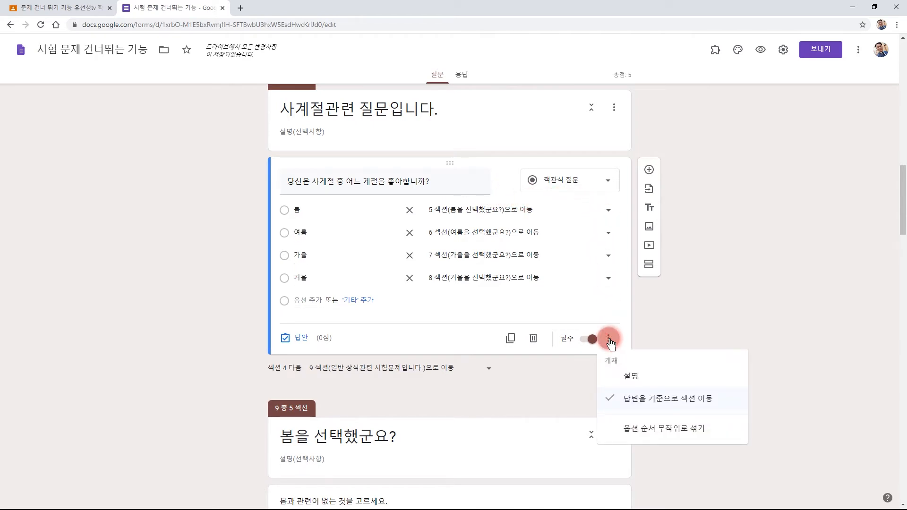
pyautogui.click(624, 400)
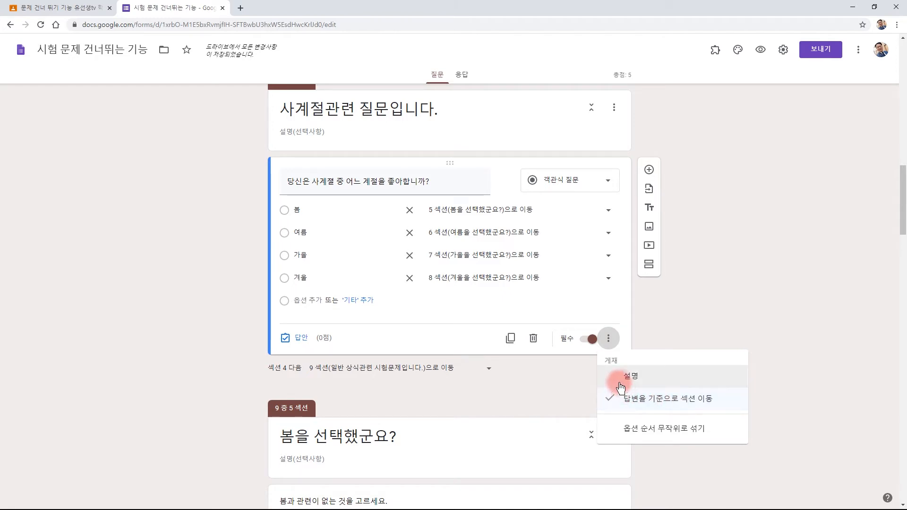
# - Reselect section 5 (봄을 선택했군요?) as the destination of the 봄 answer, and check the destinations of the 여름 and 가을 answers
pyautogui.click(500, 213)
pyautogui.click(500, 213)
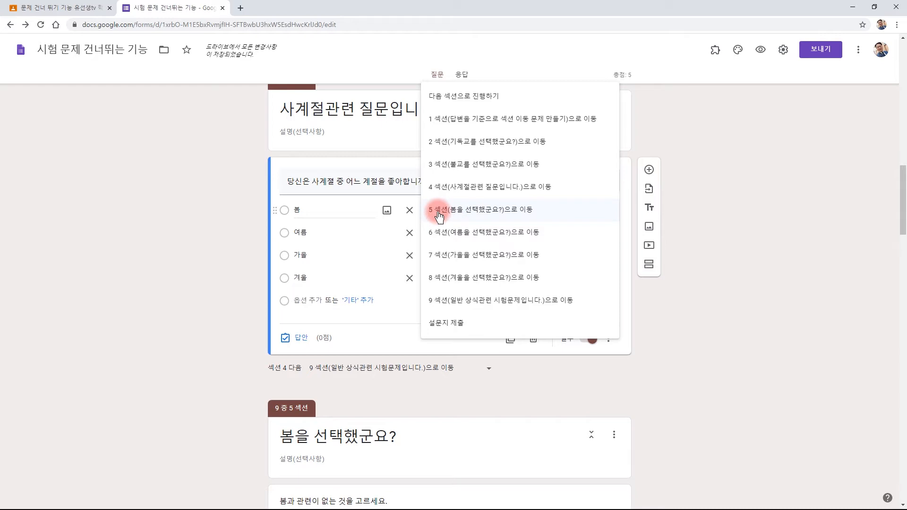
pyautogui.click(483, 217)
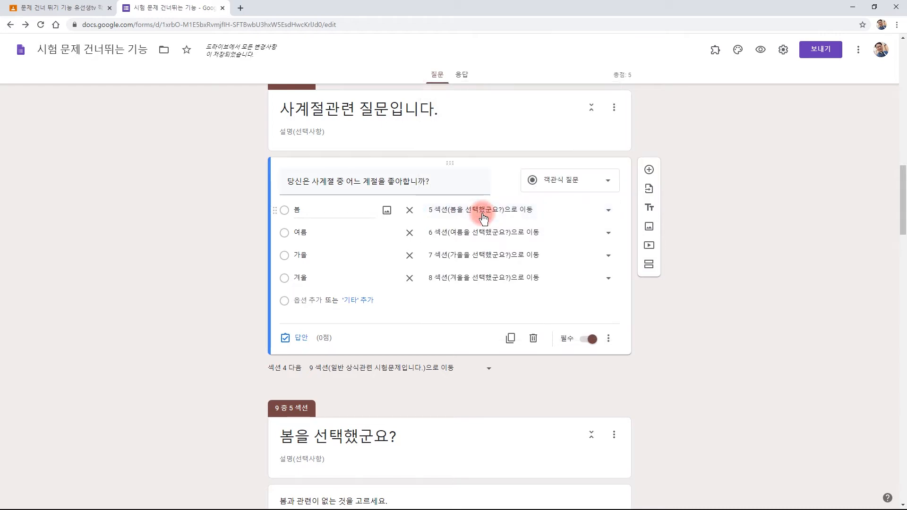
pyautogui.click(305, 232)
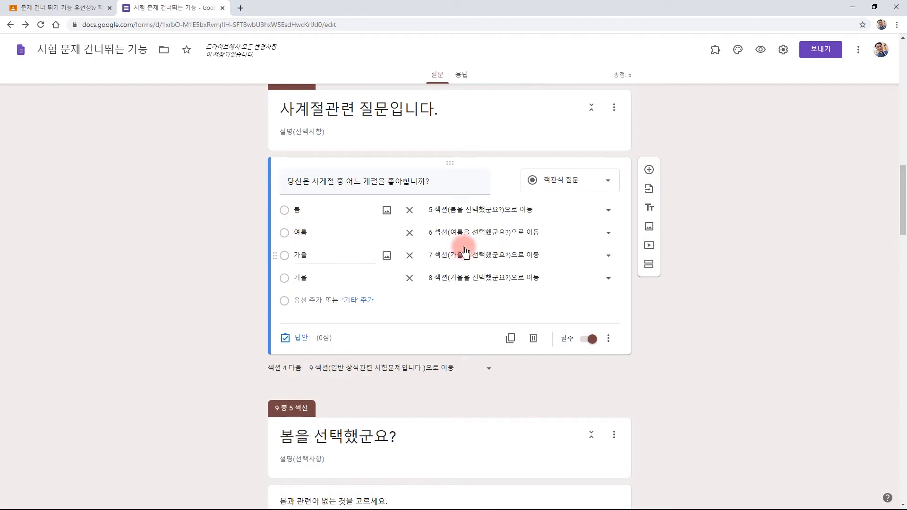
pyautogui.click(308, 253)
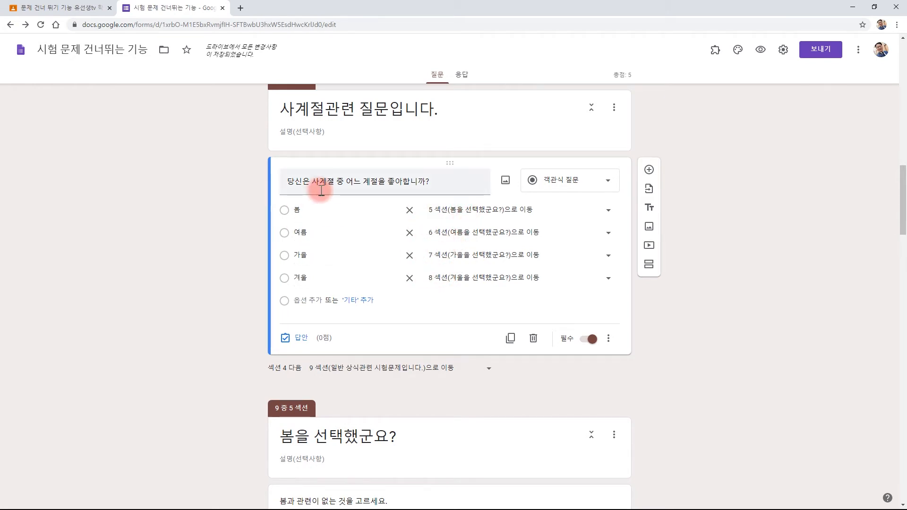
# - Review the questions of the four season sections, 5 to 8, and the destinations set after sections 4 to 7
pyautogui.scroll(-3, 325, 224)
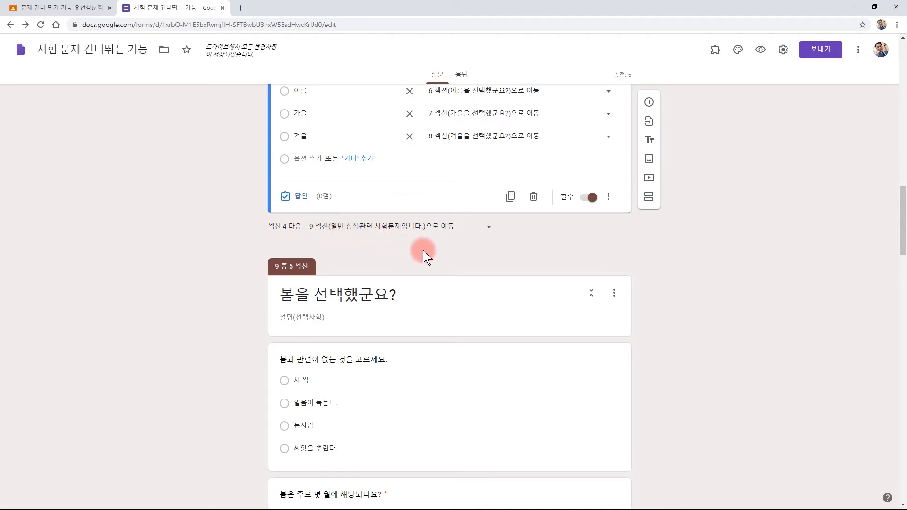
pyautogui.scroll(-2, 421, 251)
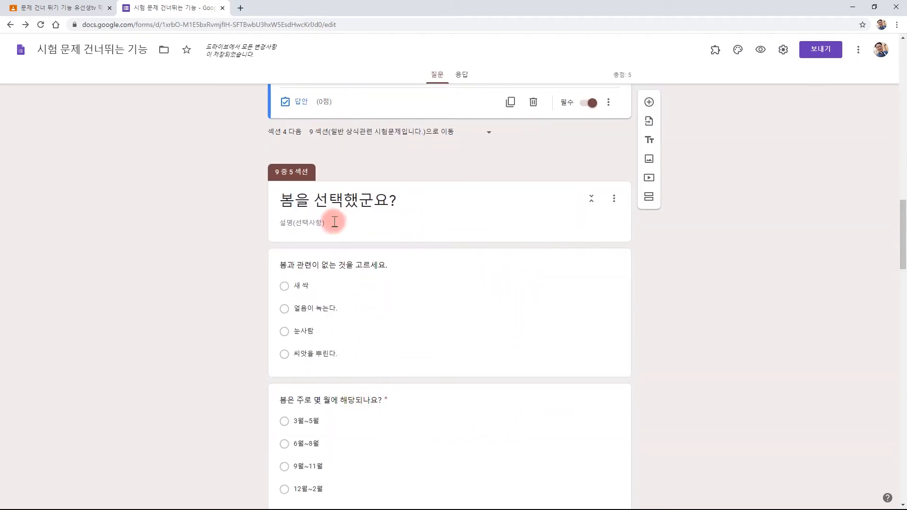
pyautogui.scroll(-3, 480, 310)
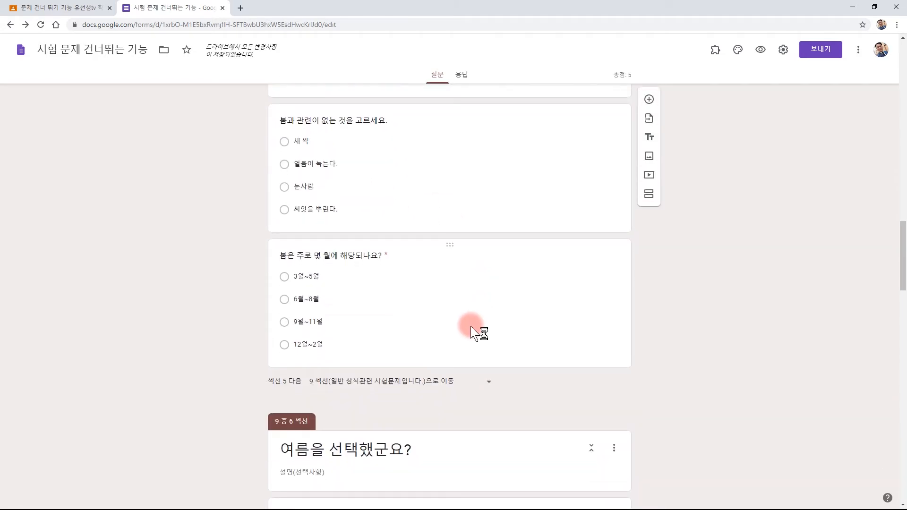
pyautogui.scroll(-4, 479, 317)
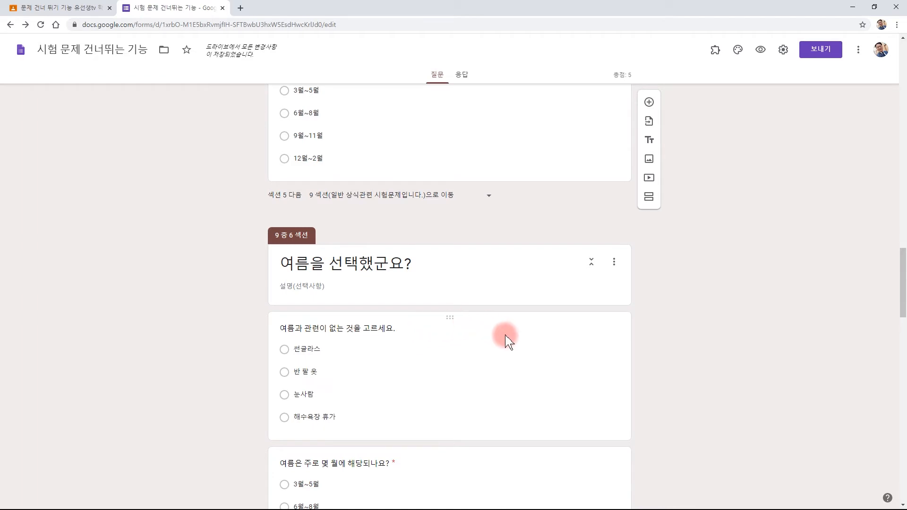
pyautogui.scroll(-2, 506, 342)
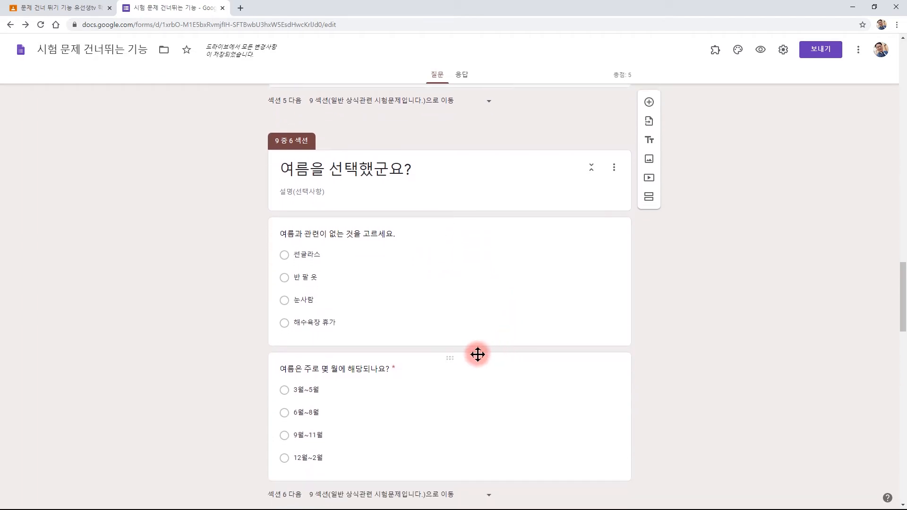
pyautogui.scroll(-7, 477, 355)
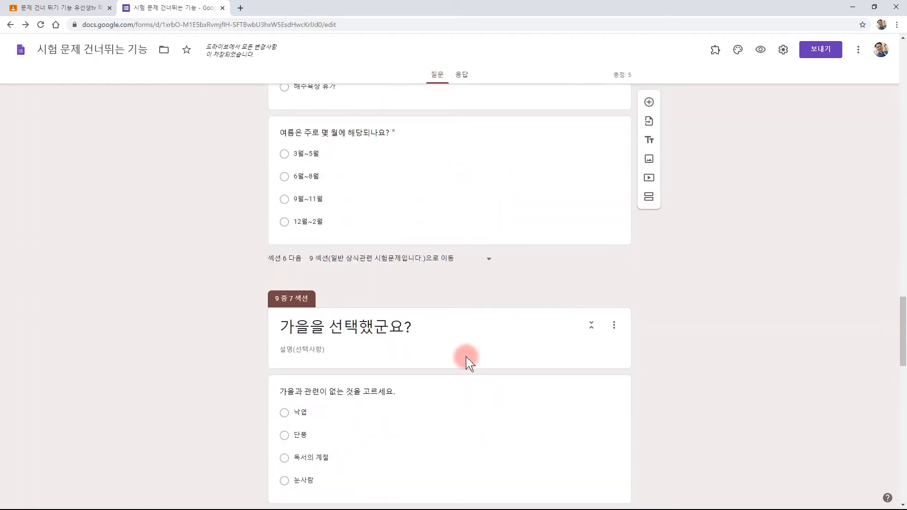
pyautogui.scroll(-1, 466, 361)
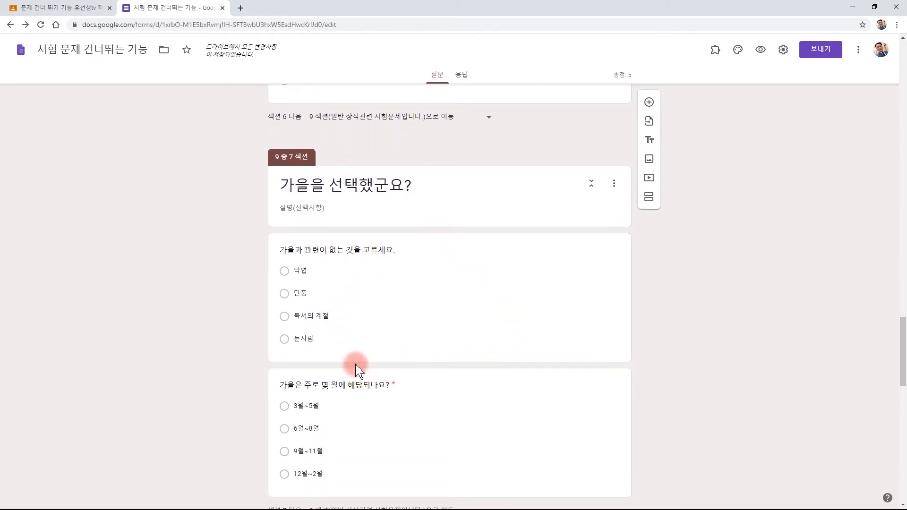
pyautogui.scroll(-3, 509, 326)
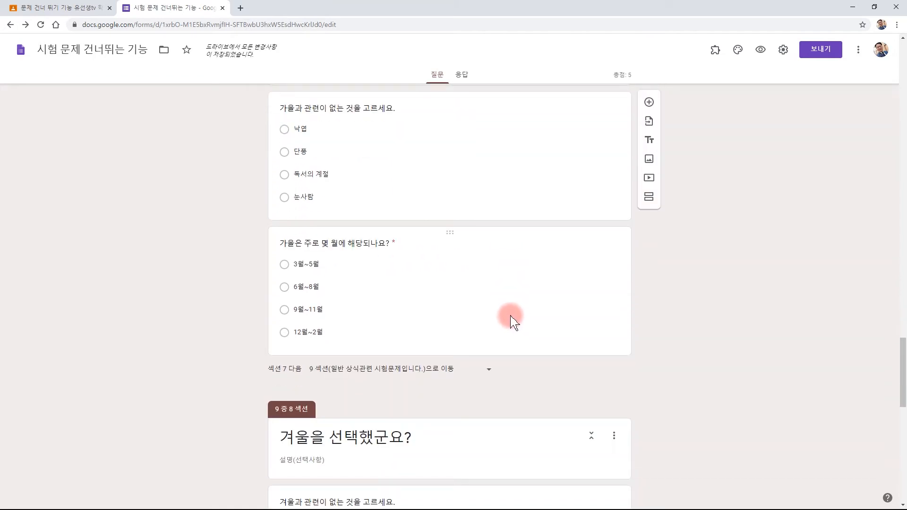
pyautogui.scroll(-3, 510, 318)
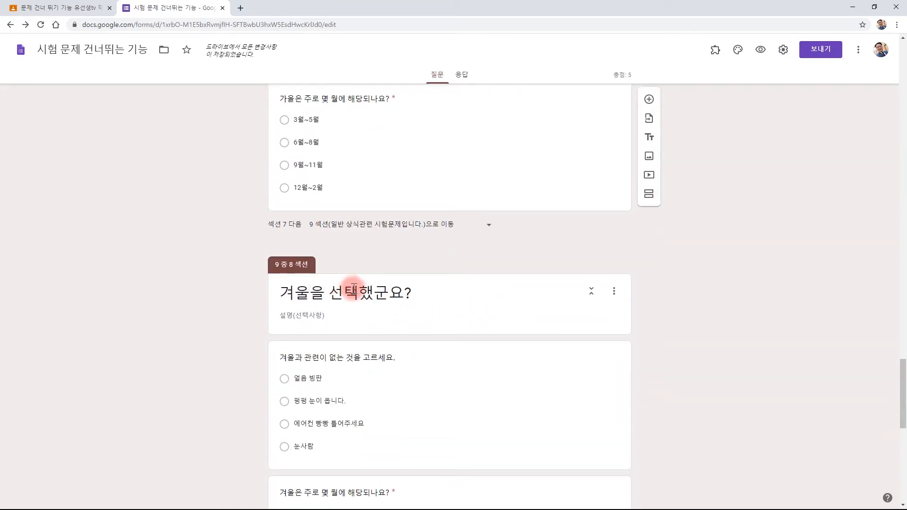
pyautogui.scroll(-2, 353, 289)
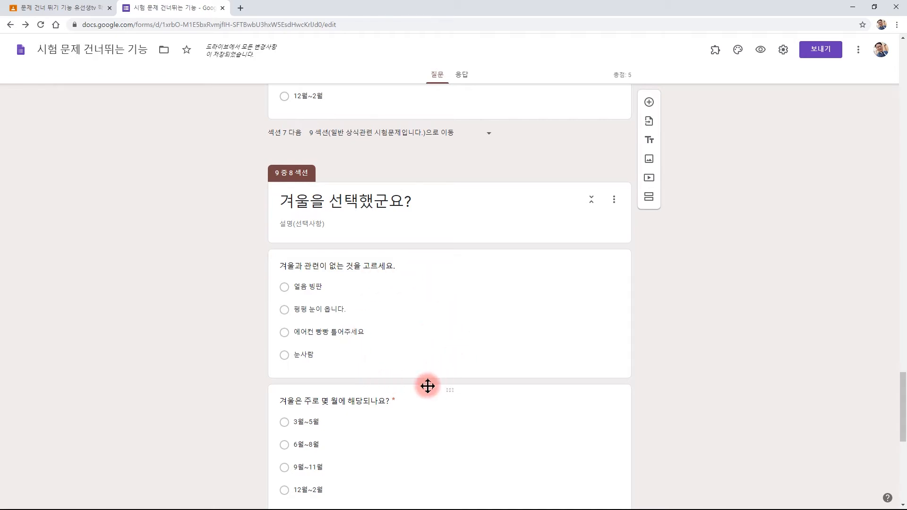
# - Return to section 4's season question and reselect section 7 (가을을 선택했군요?) as the destination of the 가을 answer
pyautogui.scroll(15, 720, 352)
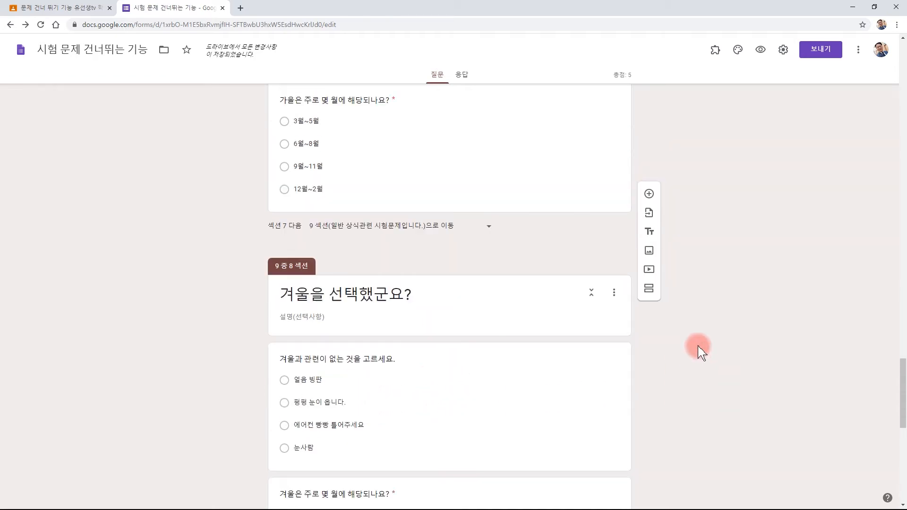
pyautogui.scroll(15, 700, 352)
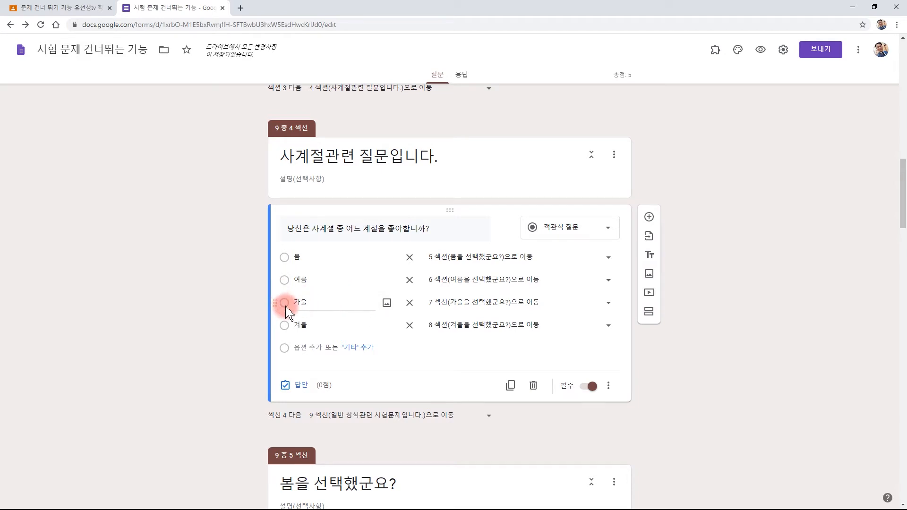
pyautogui.click(303, 281)
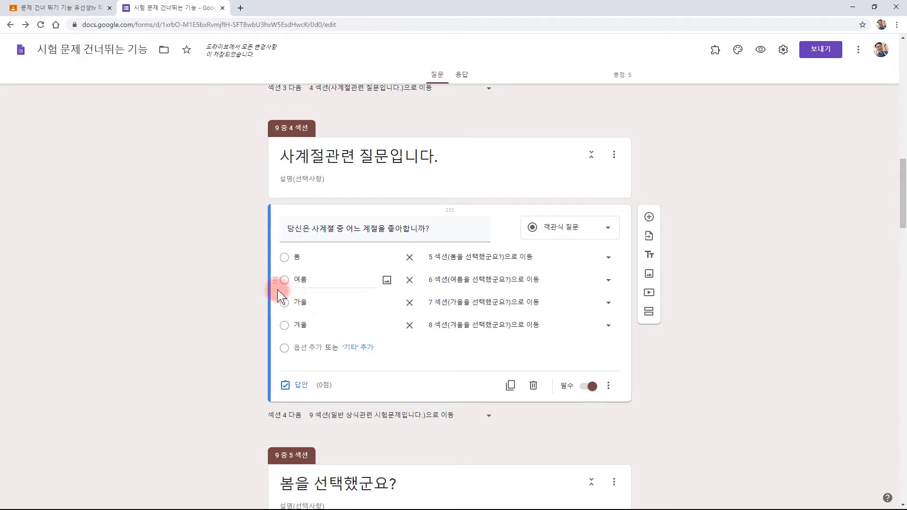
pyautogui.click(296, 301)
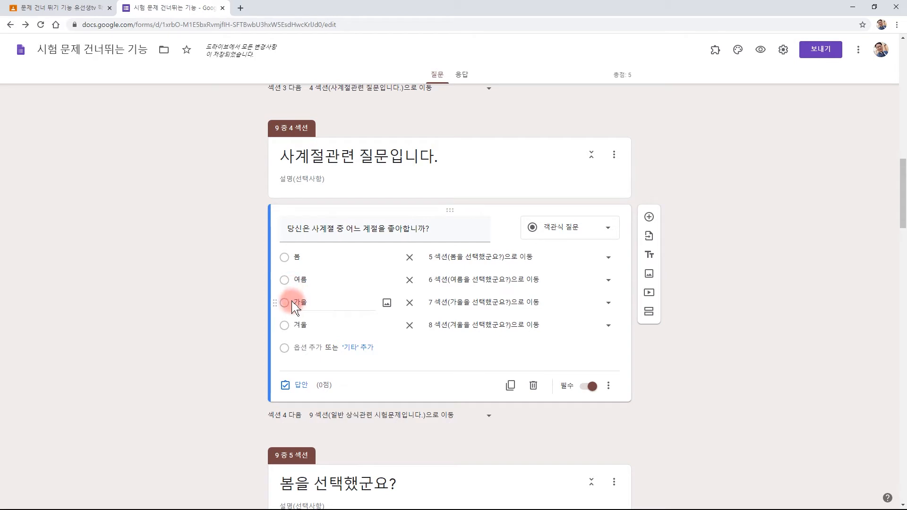
pyautogui.click(479, 307)
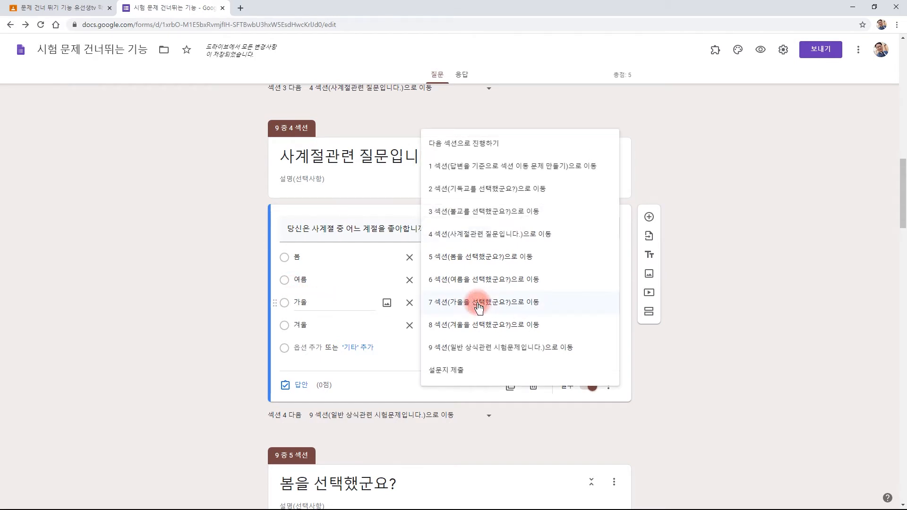
pyautogui.click(469, 304)
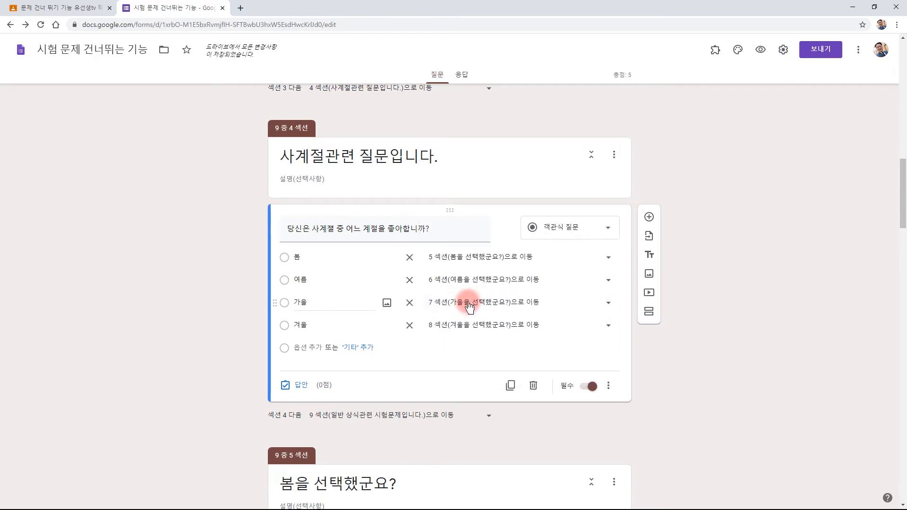
# - Follow the route of the 가을 answer by examining section 7's questions and destination, then section 9's general knowledge questions
pyautogui.scroll(-20, 715, 319)
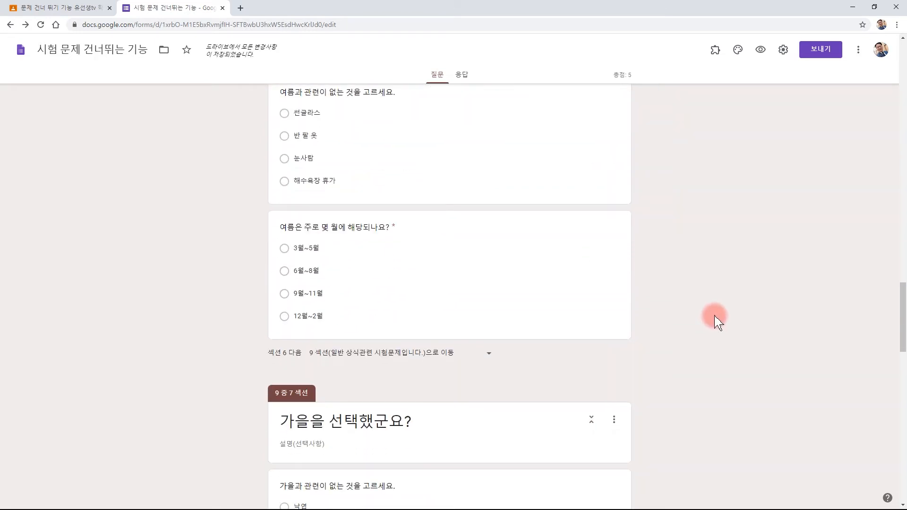
pyautogui.scroll(-5, 715, 320)
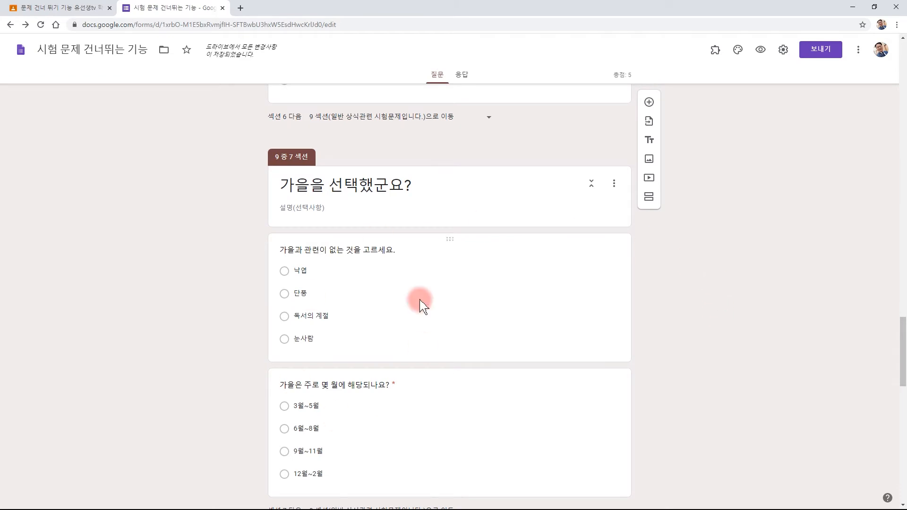
pyautogui.scroll(-2, 345, 350)
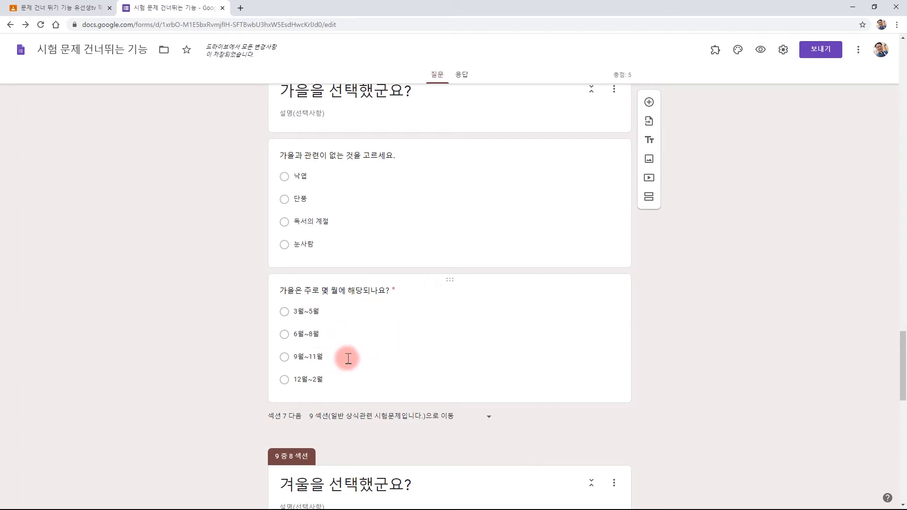
pyautogui.scroll(-5, 348, 359)
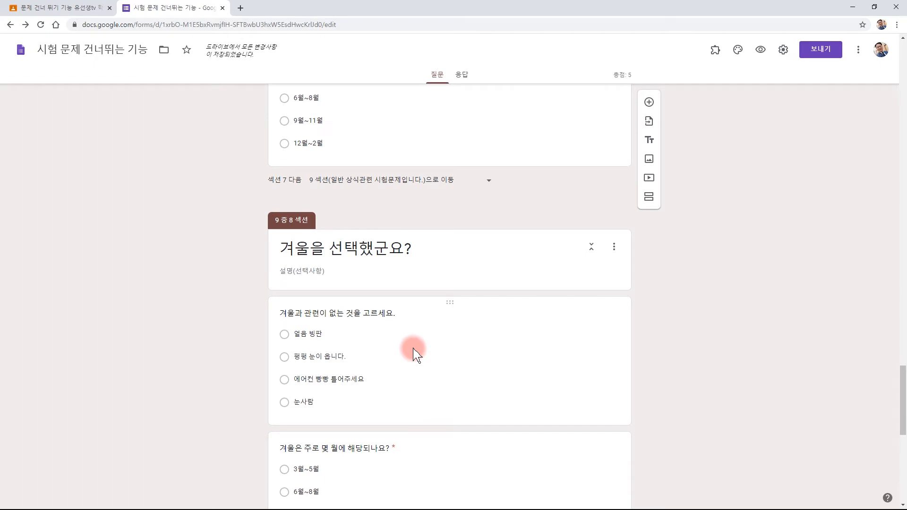
pyautogui.scroll(-3, 412, 349)
pyautogui.scroll(-3, 411, 345)
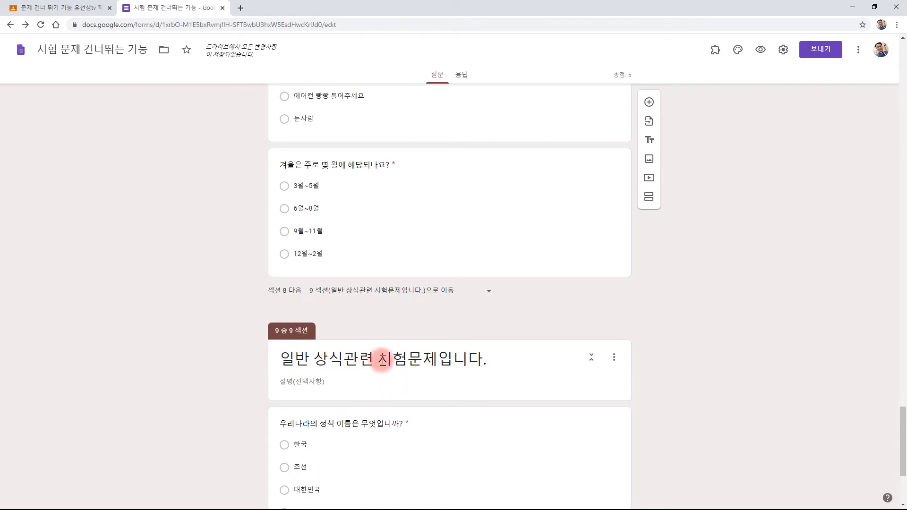
pyautogui.scroll(-3, 432, 401)
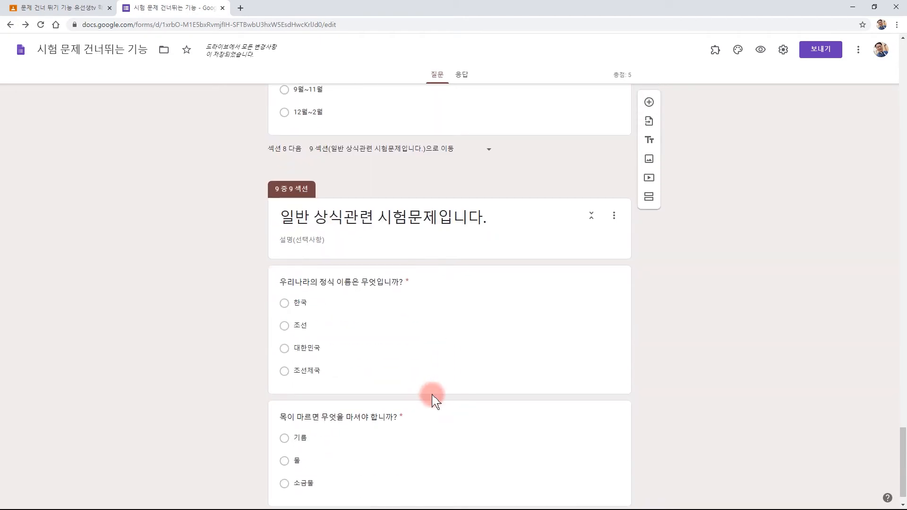
# - Reselect section 9 (일반 상식관련 시험문제입니다.) as the destination after section 7
pyautogui.scroll(8, 429, 396)
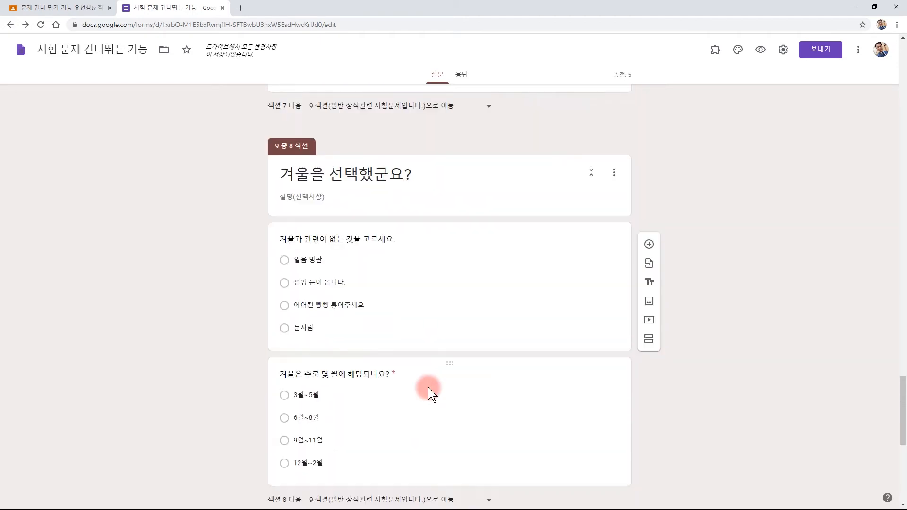
pyautogui.scroll(5, 429, 388)
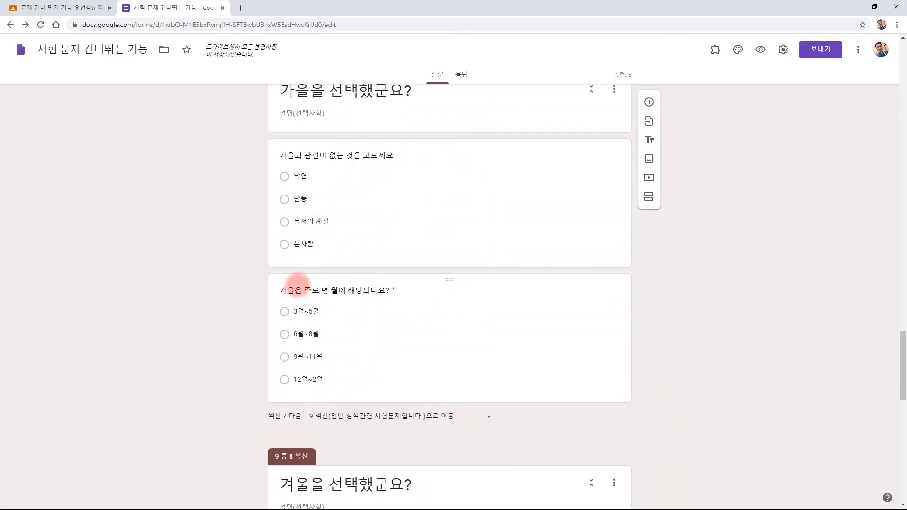
pyautogui.click(377, 415)
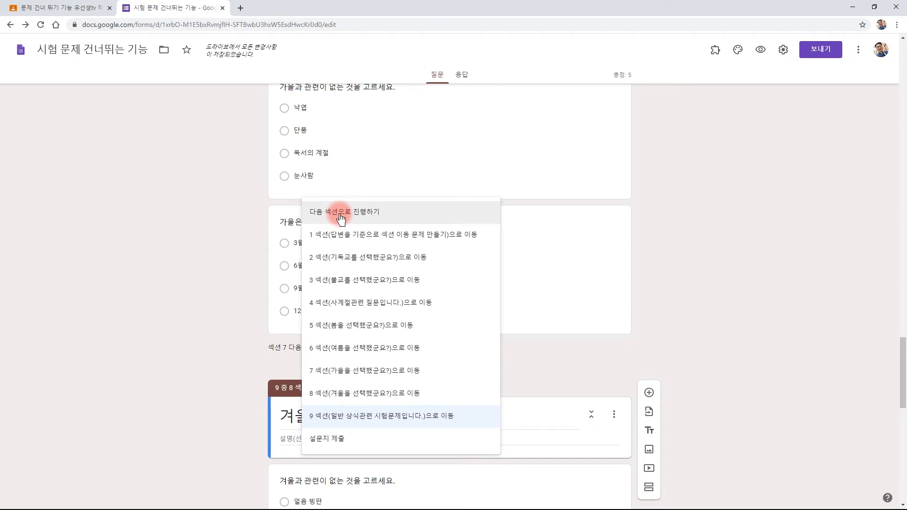
pyautogui.click(316, 417)
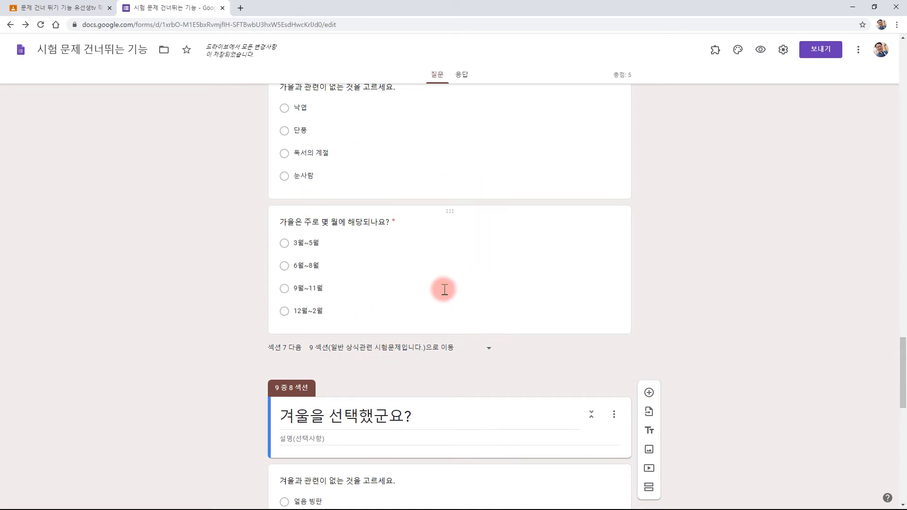
# - Examine the winter questions of section 8 and the destination set after it
pyautogui.scroll(-3, 444, 289)
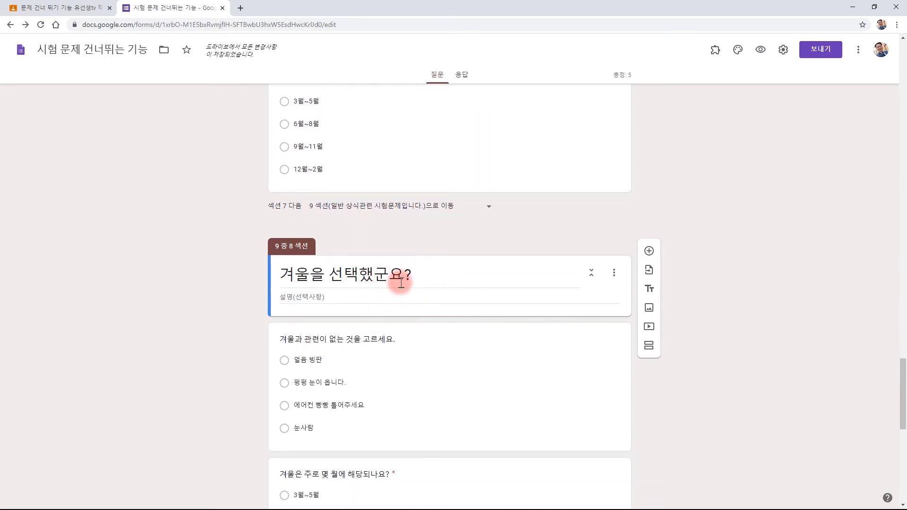
pyautogui.scroll(-8, 462, 316)
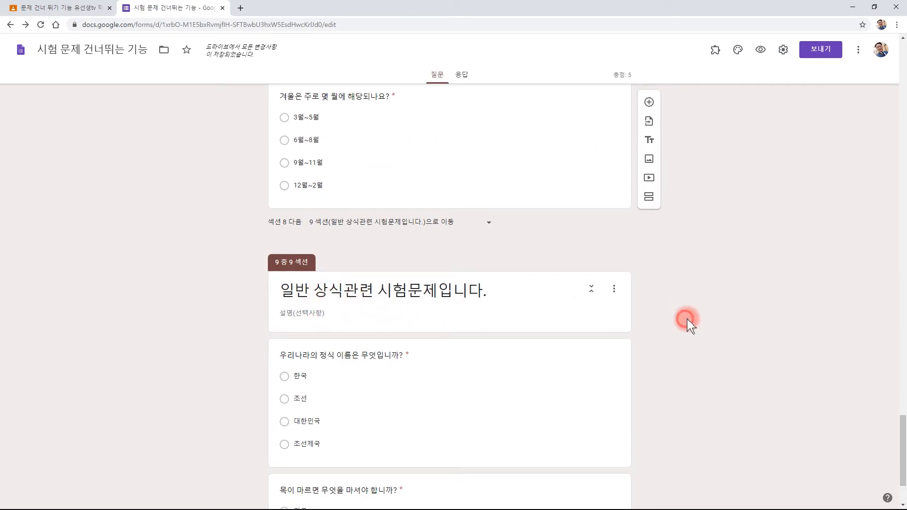
pyautogui.scroll(20, 687, 321)
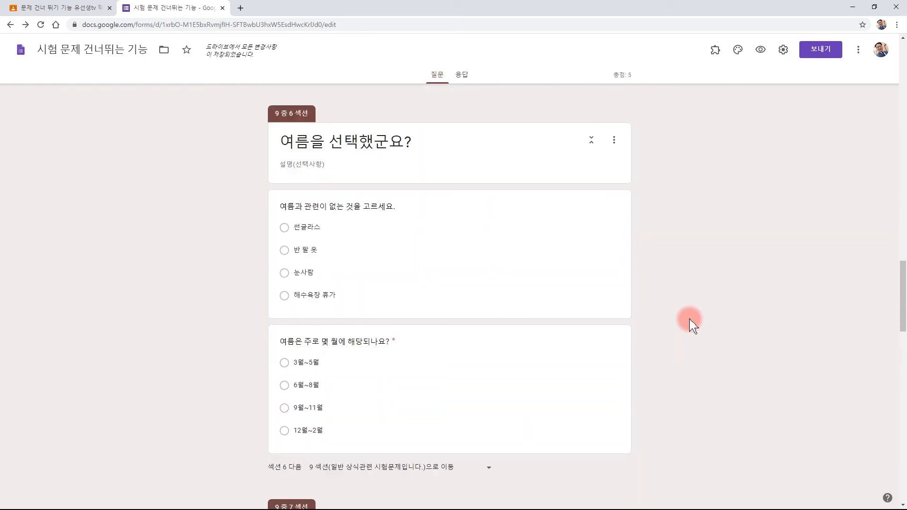
# - Return to section 5 (봄을 선택했군요?) and reselect section 9 (일반 상식관련 시험문제입니다.) as the destination after it
pyautogui.scroll(10, 690, 322)
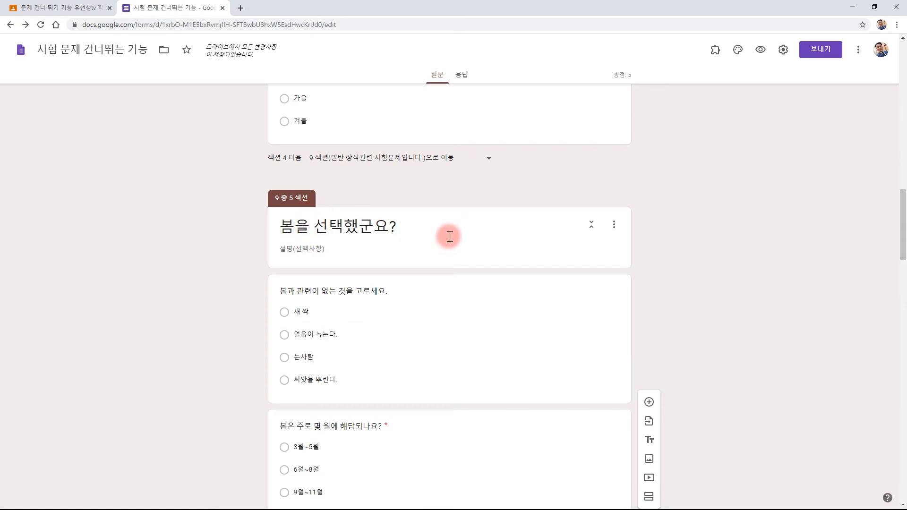
pyautogui.scroll(-1, 372, 348)
pyautogui.scroll(-2, 372, 348)
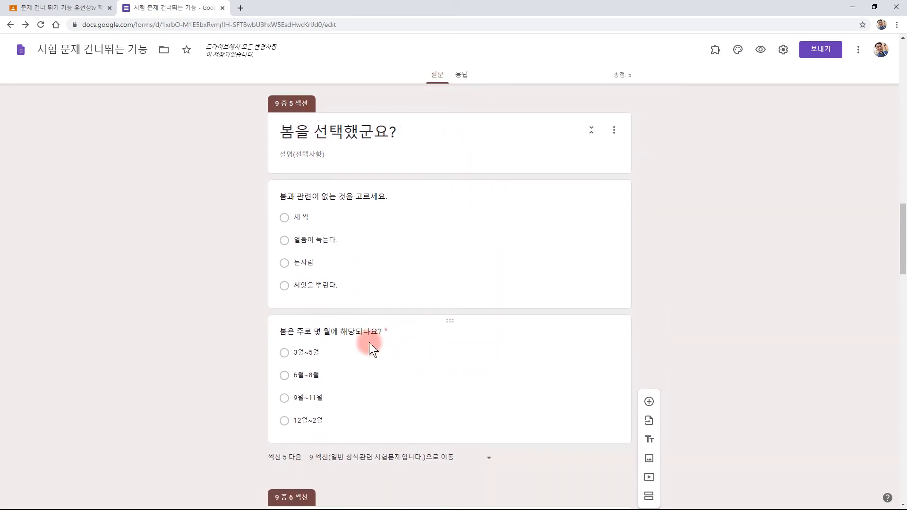
pyautogui.scroll(-3, 372, 349)
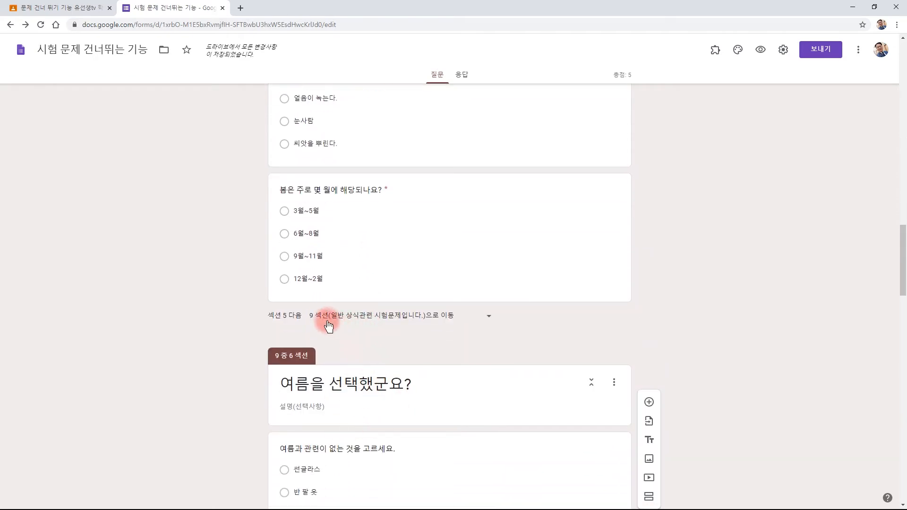
pyautogui.click(374, 321)
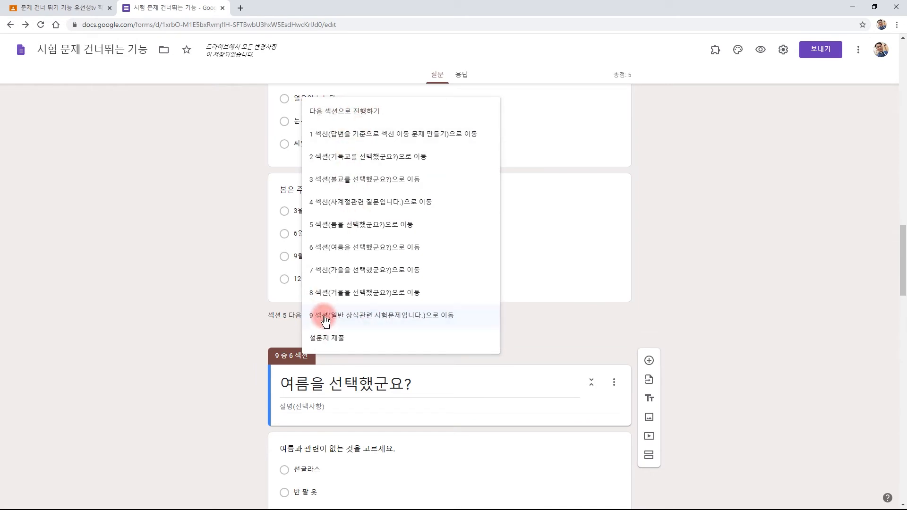
pyautogui.click(373, 316)
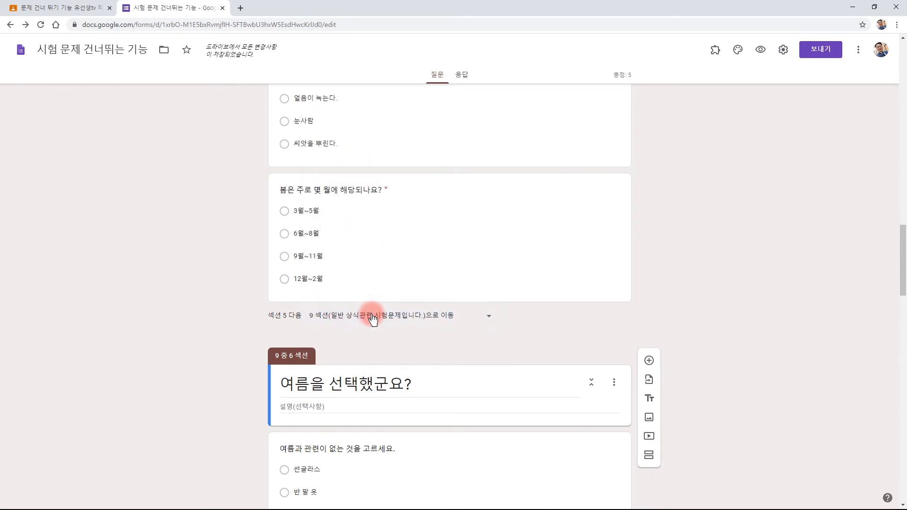
# - Change the destination after section 5 to 다음 섹션으로 진행하기 and look at the section that follows it
pyautogui.click(372, 316)
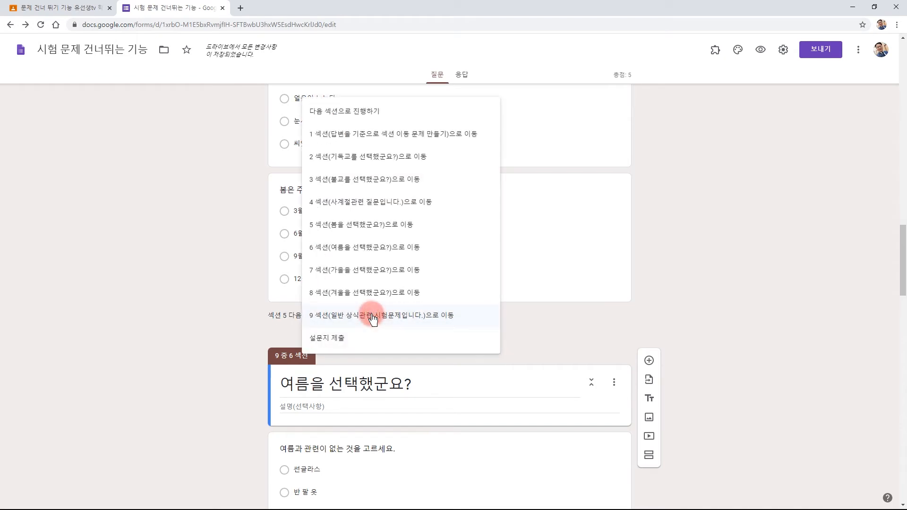
pyautogui.click(347, 112)
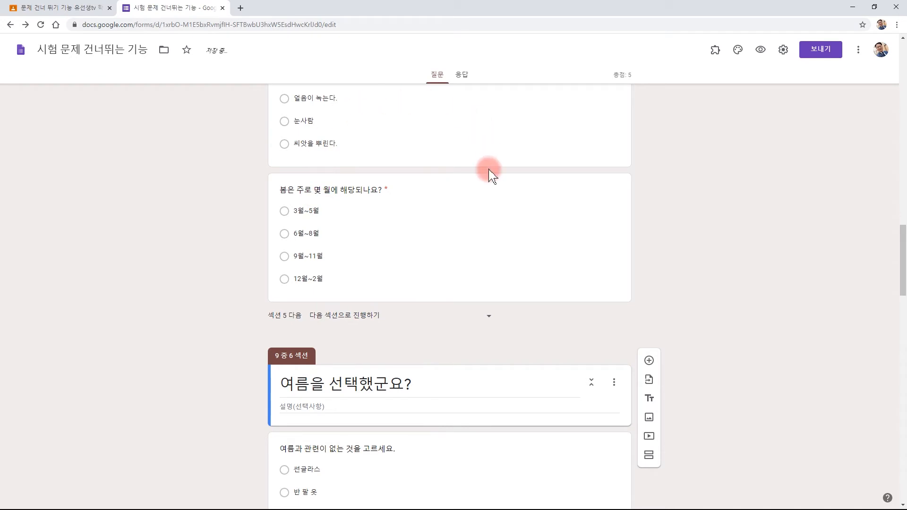
pyautogui.scroll(-3, 446, 242)
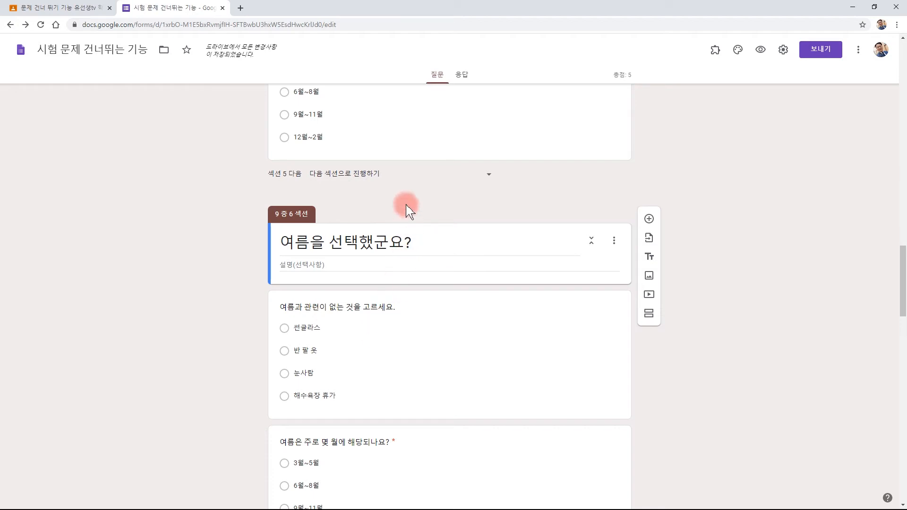
# - Set the destination after section 5 back to section 9 (일반 상식관련 시험문제입니다.)
pyautogui.scroll(2, 406, 198)
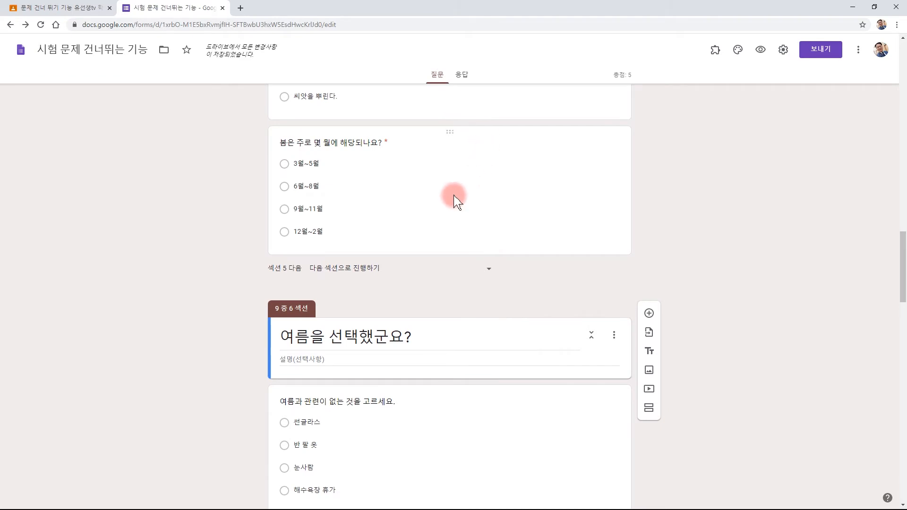
pyautogui.click(362, 270)
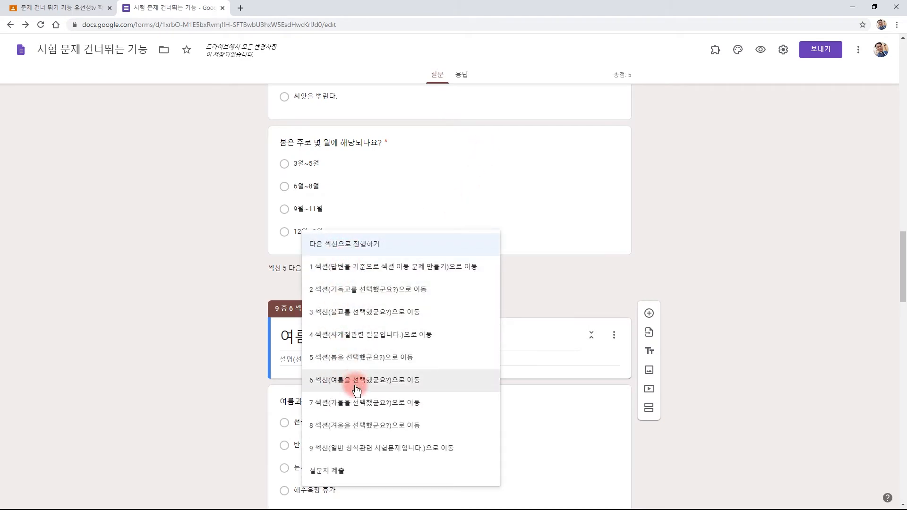
pyautogui.click(369, 454)
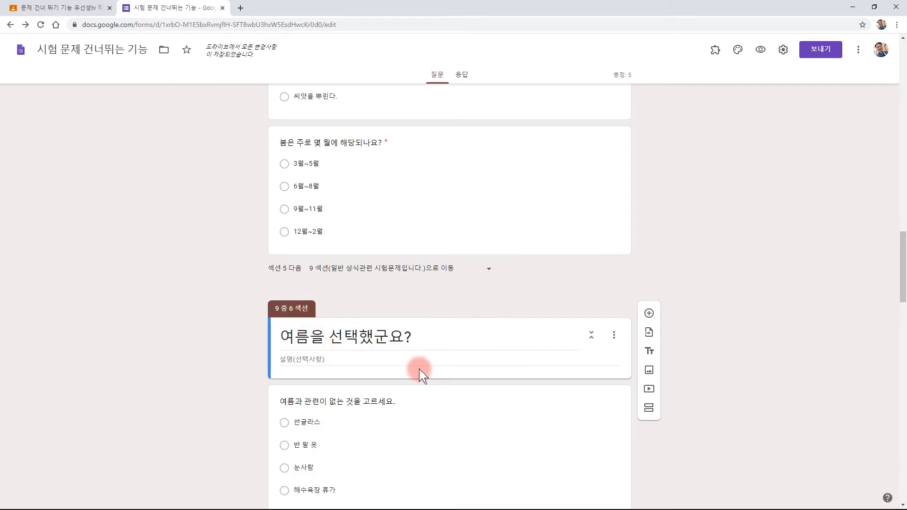
# - Reselect section 9 (일반 상식관련 시험문제입니다.) as the destination after section 6 (여름을 선택했군요?)
pyautogui.scroll(-4, 421, 372)
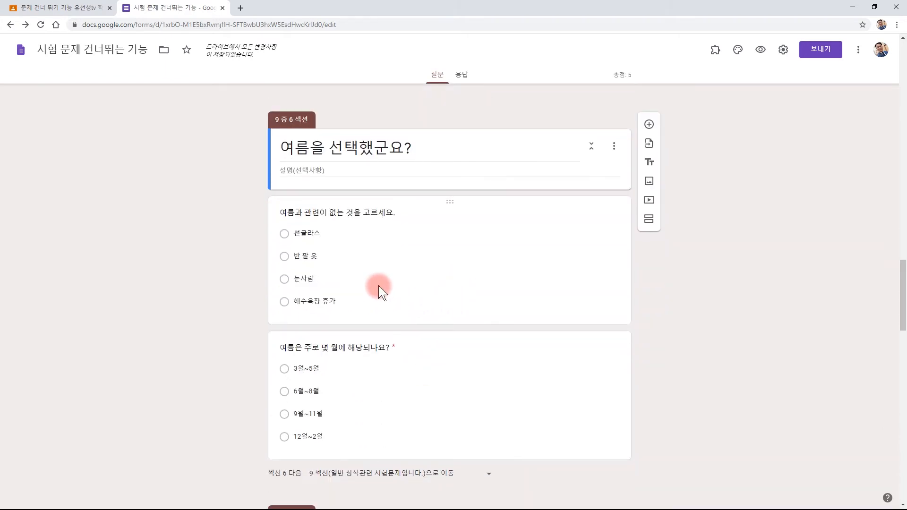
pyautogui.scroll(-2, 453, 380)
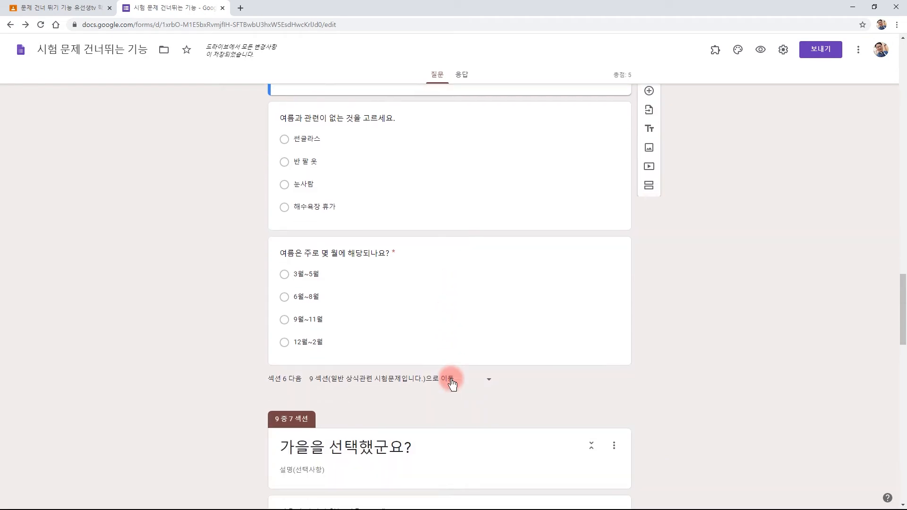
pyautogui.click(361, 383)
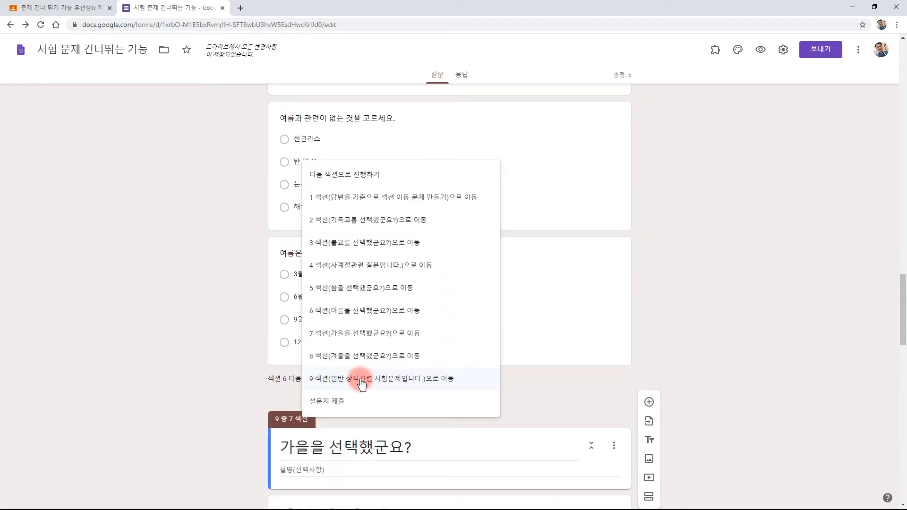
pyautogui.click(388, 381)
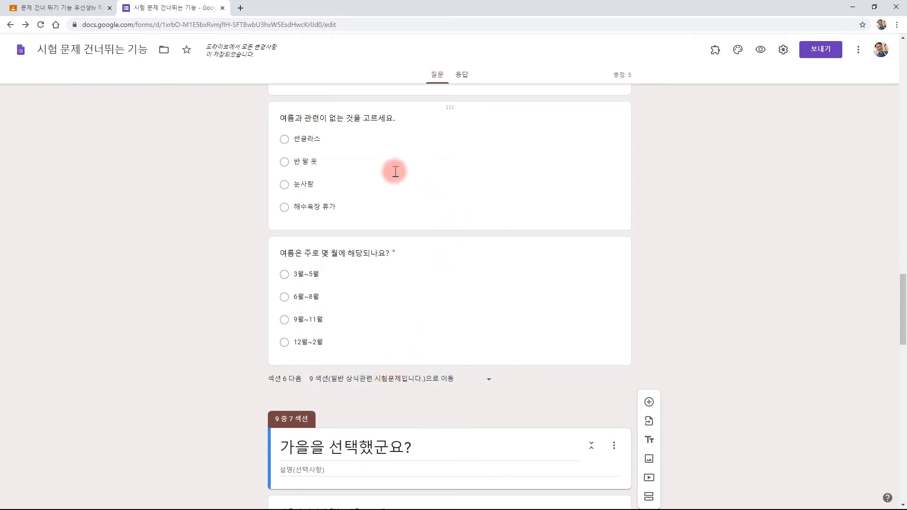
# - Open section 6's two summer questions and inspect the additional options of the month question without changing them
pyautogui.click(416, 177)
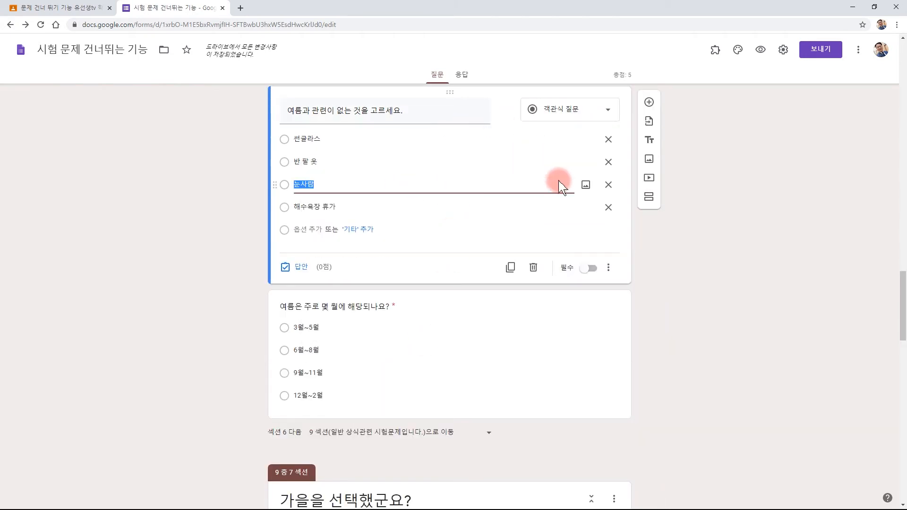
pyautogui.click(410, 354)
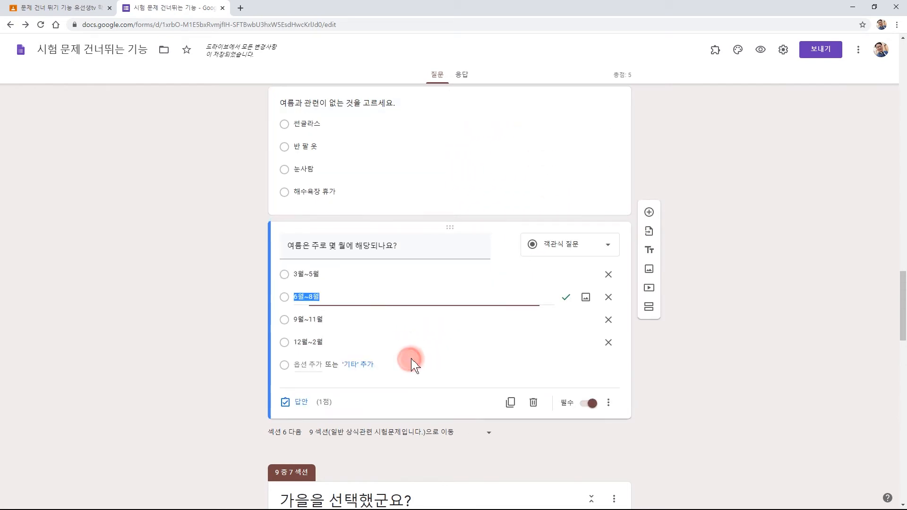
pyautogui.click(609, 403)
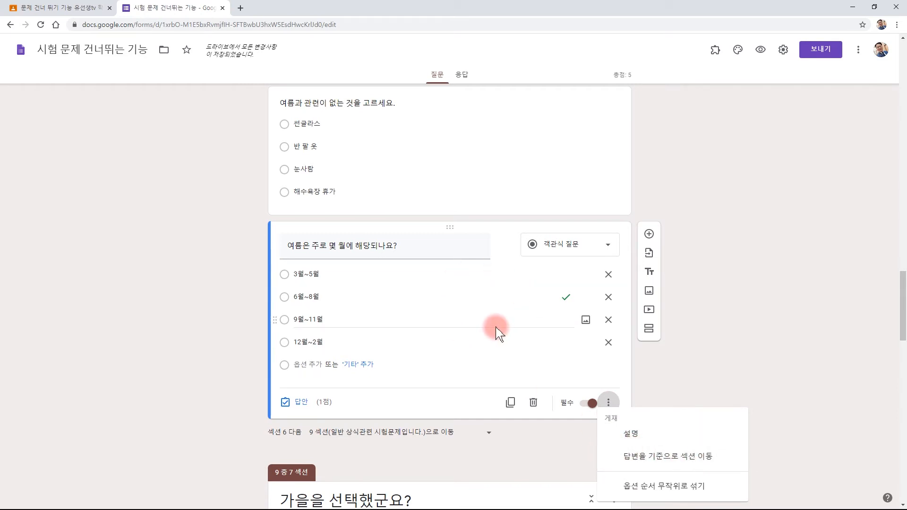
pyautogui.click(751, 311)
# - Check section 7's two autumn questions and reselect section 9 (일반 상식관련 시험문제입니다.) as the destination after that section
pyautogui.scroll(-2, 522, 320)
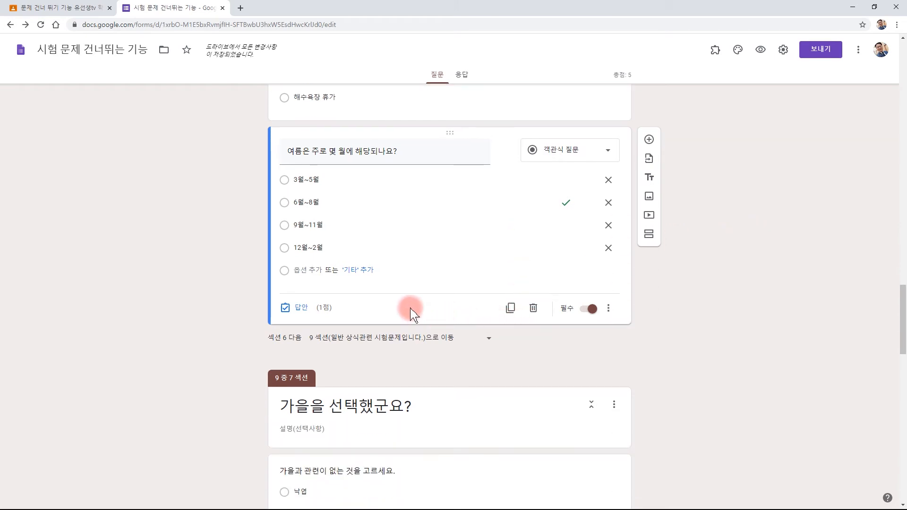
pyautogui.scroll(-2, 391, 267)
pyautogui.scroll(-1, 391, 272)
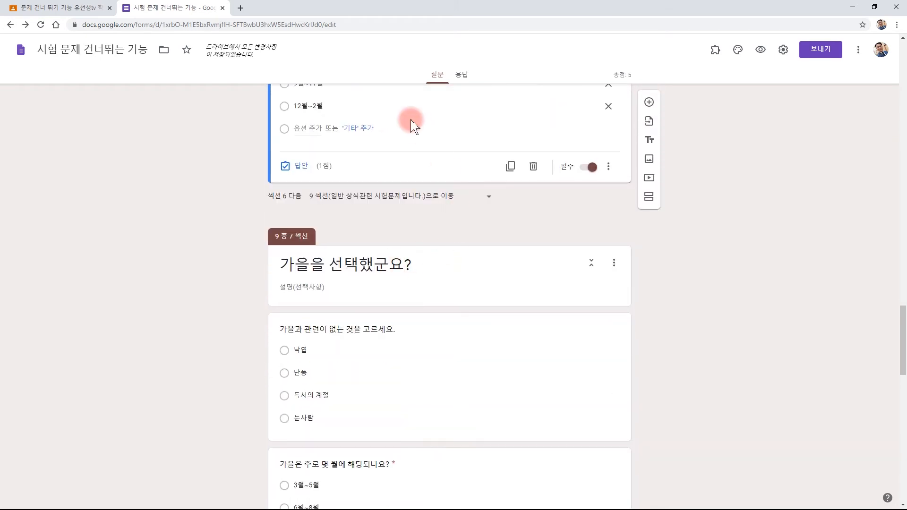
pyautogui.scroll(-2, 407, 269)
pyautogui.click(409, 275)
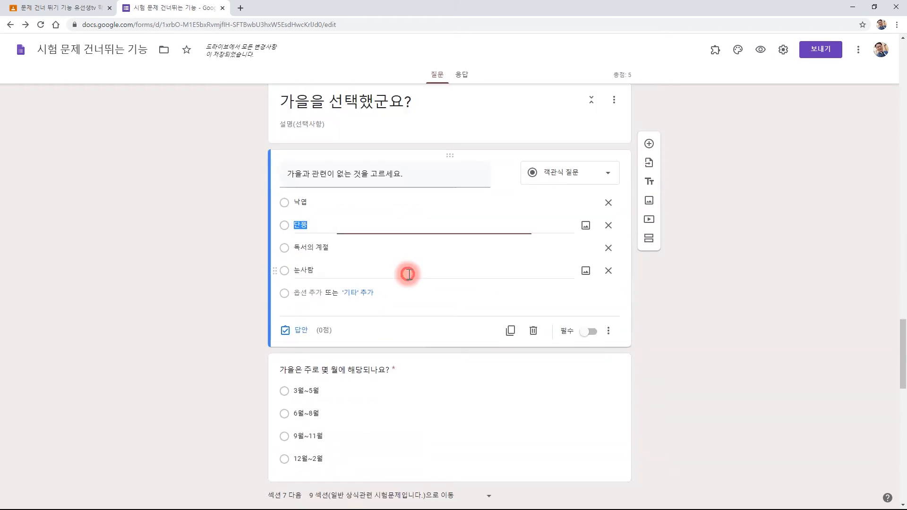
pyautogui.scroll(-3, 491, 233)
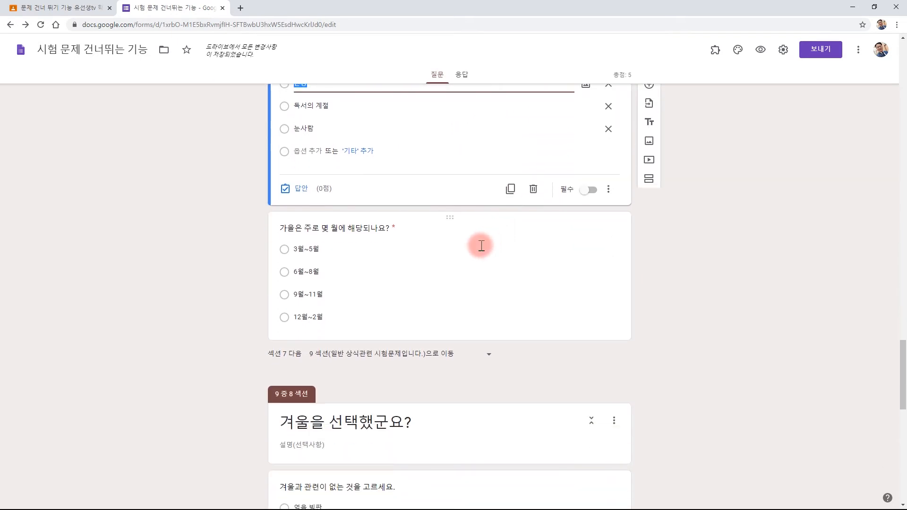
pyautogui.click(398, 272)
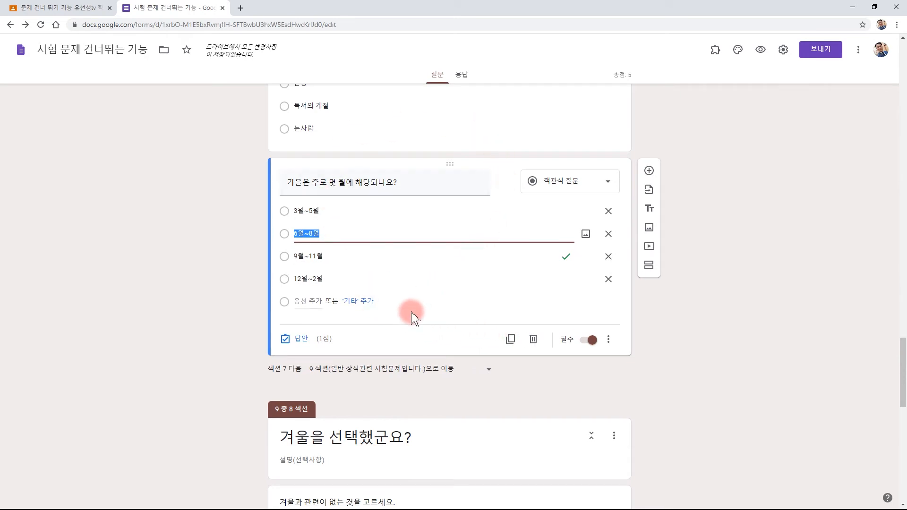
pyautogui.click(383, 373)
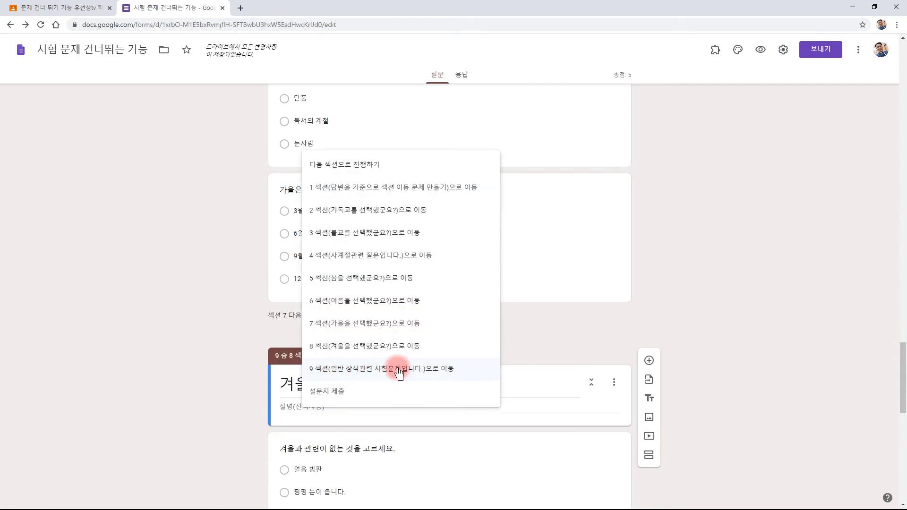
pyautogui.click(398, 373)
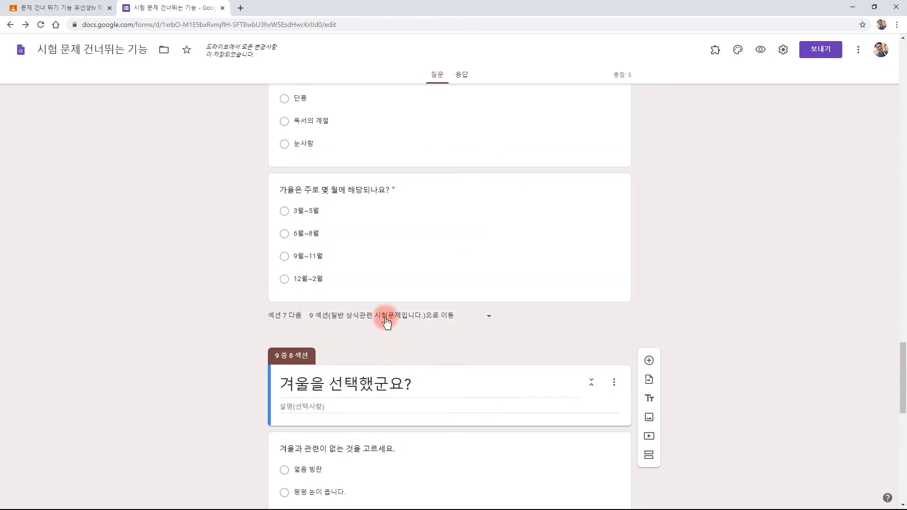
# - Go through section 8's winter questions and change the destination after that section to 다음 섹션으로 진행하기
pyautogui.scroll(-4, 753, 332)
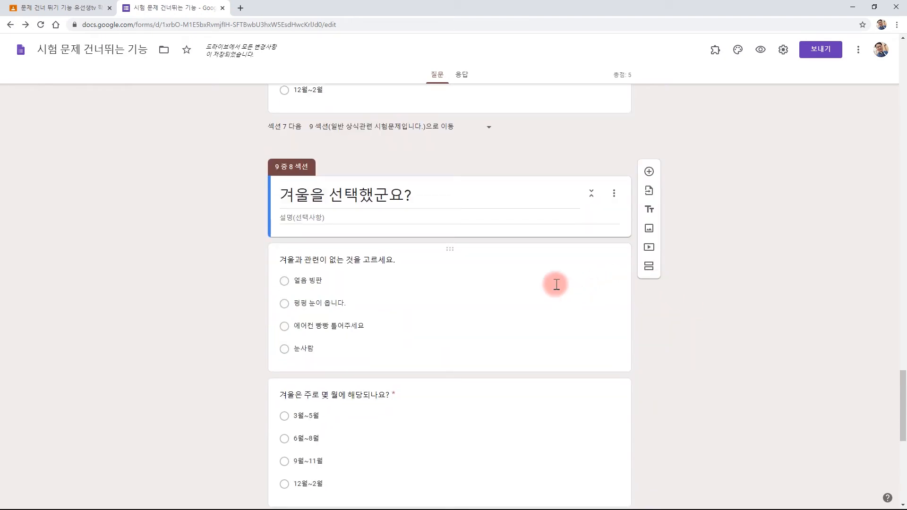
pyautogui.scroll(-1, 457, 310)
pyautogui.scroll(-2, 457, 310)
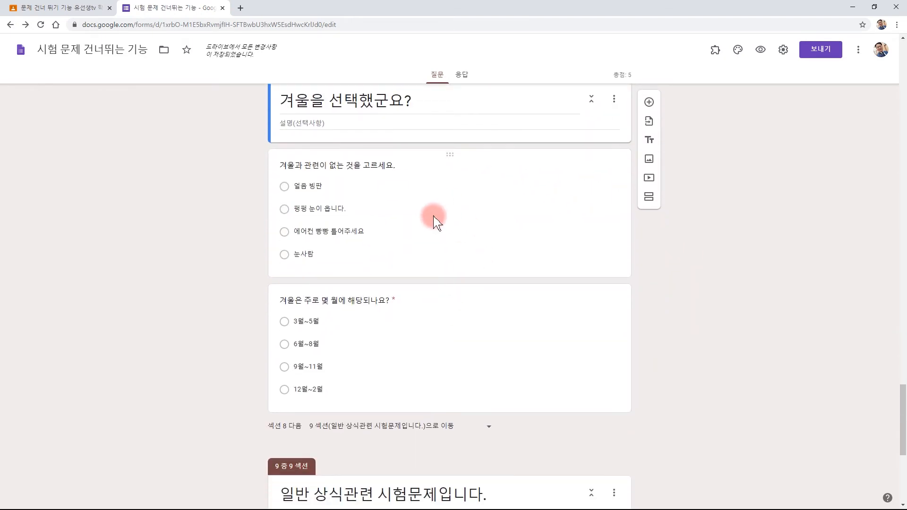
pyautogui.scroll(-3, 418, 279)
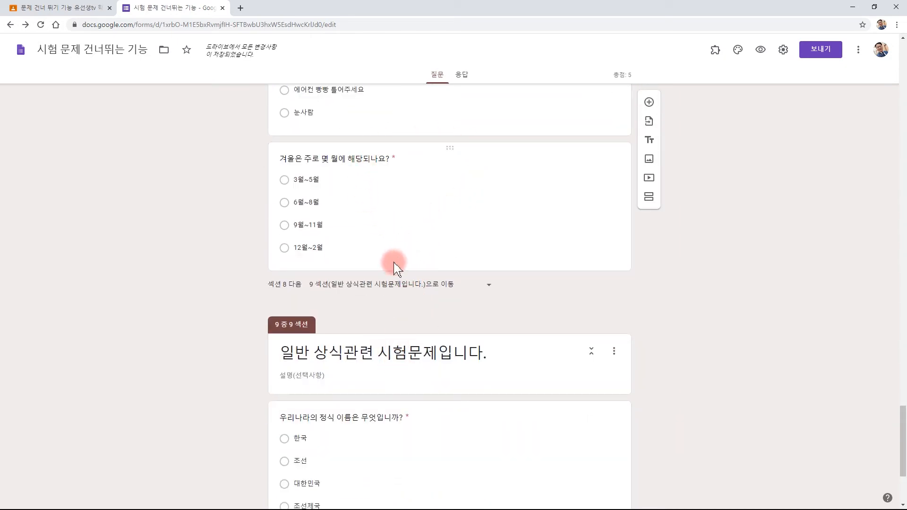
pyautogui.click(388, 285)
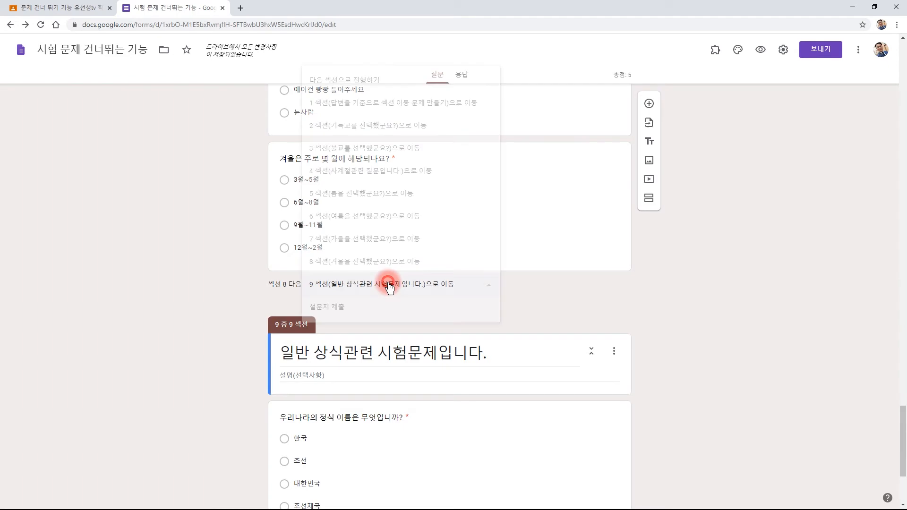
pyautogui.click(349, 88)
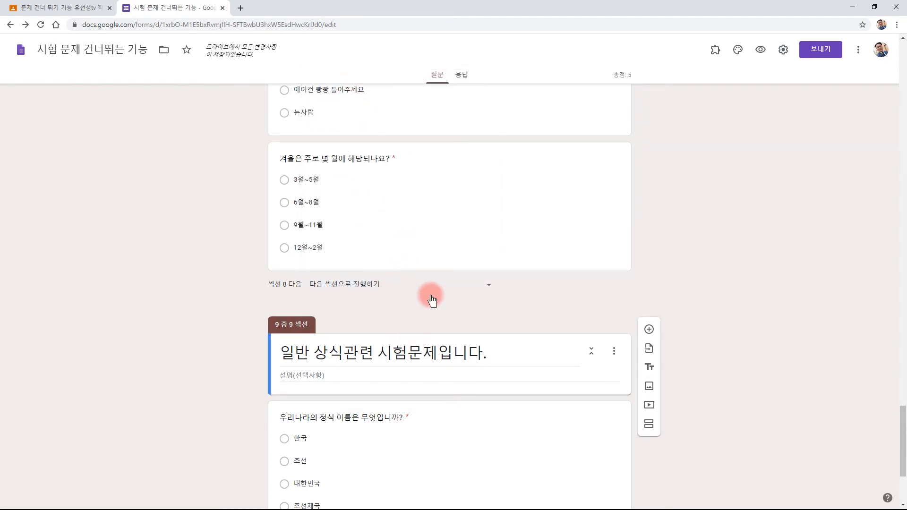
# - Set the destination after section 8 (겨울을 선택했군요?) back to section 9 (일반 상식관련 시험문제입니다.)
pyautogui.click(403, 290)
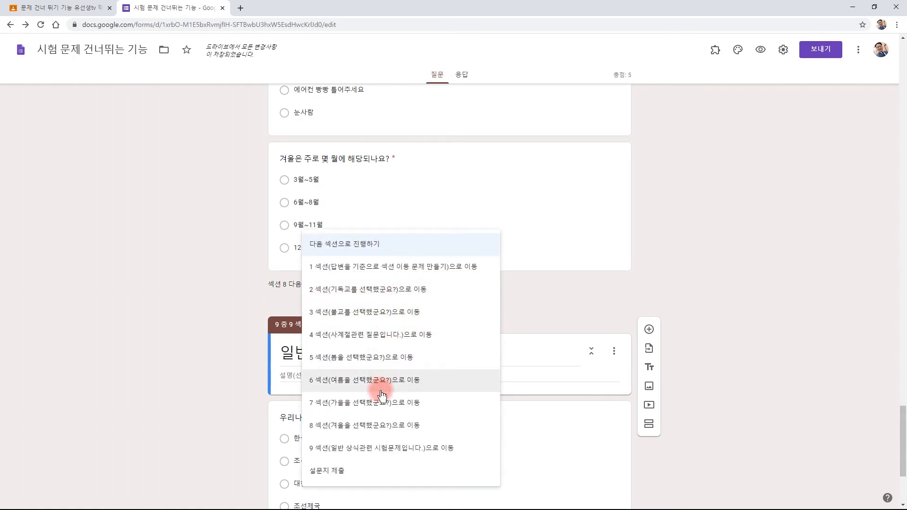
pyautogui.click(359, 451)
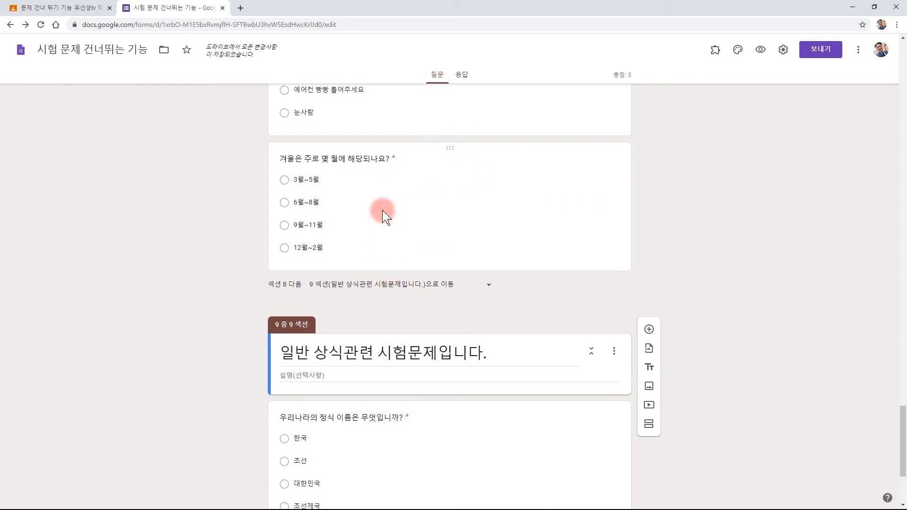
# - Look through section 9's two general-knowledge questions, on the country's official name and on what to drink when thirsty
pyautogui.scroll(-1, 440, 177)
pyautogui.scroll(-2, 441, 179)
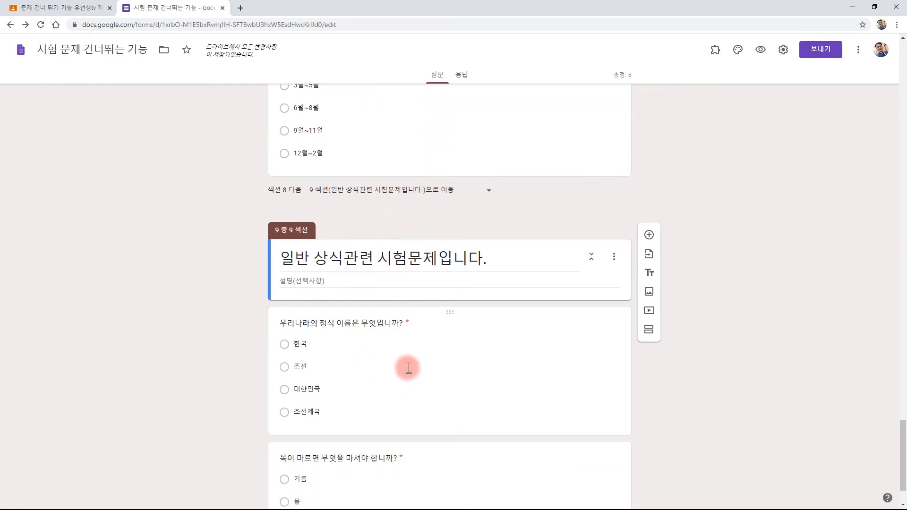
pyautogui.scroll(-2, 406, 367)
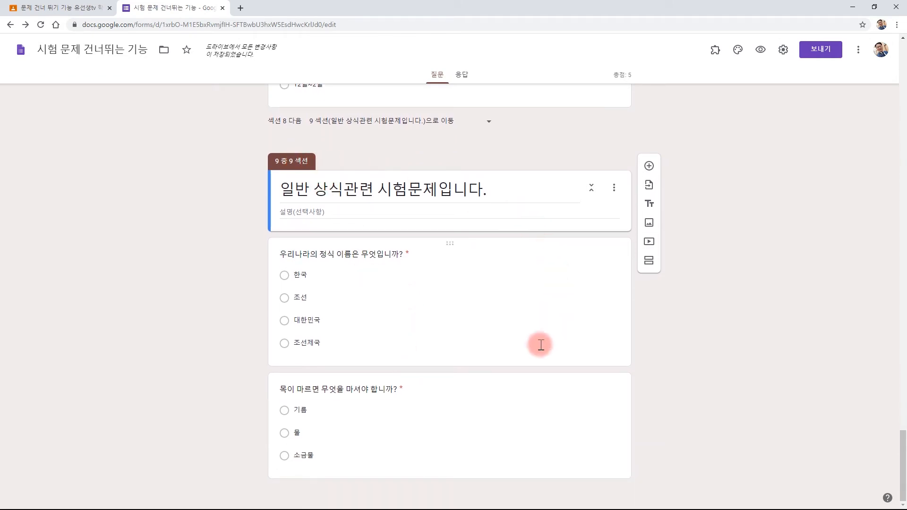
pyautogui.click(460, 296)
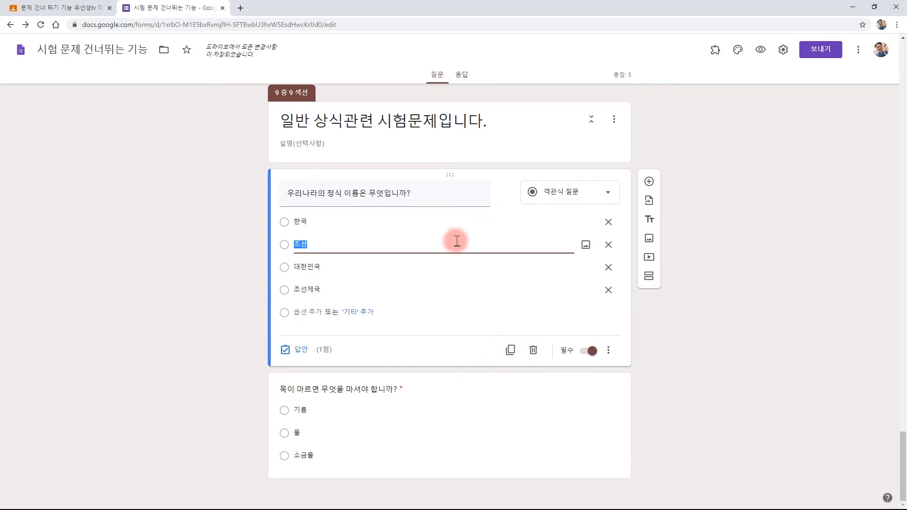
pyautogui.click(414, 432)
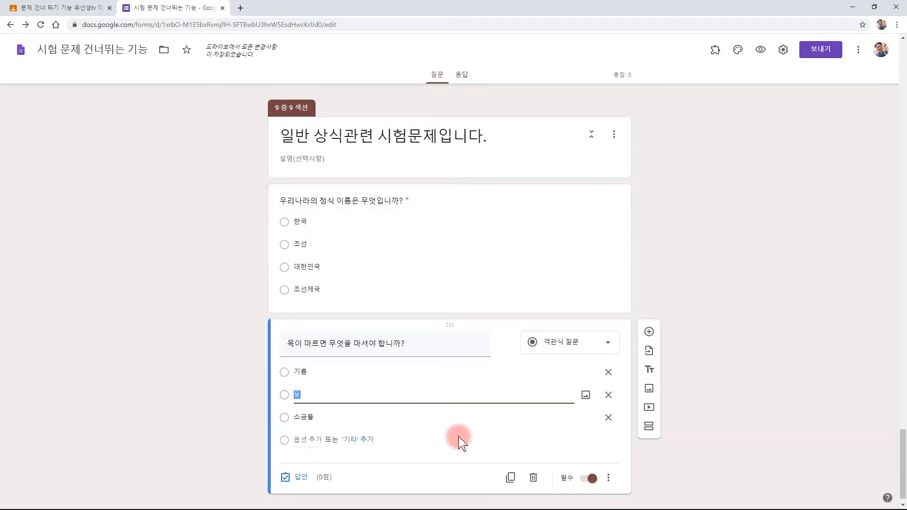
pyautogui.click(454, 265)
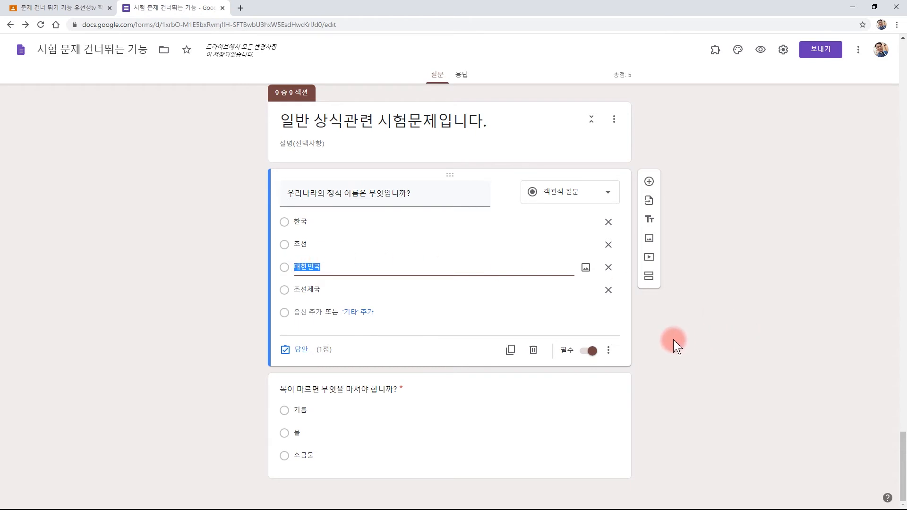
pyautogui.click(389, 416)
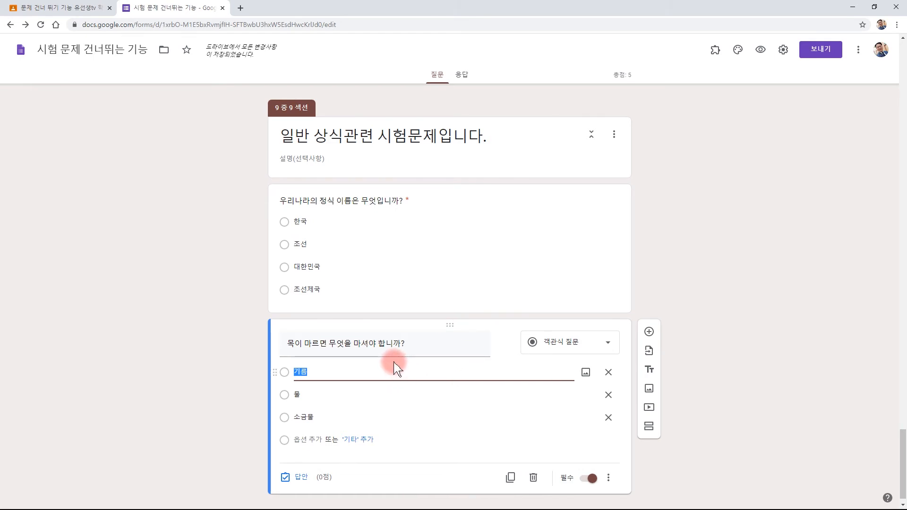
# - Turn on 답변을 기준으로 섹션 이동 for the question 우리나라의 정식 이름은 무엇입니까?
pyautogui.click(287, 222)
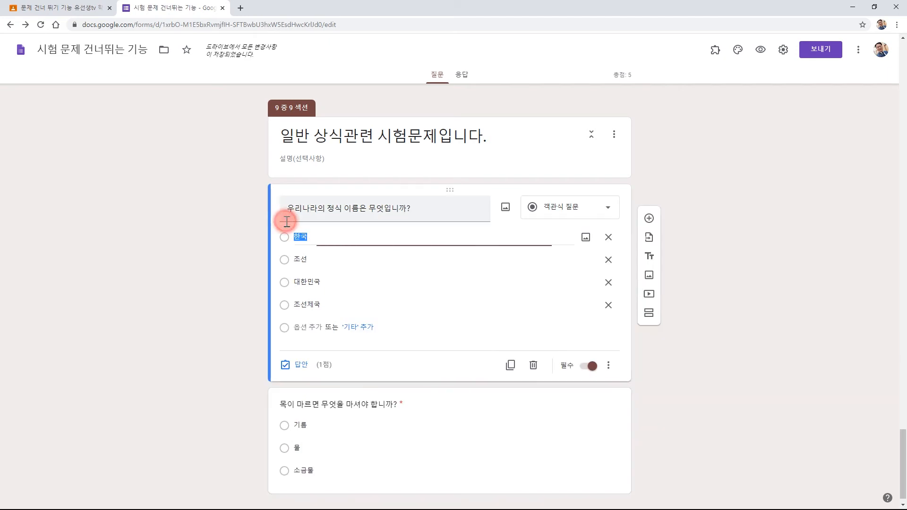
pyautogui.click(609, 367)
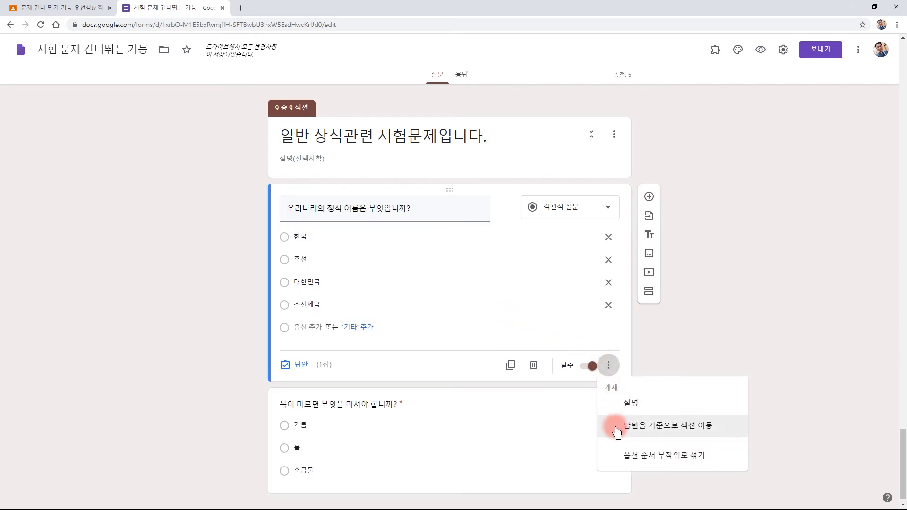
pyautogui.click(669, 430)
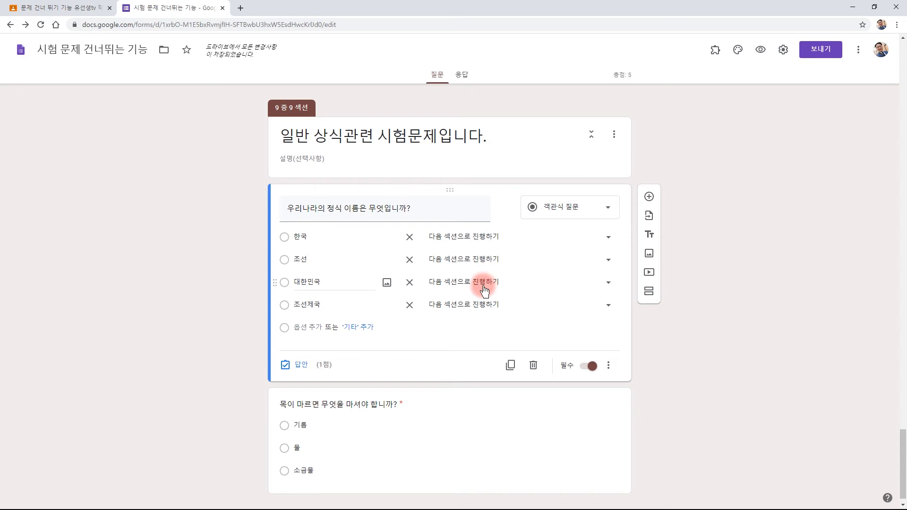
# - Route the wrong answers 한국, 조선 and 조선제국 to section 1 (답변을 기준으로 섹션 이동 문제 만들기)
pyautogui.click(480, 236)
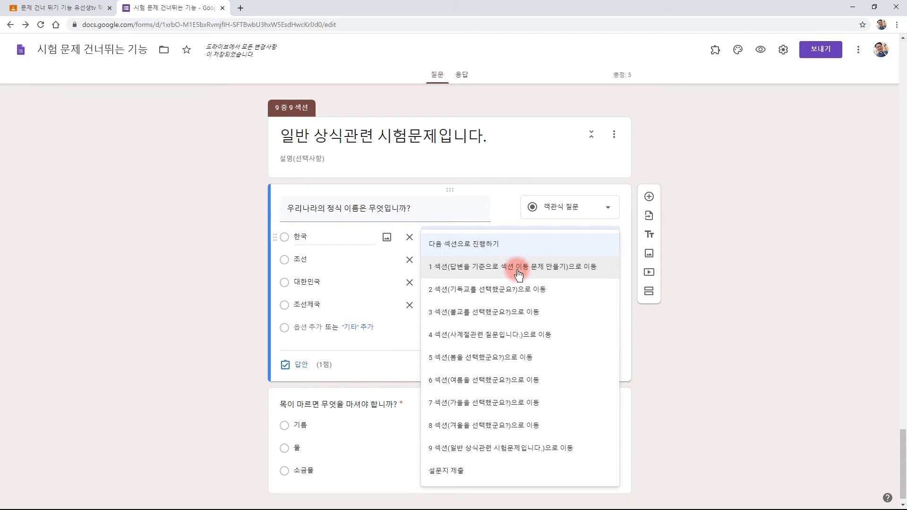
pyautogui.click(505, 267)
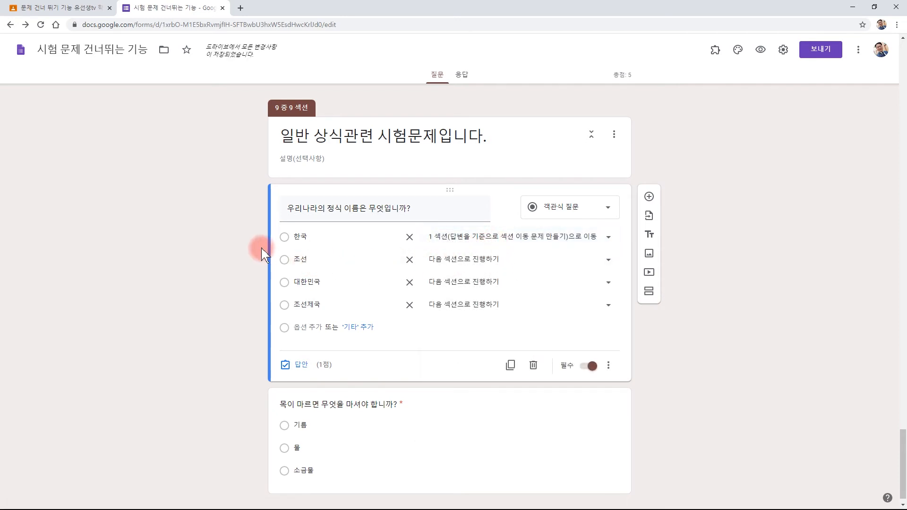
pyautogui.click(461, 261)
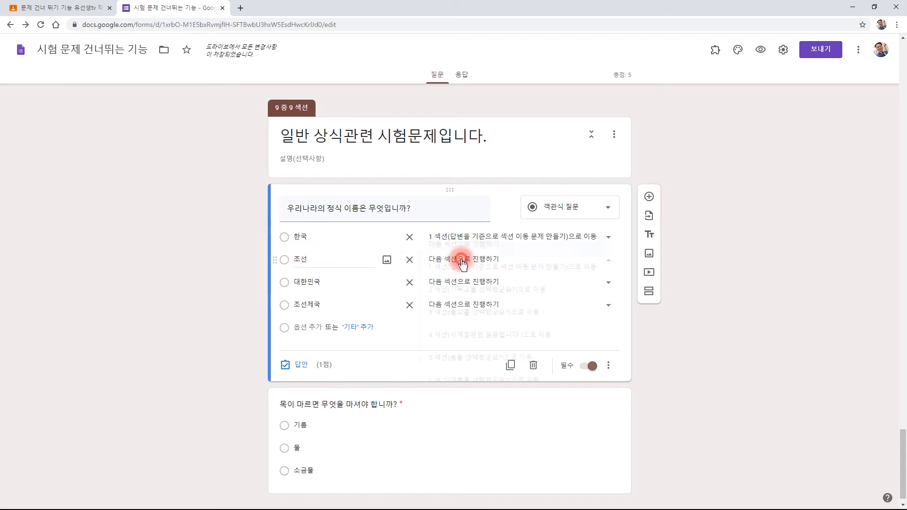
pyautogui.click(463, 267)
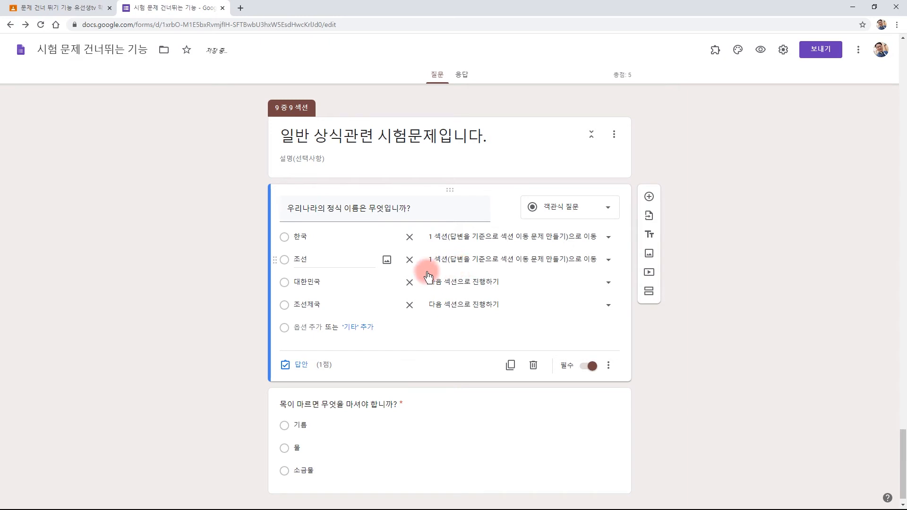
pyautogui.click(326, 284)
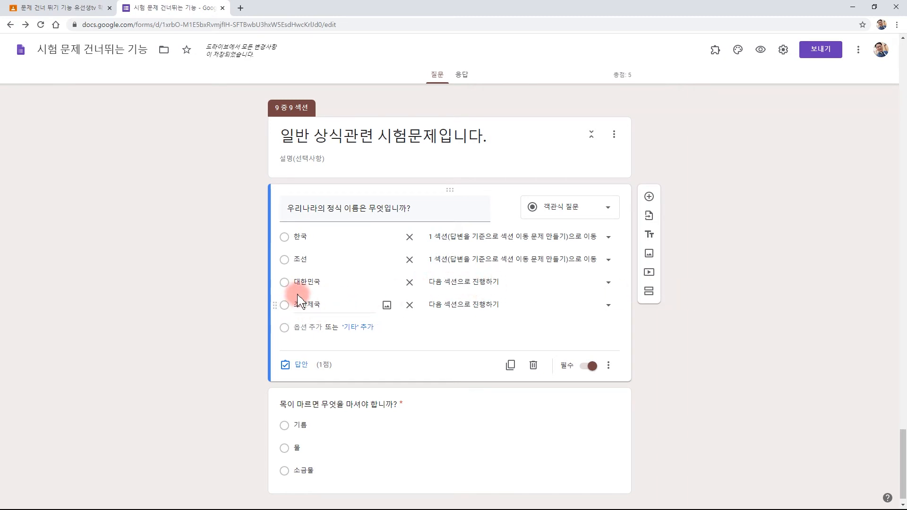
pyautogui.click(477, 305)
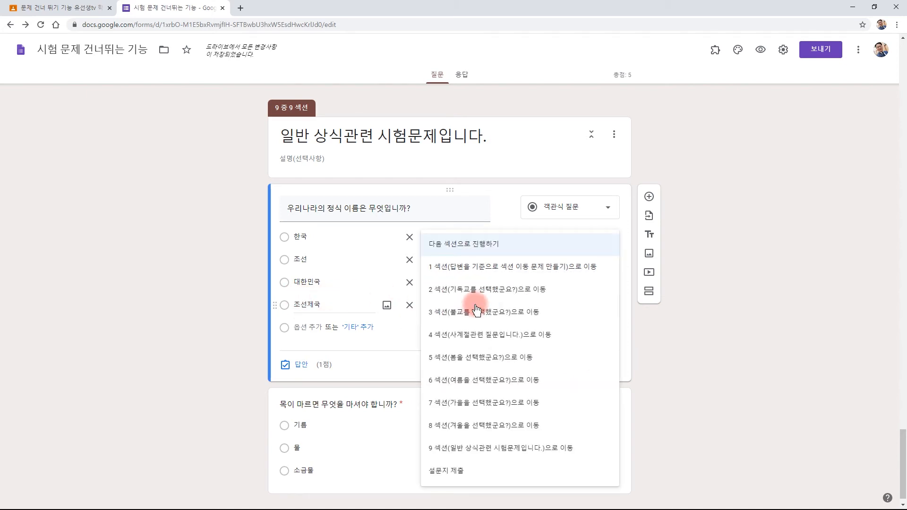
pyautogui.click(466, 273)
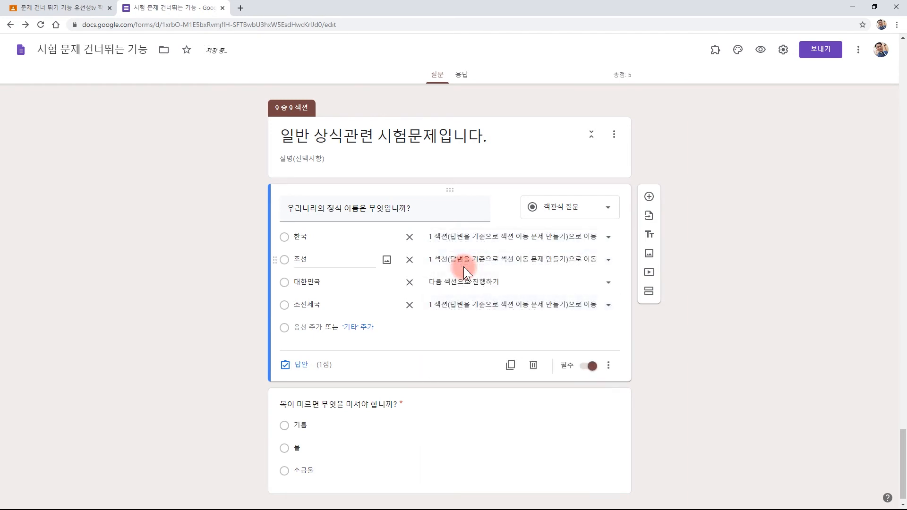
# - Try section 4 (사계절관련 질문입니다.) as the destination for 조선제국, and return it to section 1
pyautogui.click(474, 305)
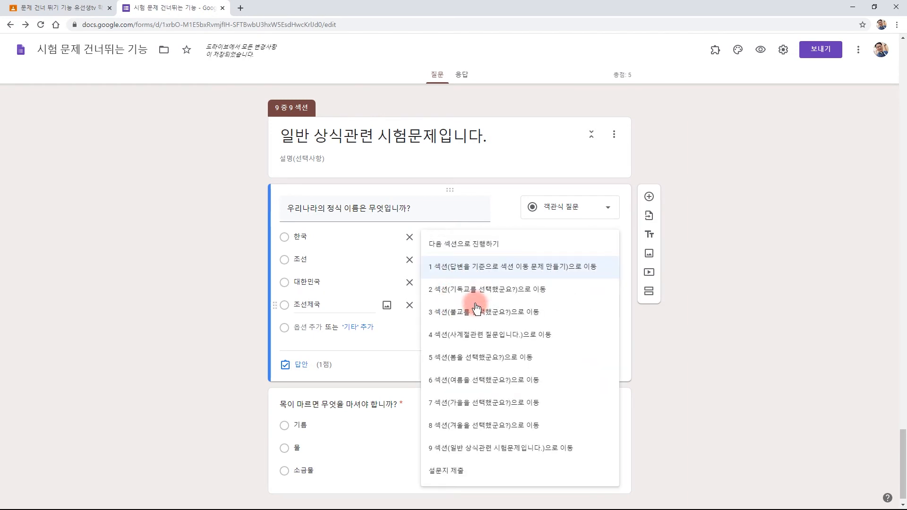
pyautogui.click(468, 335)
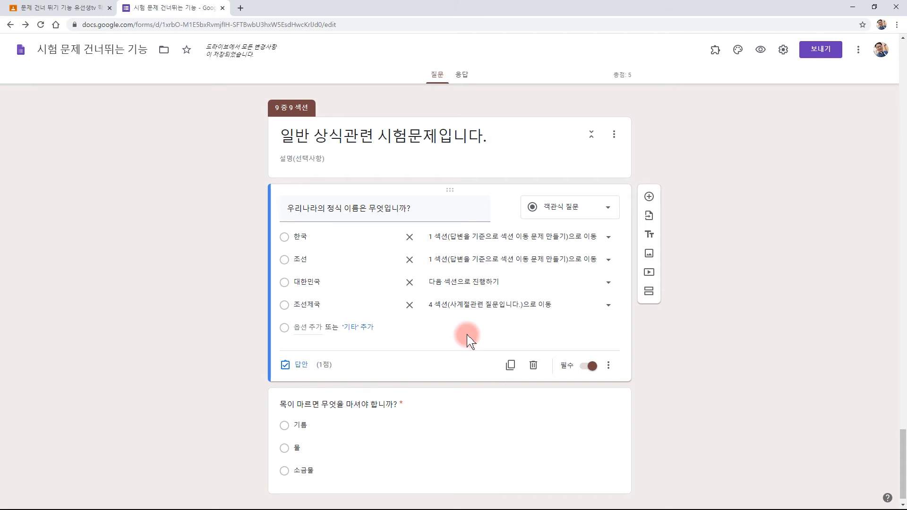
pyautogui.click(467, 304)
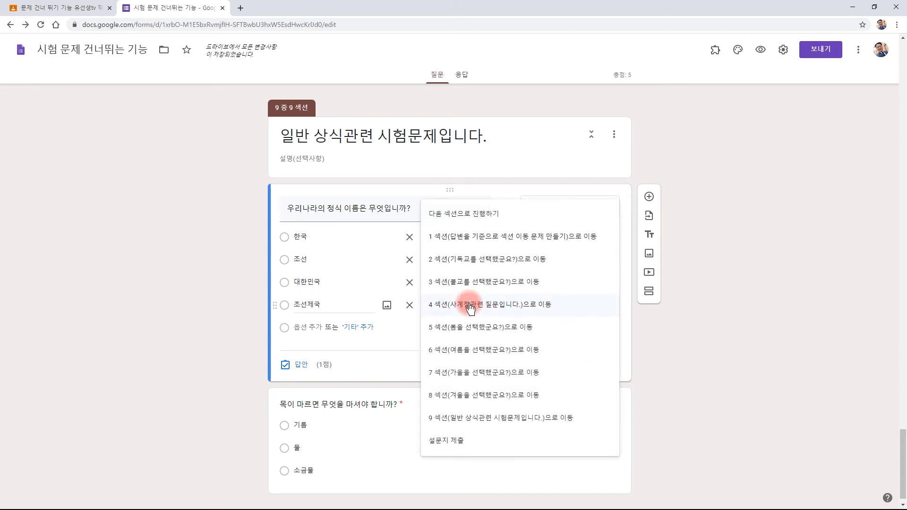
pyautogui.click(465, 242)
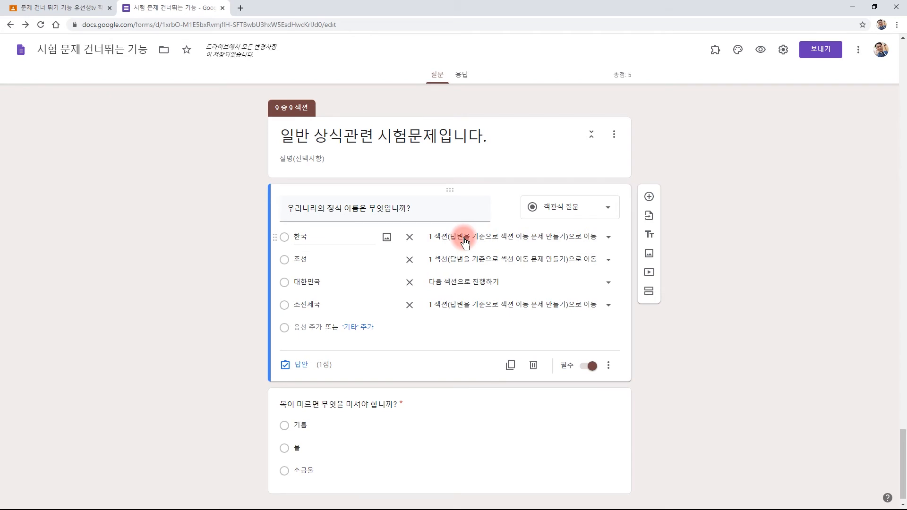
pyautogui.click(463, 304)
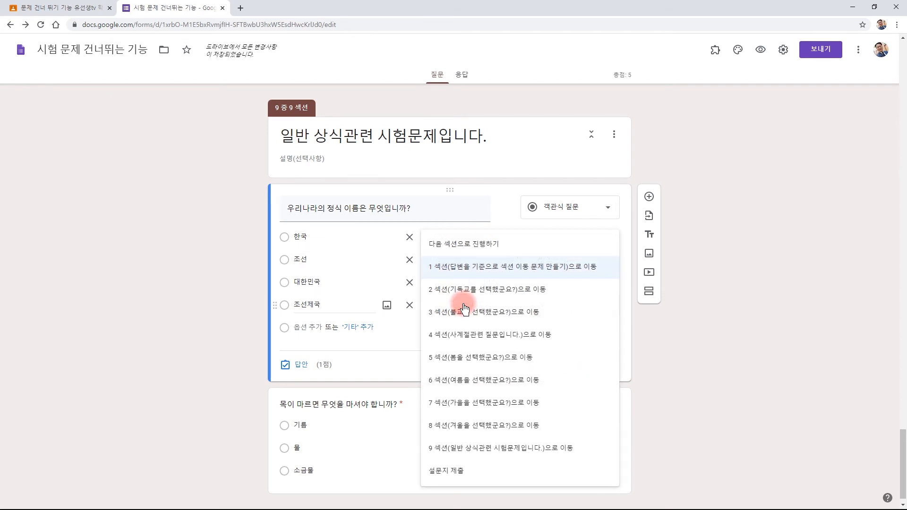
pyautogui.click(465, 339)
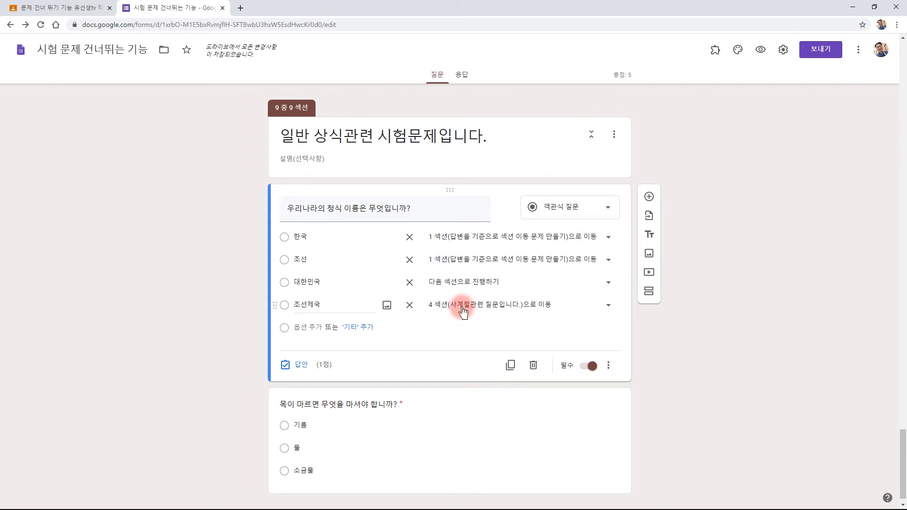
pyautogui.click(488, 304)
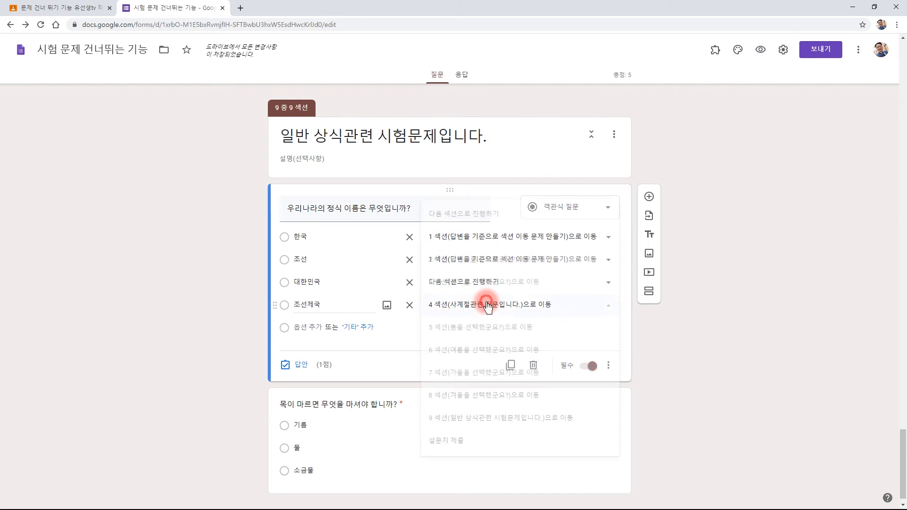
pyautogui.click(482, 237)
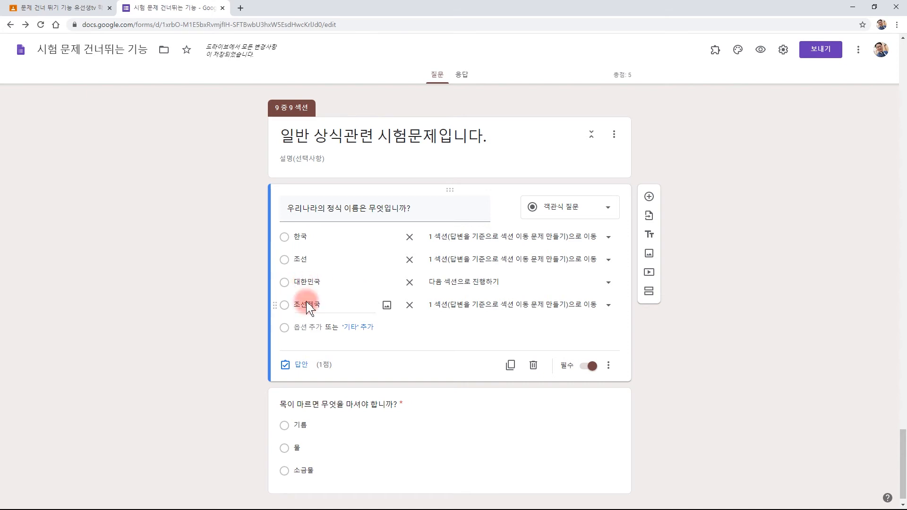
# - Mark 대한민국 as the correct answer to the official-name question and finish its answer key
pyautogui.click(299, 364)
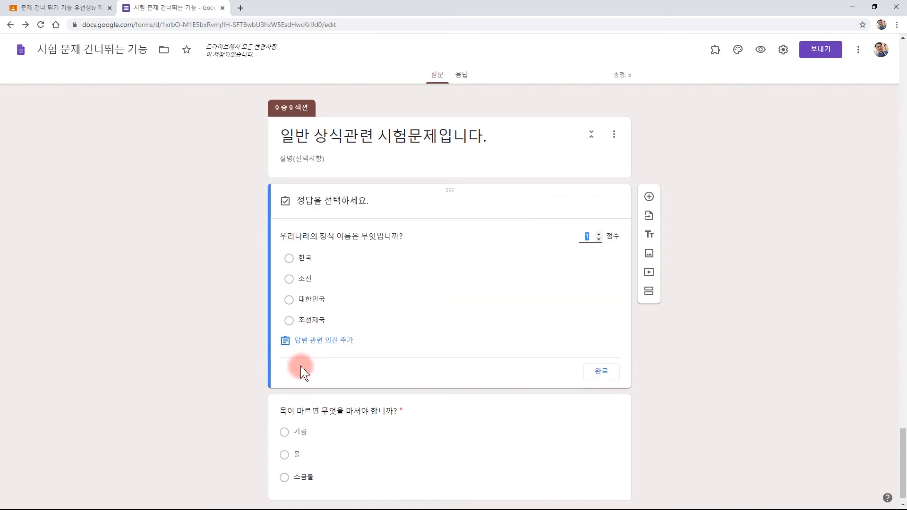
pyautogui.click(308, 306)
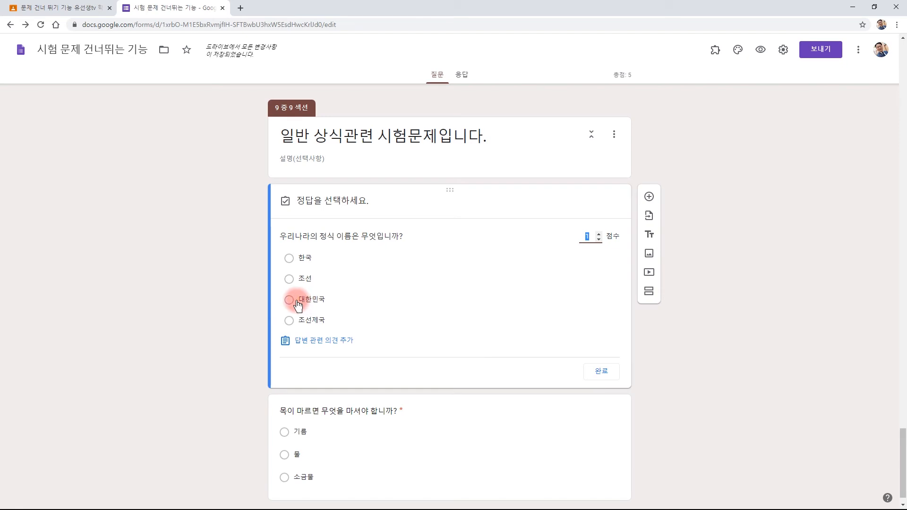
pyautogui.click(290, 300)
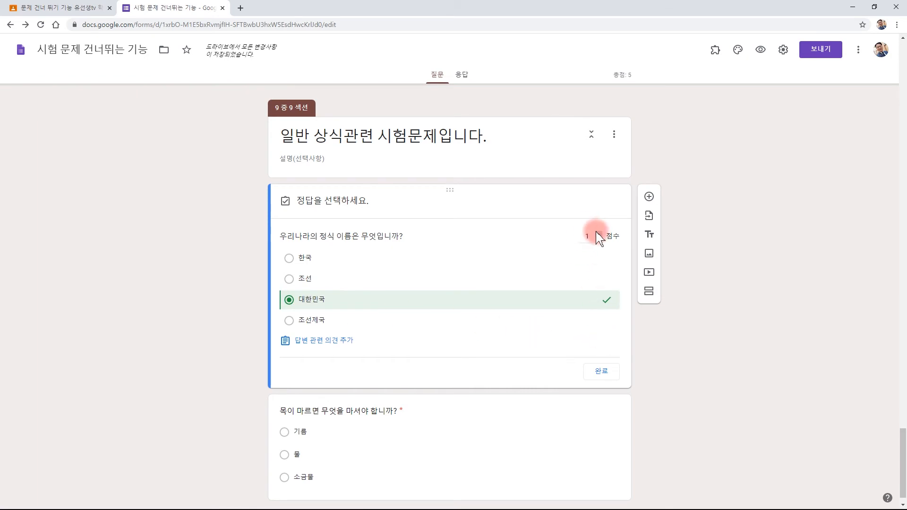
pyautogui.click(602, 373)
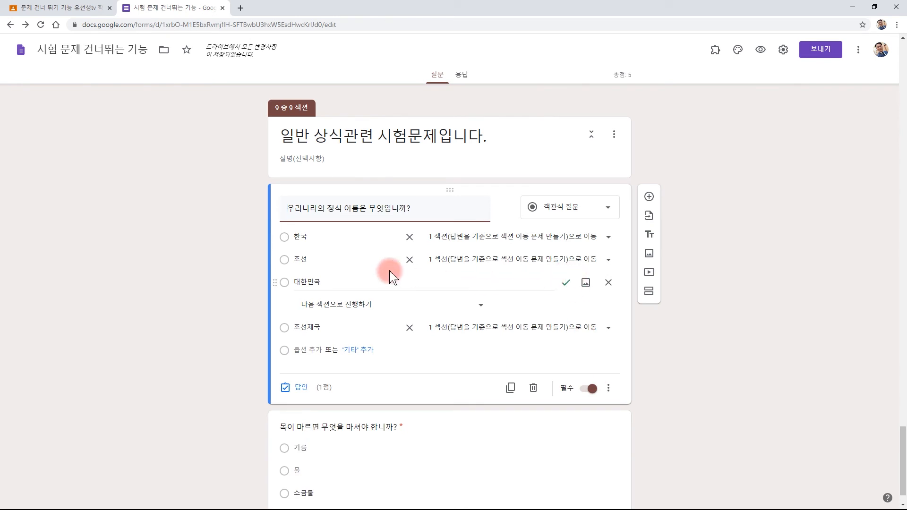
pyautogui.click(287, 207)
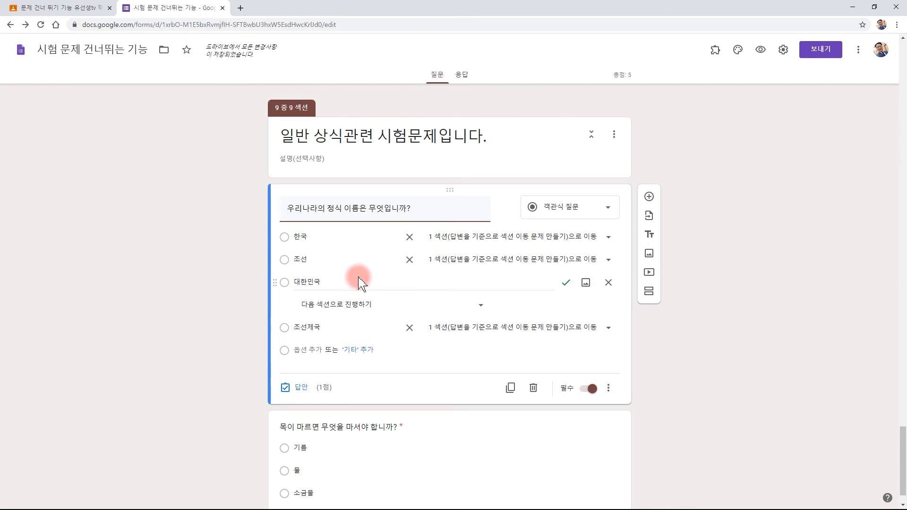
# - Mark 물 as the correct answer to 목이 마르면 무엇을 마셔야 합니까? and give the question 1 point
pyautogui.scroll(-1, 359, 282)
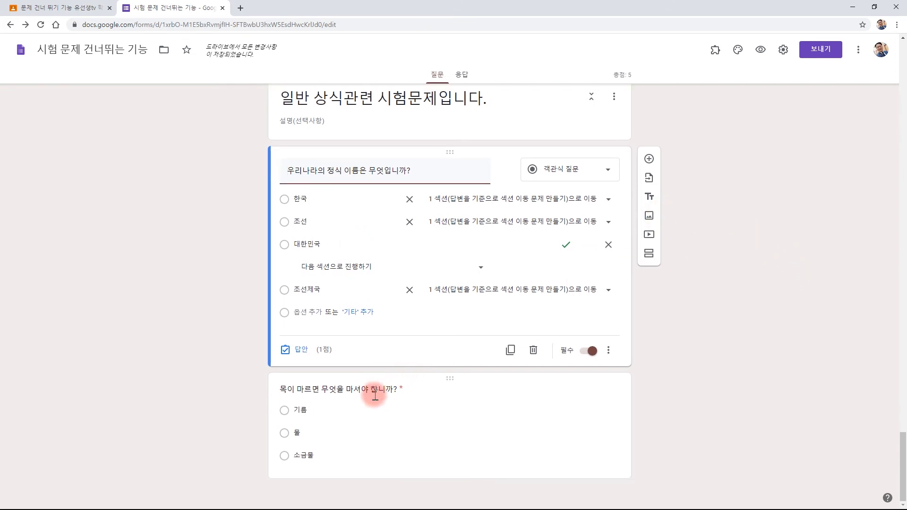
pyautogui.click(372, 428)
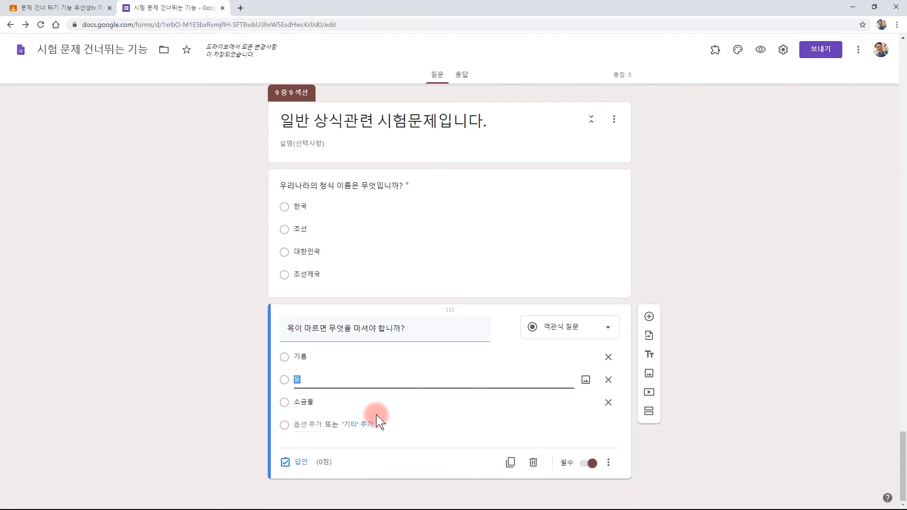
pyautogui.click(301, 462)
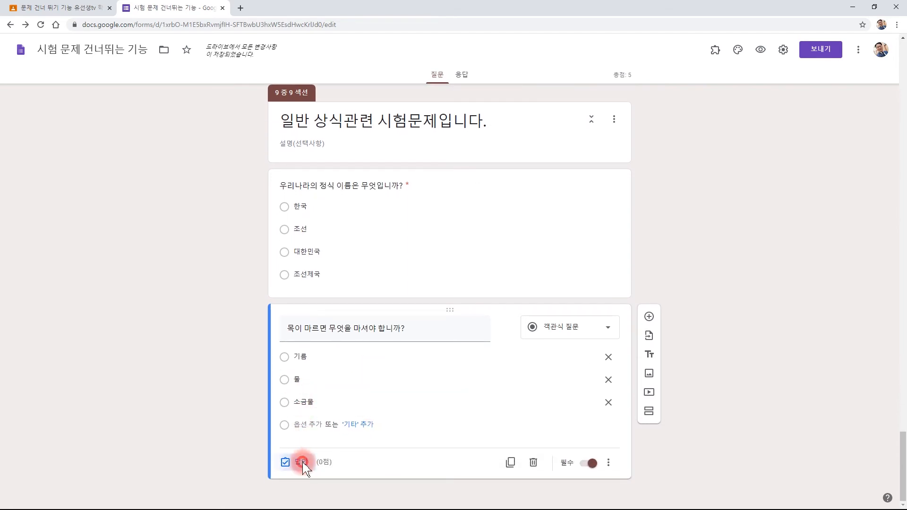
pyautogui.click(291, 400)
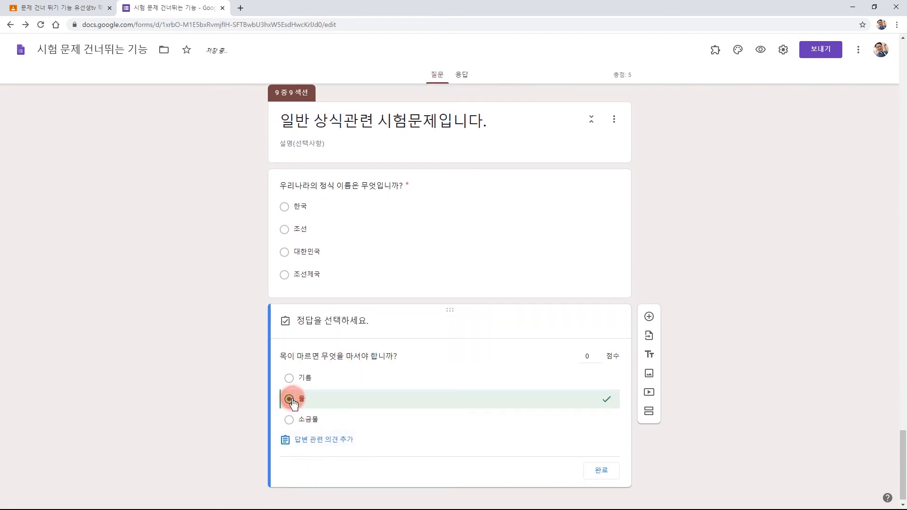
pyautogui.click(599, 356)
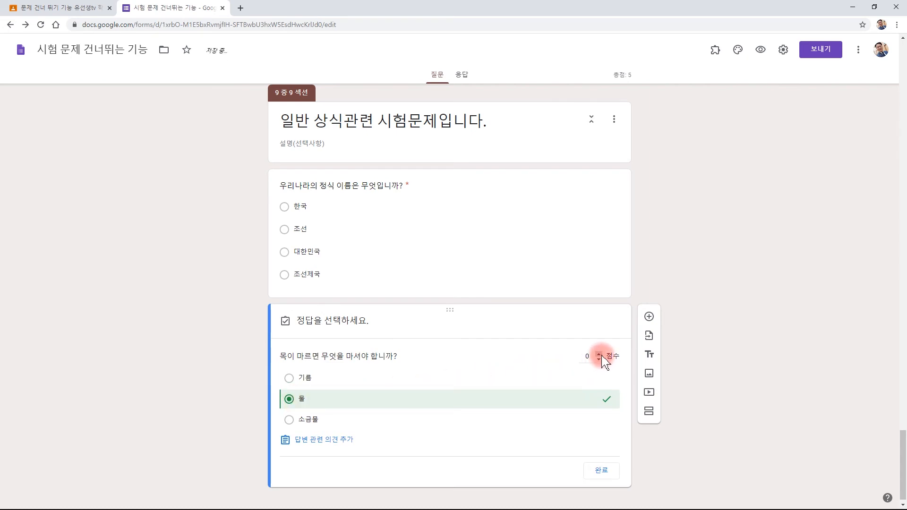
pyautogui.click(600, 470)
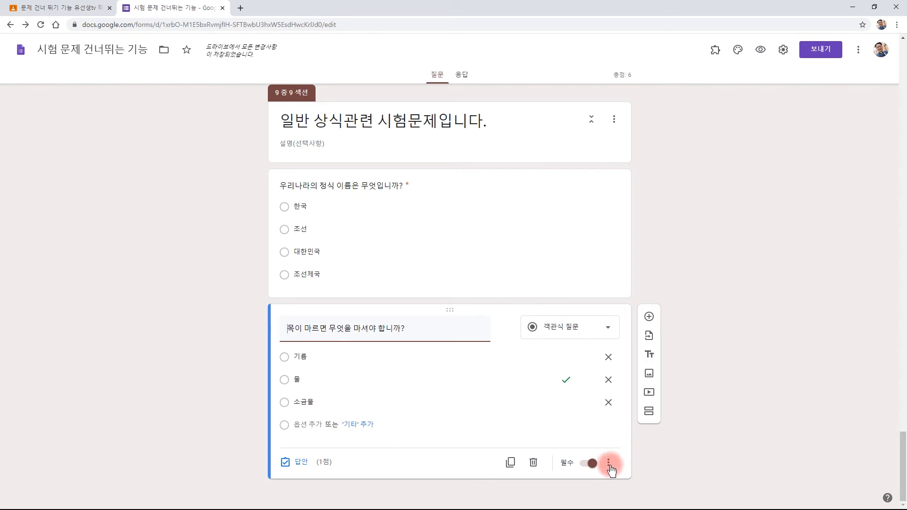
# - Enable answer-based section routing for 목이 마르면 무엇을 마셔야 합니까? and send the answer 기름 to section 1
pyautogui.click(609, 465)
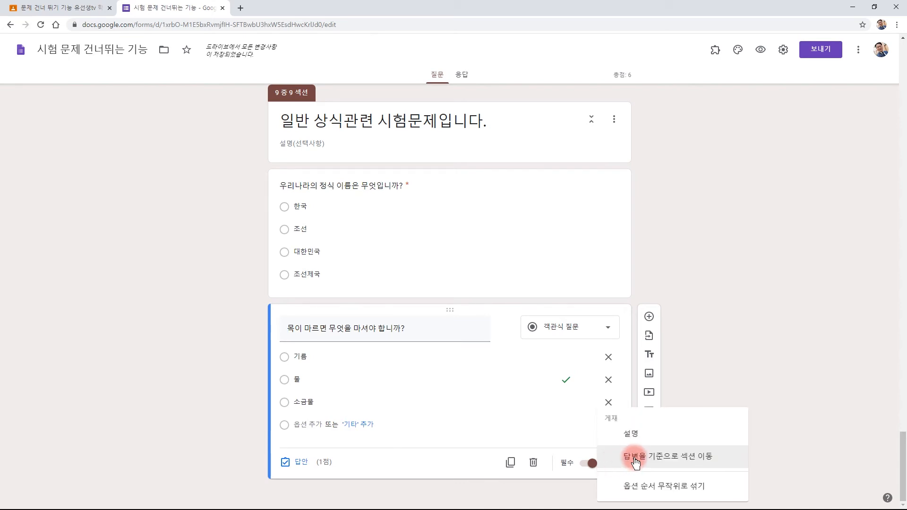
pyautogui.click(679, 463)
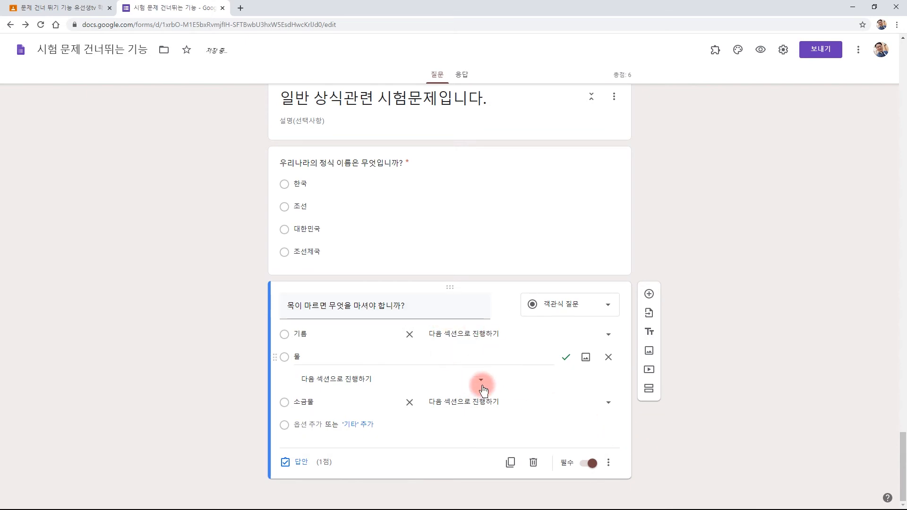
pyautogui.click(468, 344)
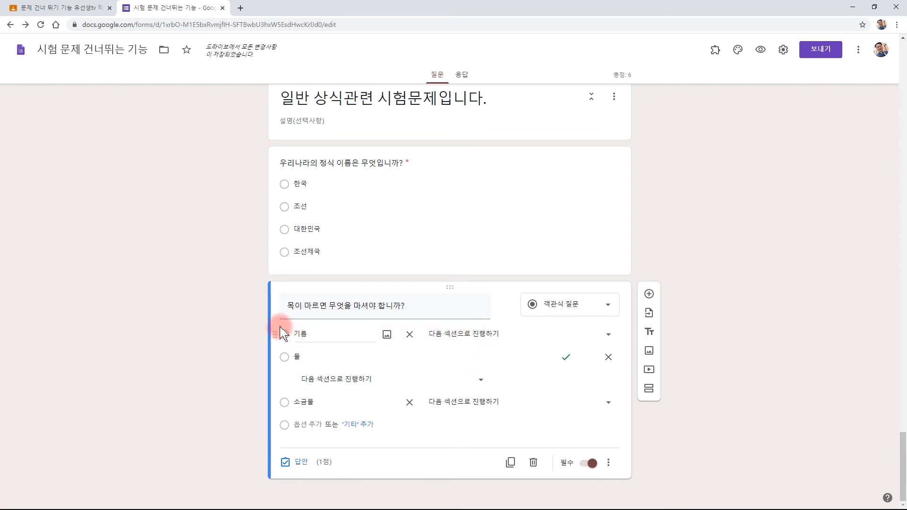
pyautogui.click(299, 319)
pyautogui.click(326, 332)
pyautogui.click(480, 336)
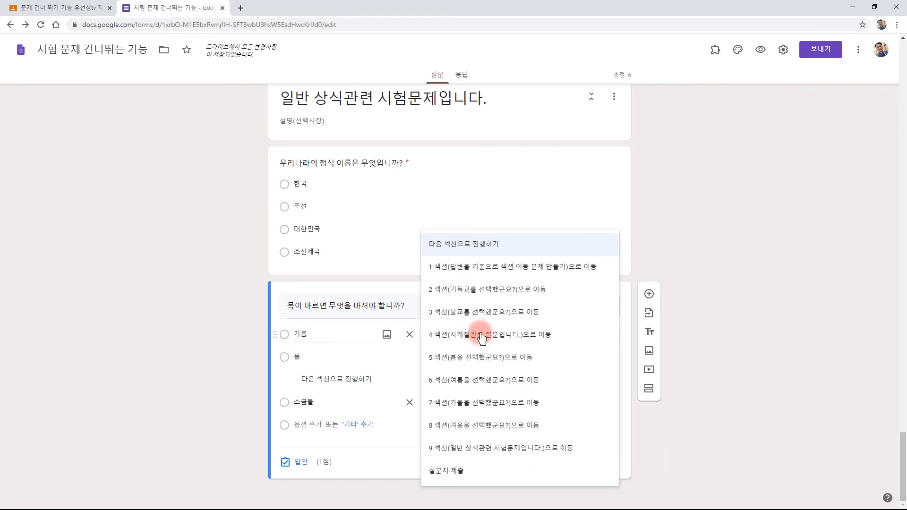
pyautogui.click(514, 267)
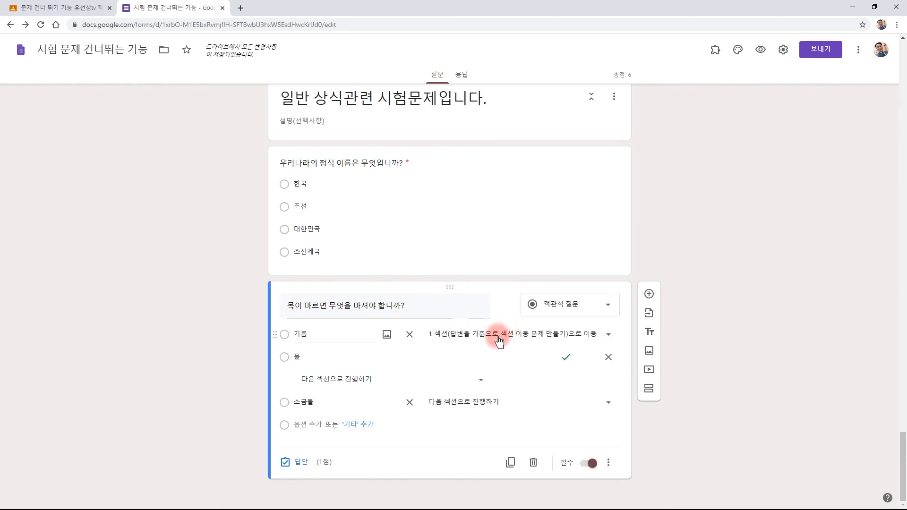
# - Route the wrong answer 소금물 in the same question to section 1 (답변을 기준으로 섹션 이동 문제 만들기)
pyautogui.click(304, 402)
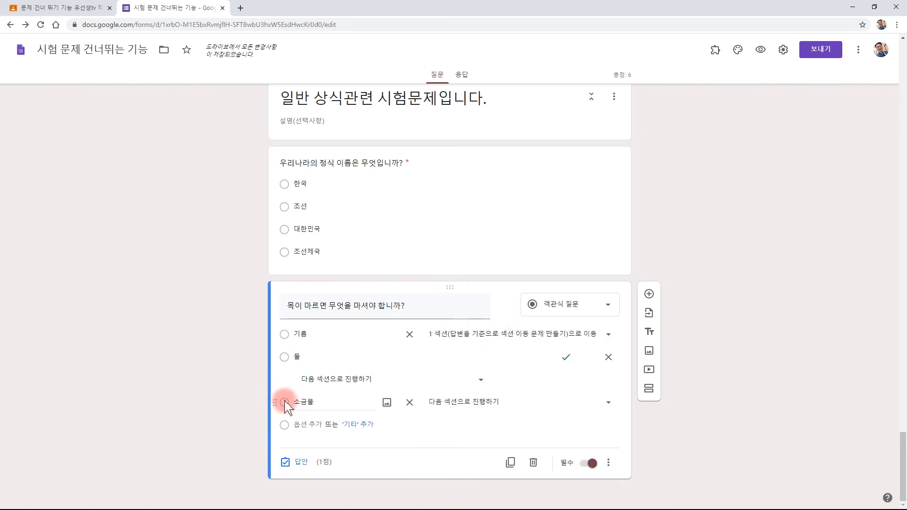
pyautogui.click(492, 404)
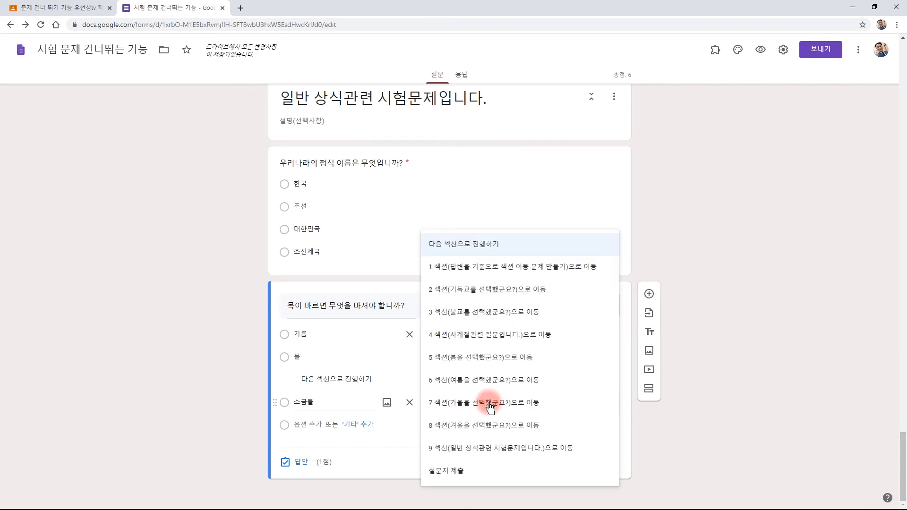
pyautogui.click(482, 279)
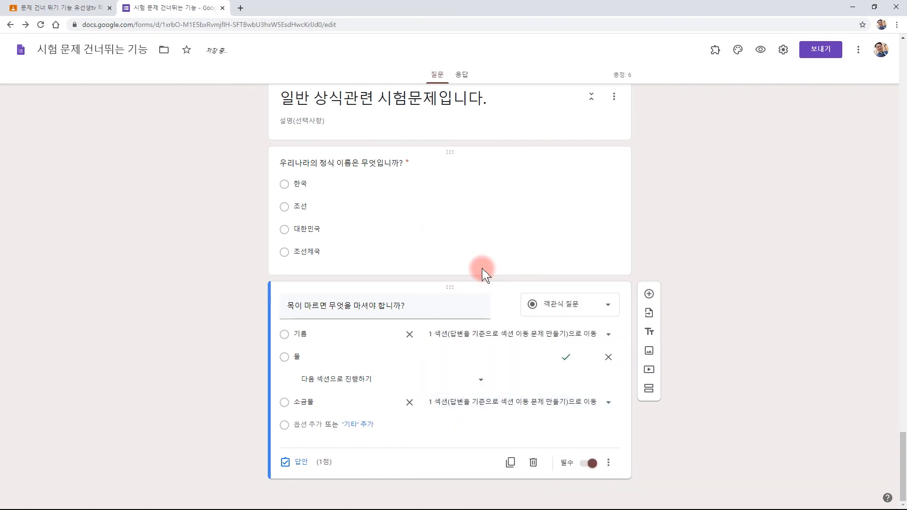
pyautogui.click(460, 372)
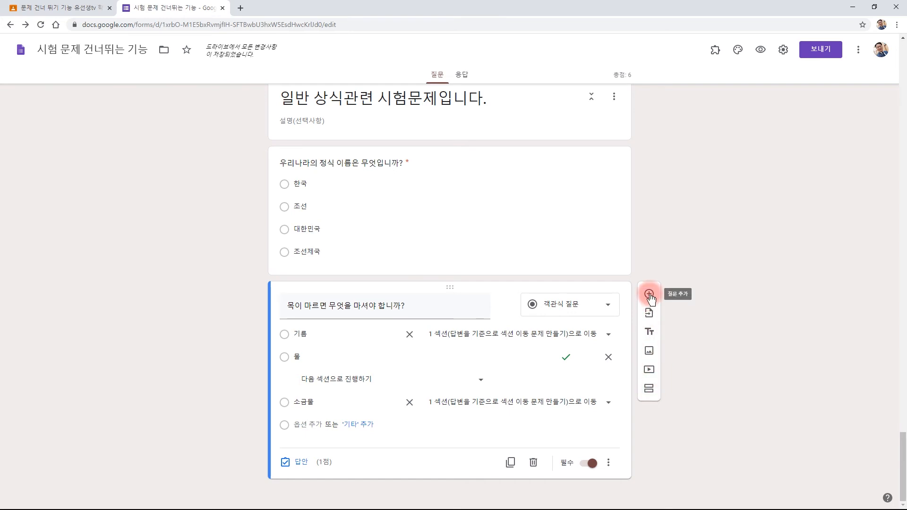
# - Add an empty section after section 9 and delete it again
pyautogui.click(649, 390)
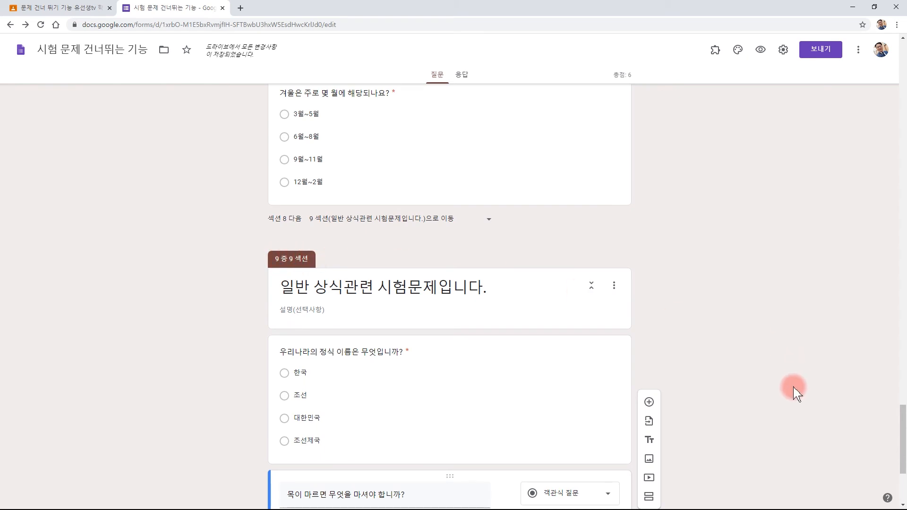
pyautogui.scroll(-4, 795, 388)
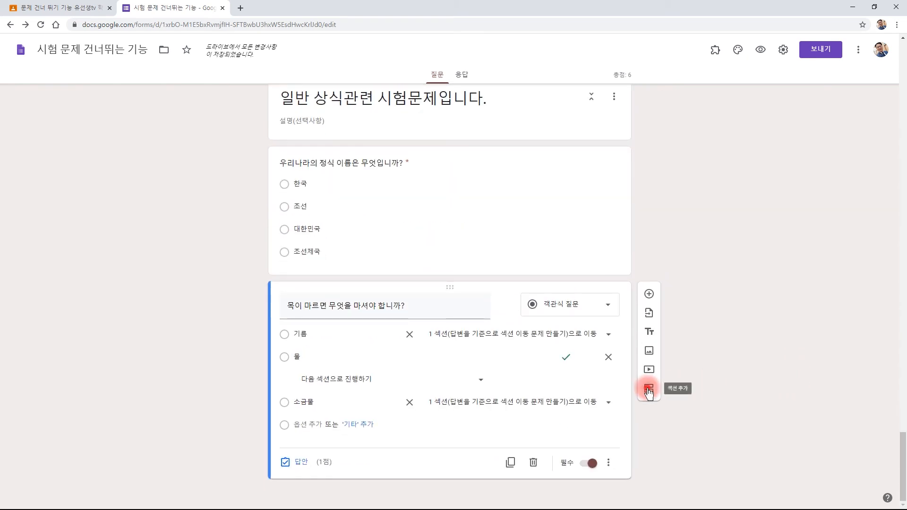
pyautogui.click(649, 389)
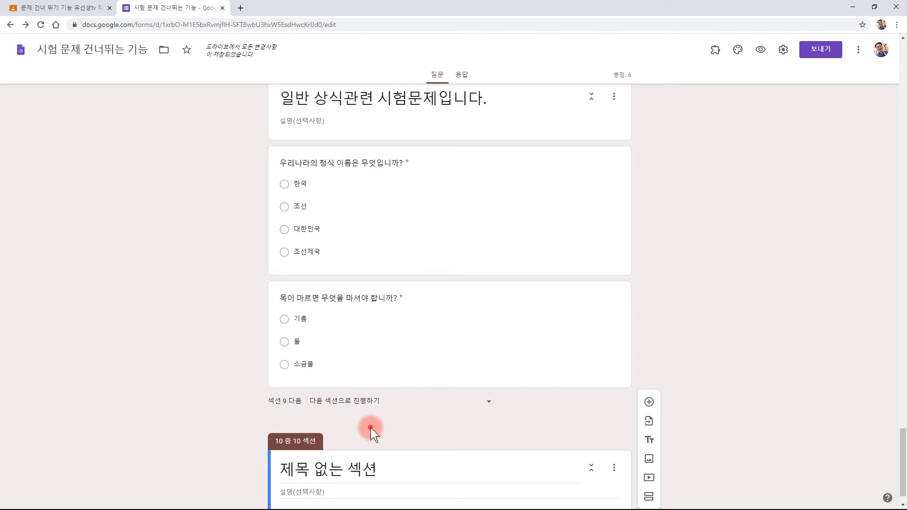
pyautogui.scroll(2, 371, 430)
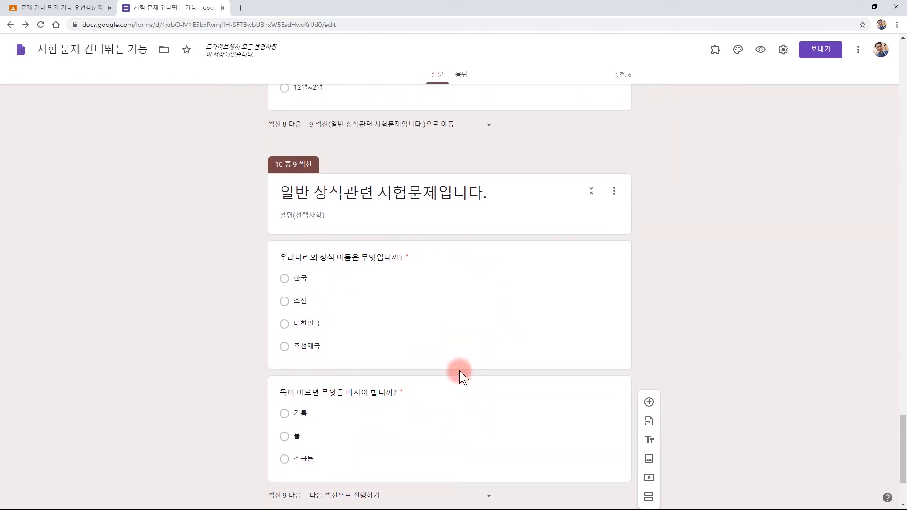
pyautogui.scroll(-3, 462, 375)
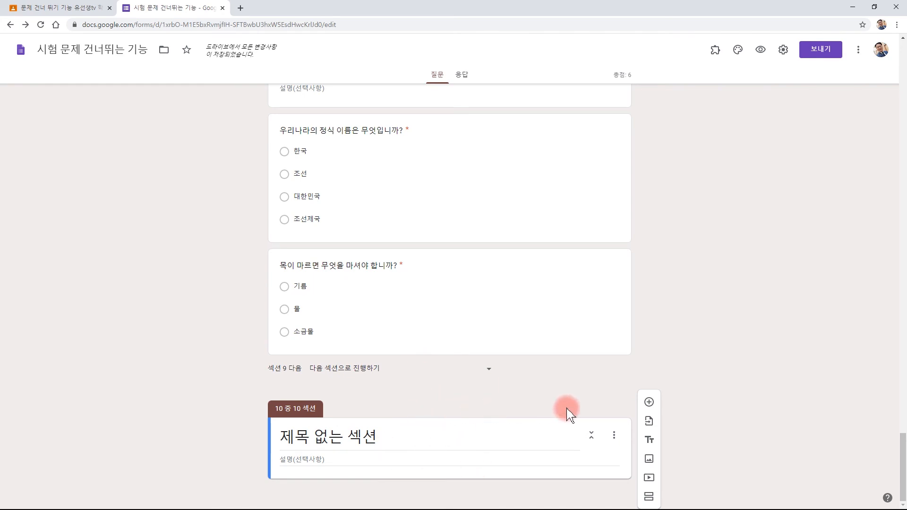
pyautogui.click(614, 438)
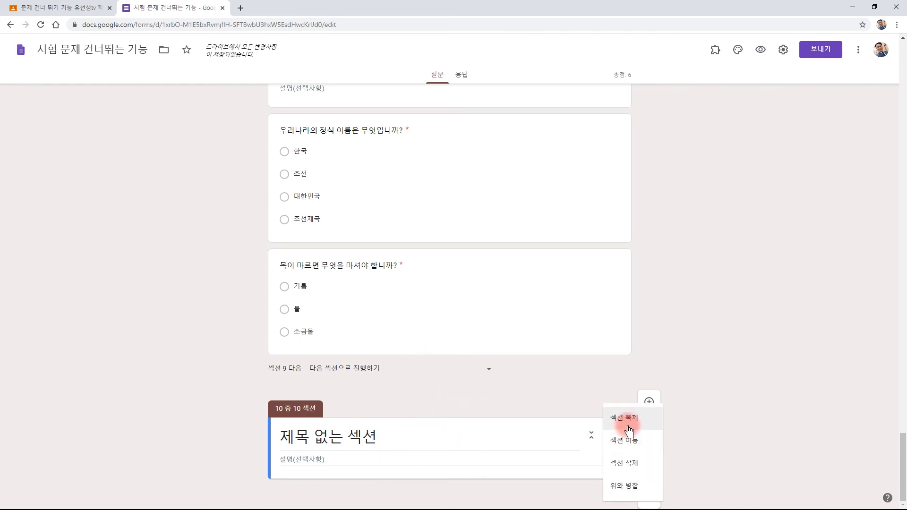
pyautogui.click(631, 465)
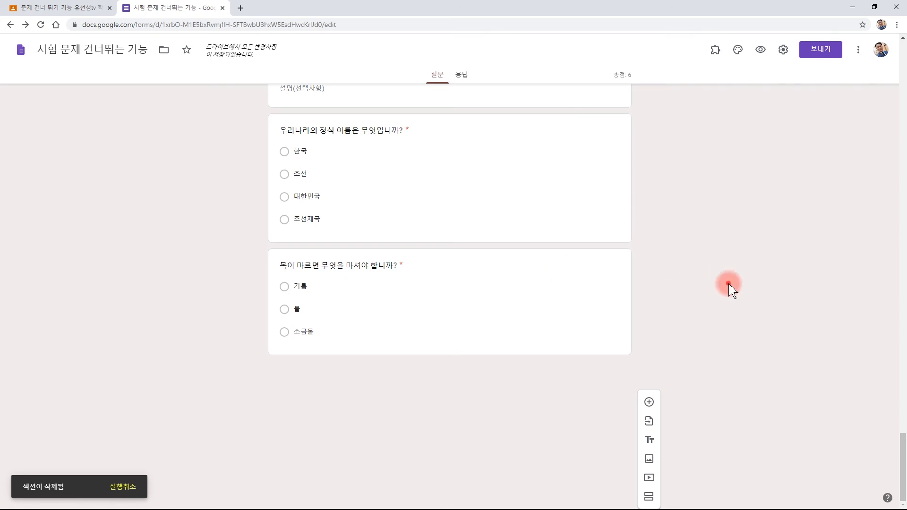
# - Preview the form and continue through it with 기독교, 네. 현재 교회에 다니고 있지만 가끔 나가고 있습니다. and 겨울 as answers
pyautogui.click(761, 50)
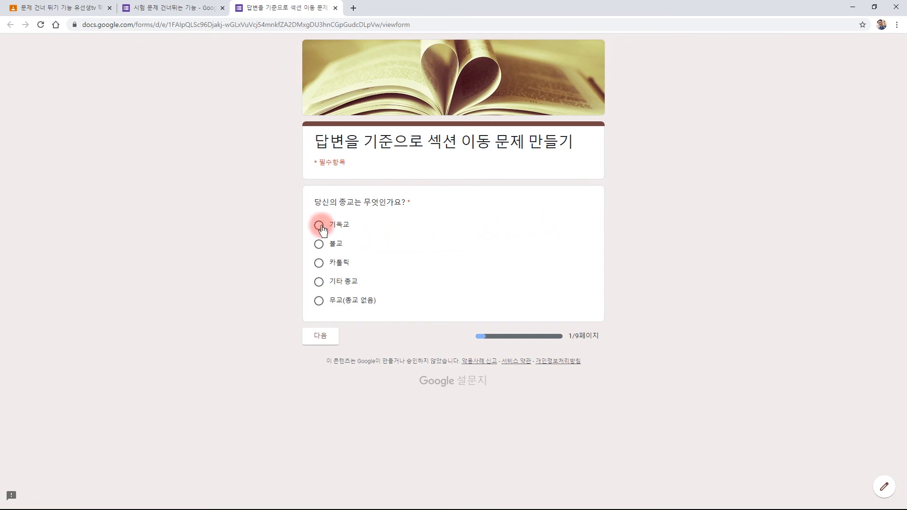
pyautogui.click(320, 336)
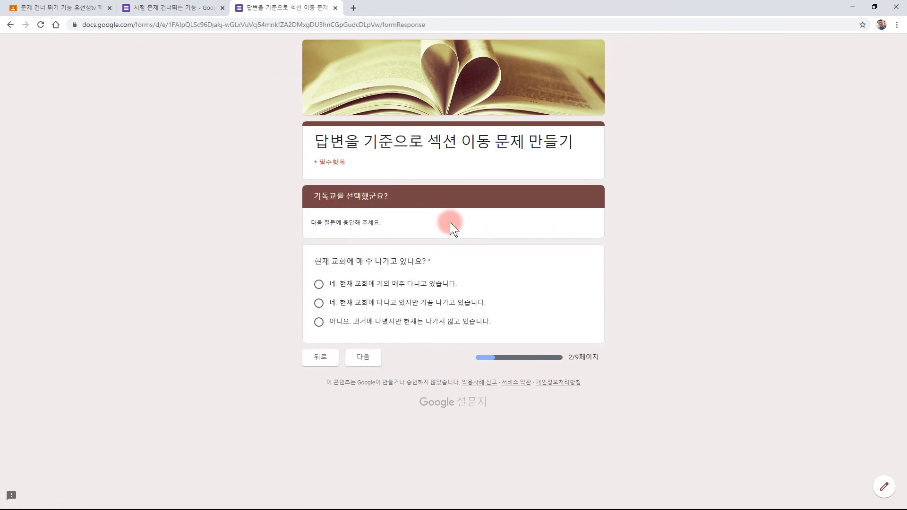
pyautogui.click(319, 303)
pyautogui.click(366, 357)
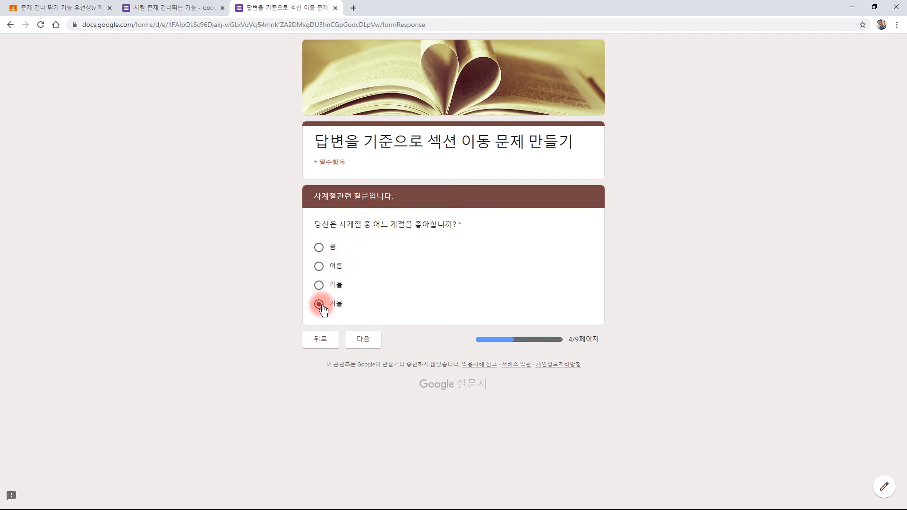
pyautogui.click(362, 340)
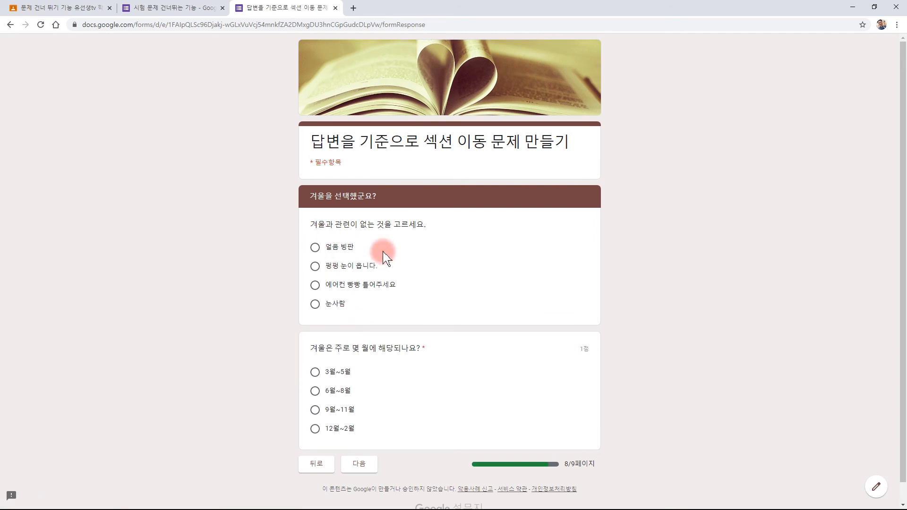
# - Answer the winter section with 펑펑 눈이 옵니다. and 6월~8월, and test section 9's routing with 대한민국 and the wrong answer 기름
pyautogui.click(350, 266)
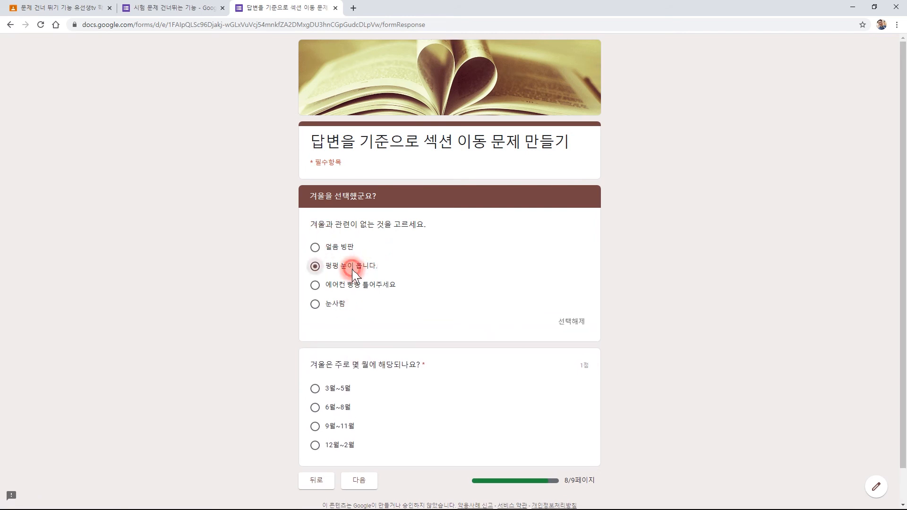
pyautogui.click(338, 409)
pyautogui.scroll(-1, 385, 421)
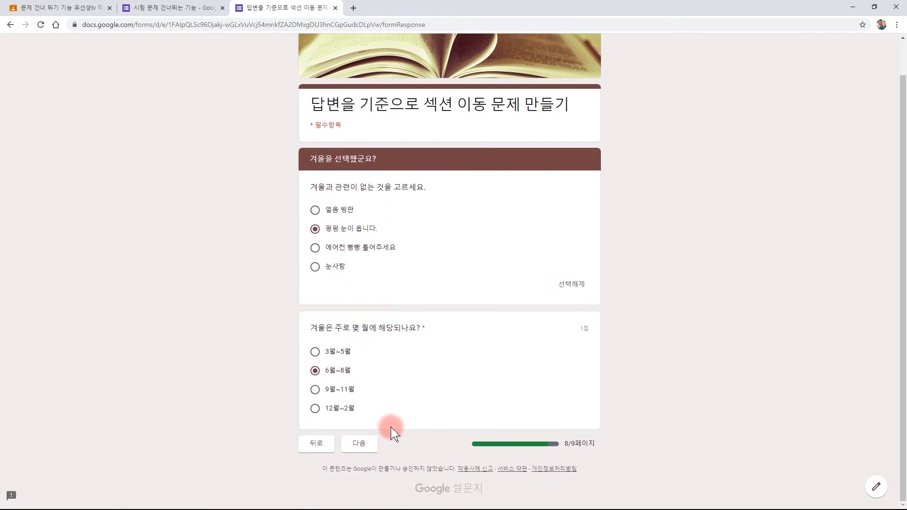
pyautogui.click(360, 445)
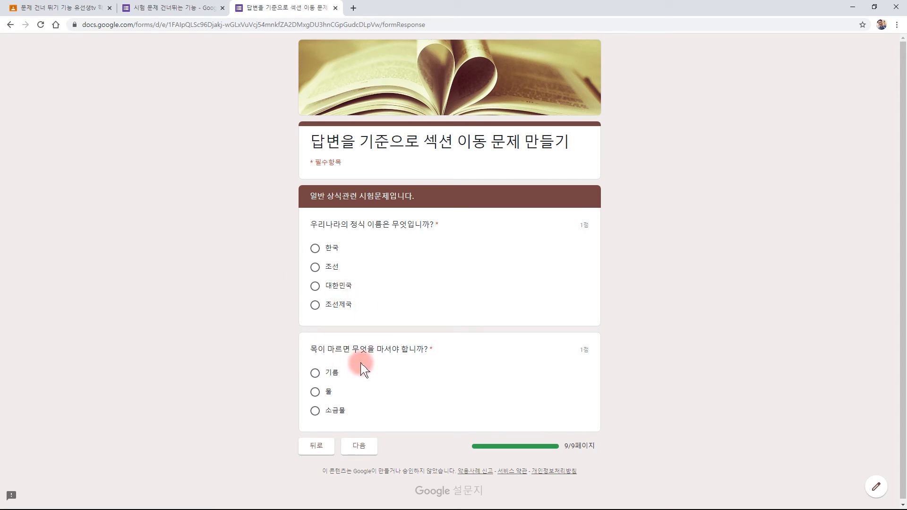
pyautogui.click(315, 286)
pyautogui.click(358, 449)
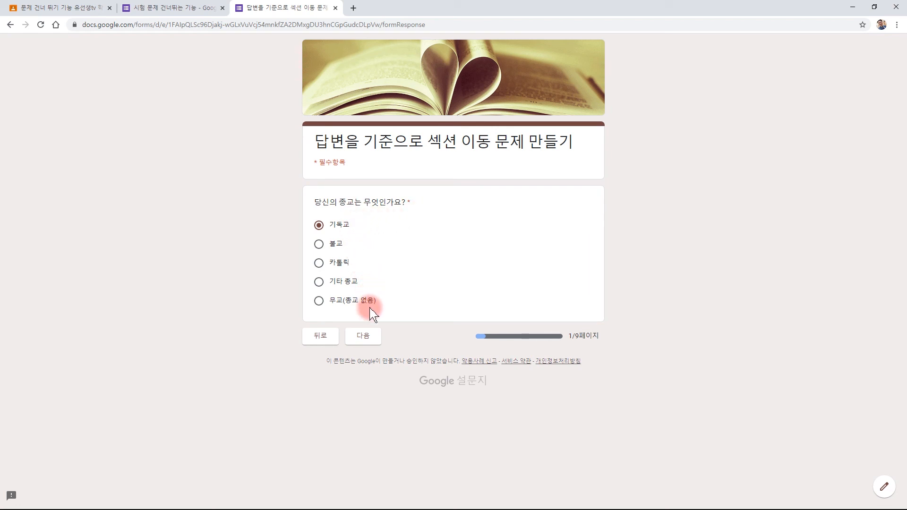
# - Go through the prefilled pages from section 1 to section 9, and continue past section 9 with 기름 still chosen
pyautogui.click(361, 336)
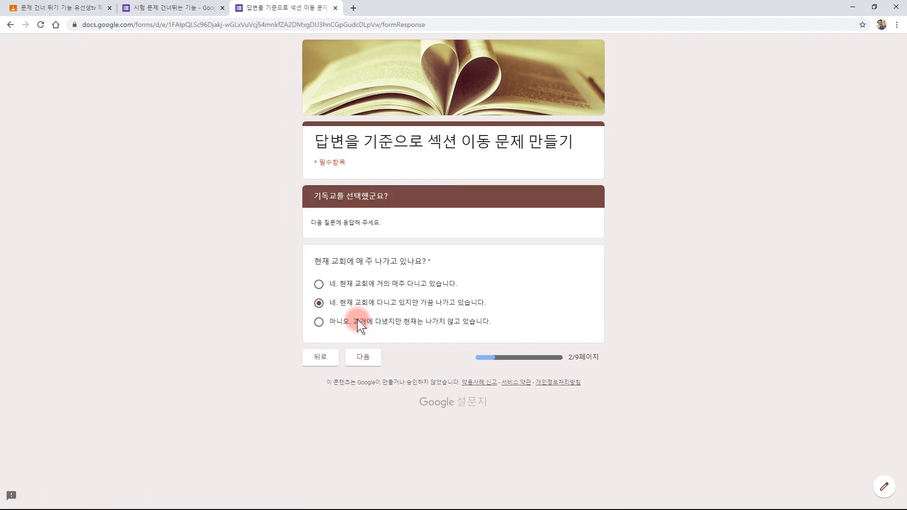
pyautogui.click(363, 357)
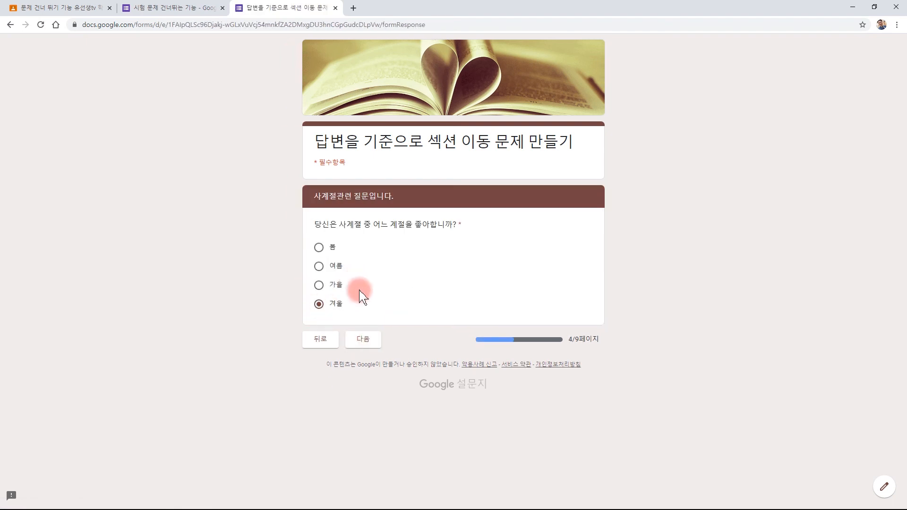
pyautogui.click(363, 339)
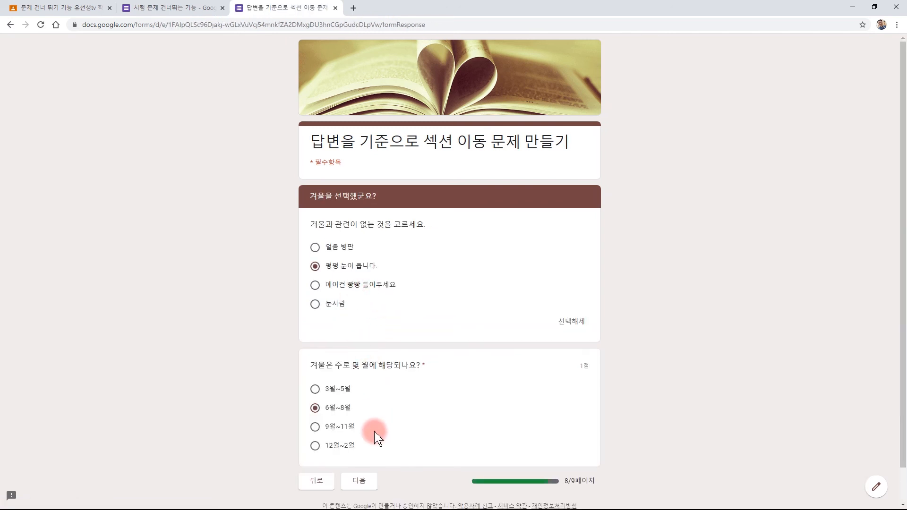
pyautogui.scroll(-1, 374, 431)
pyautogui.click(362, 444)
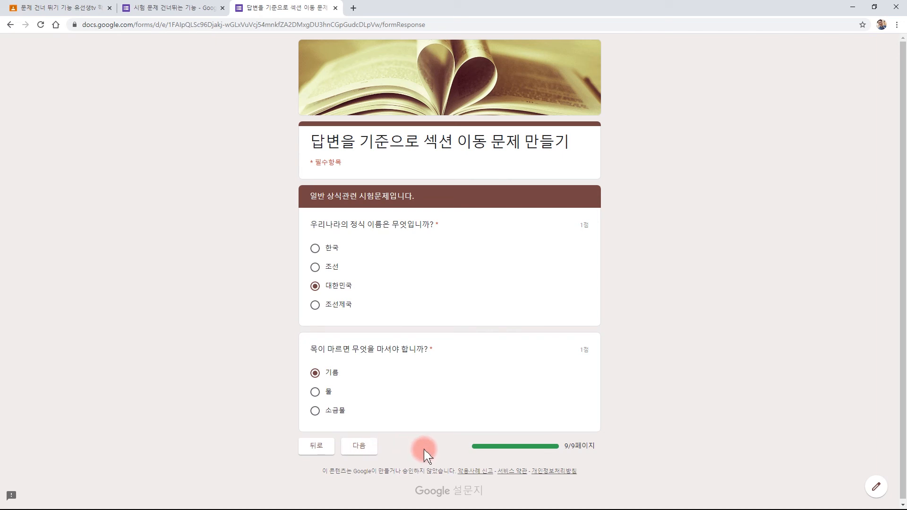
pyautogui.click(360, 450)
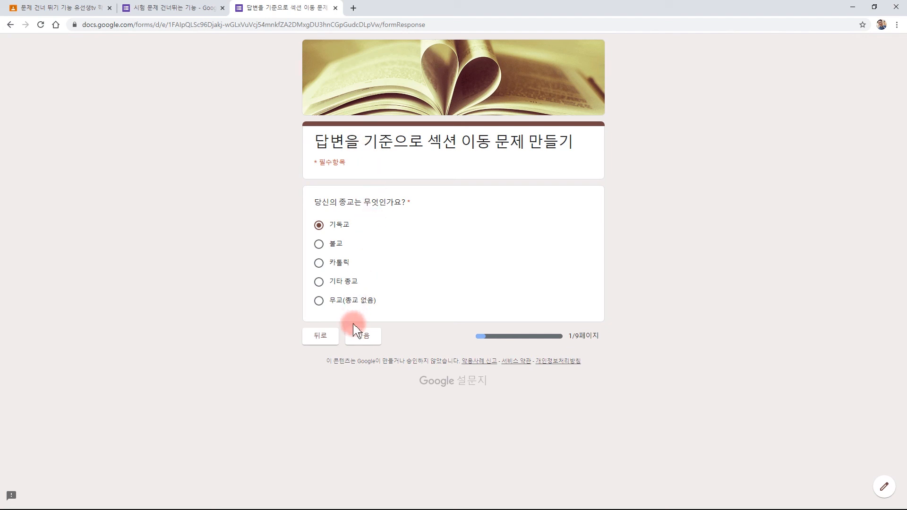
# - Advance once more from the religion question to section 9, keeping all the answers already chosen
pyautogui.click(362, 338)
pyautogui.click(366, 359)
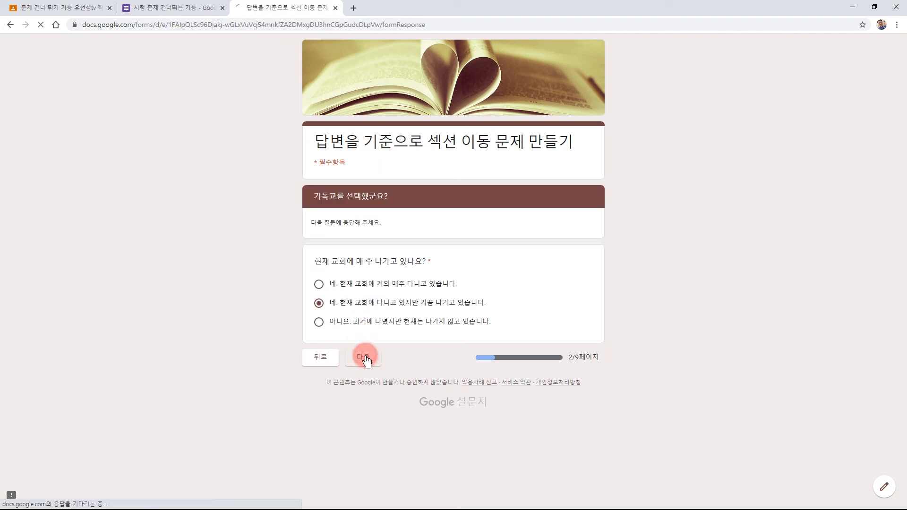
pyautogui.click(366, 339)
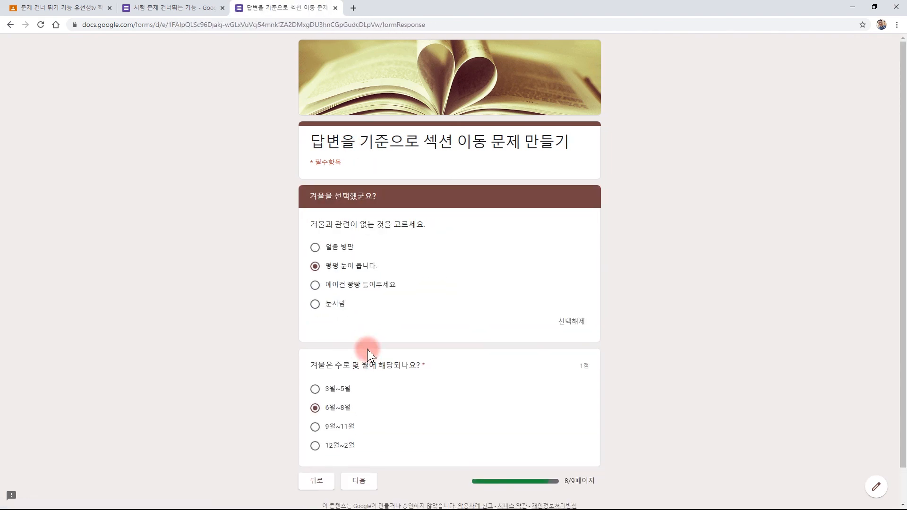
pyautogui.click(360, 481)
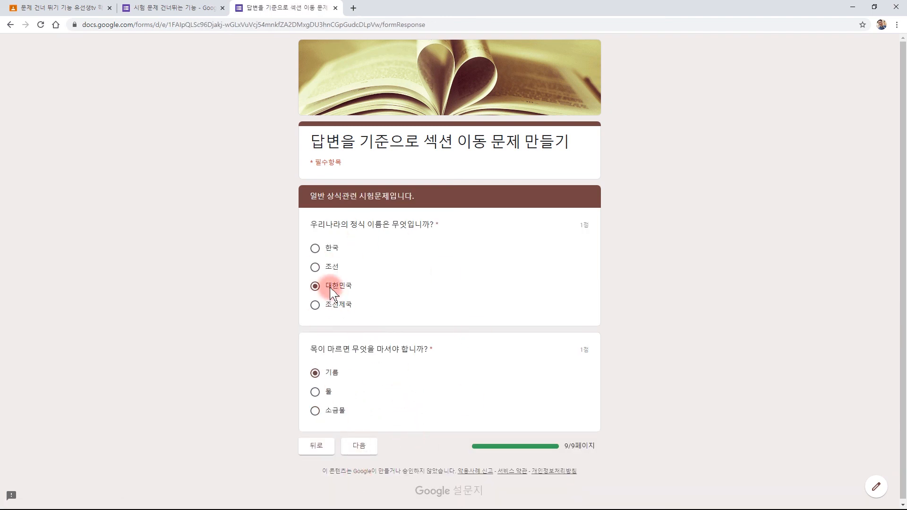
# - Change the answer to 목이 마르면 무엇을 마셔야 합니까? to 물, proceed to submission, and close the form preview
pyautogui.click(330, 392)
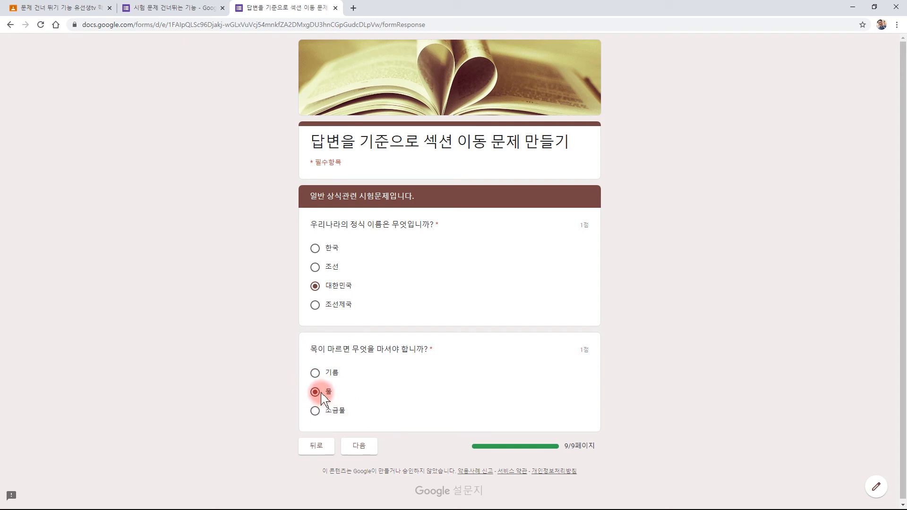
pyautogui.click(360, 446)
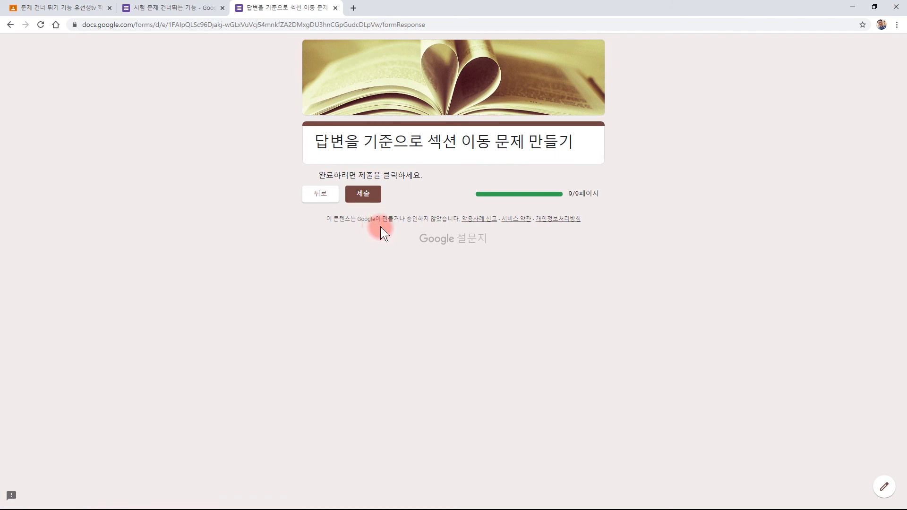
pyautogui.click(364, 198)
pyautogui.click(362, 196)
pyautogui.click(336, 8)
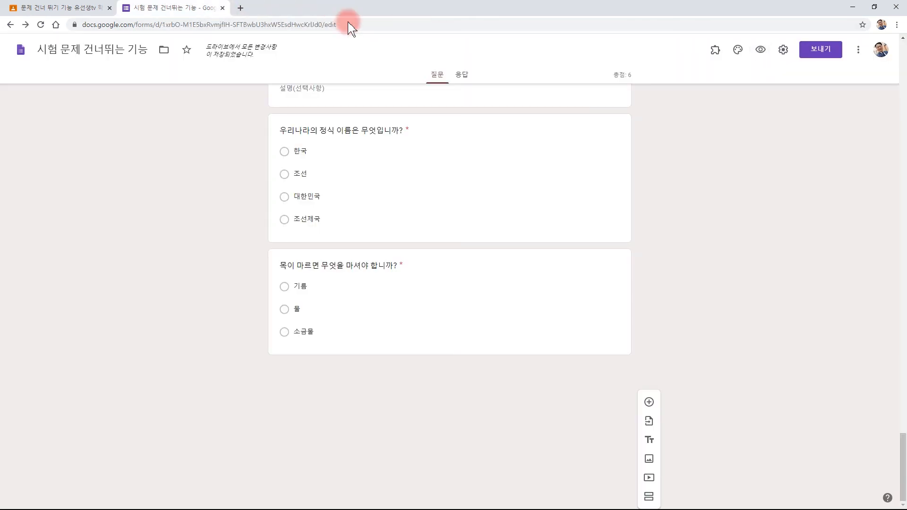
# - Return to section 1, open the question 당신의 종교는 무엇인가요? for editing, and check its 답변을 기준으로 섹션 이동 option
pyautogui.scroll(15, 675, 214)
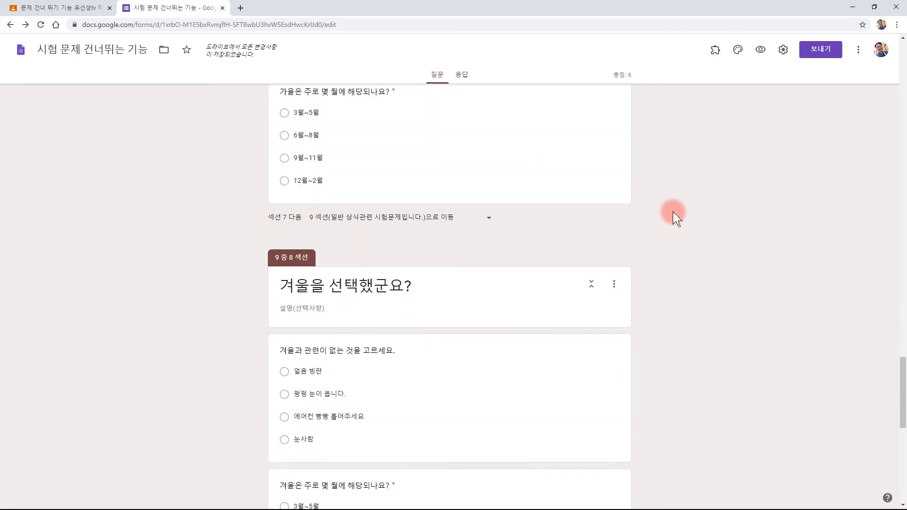
pyautogui.scroll(12, 690, 266)
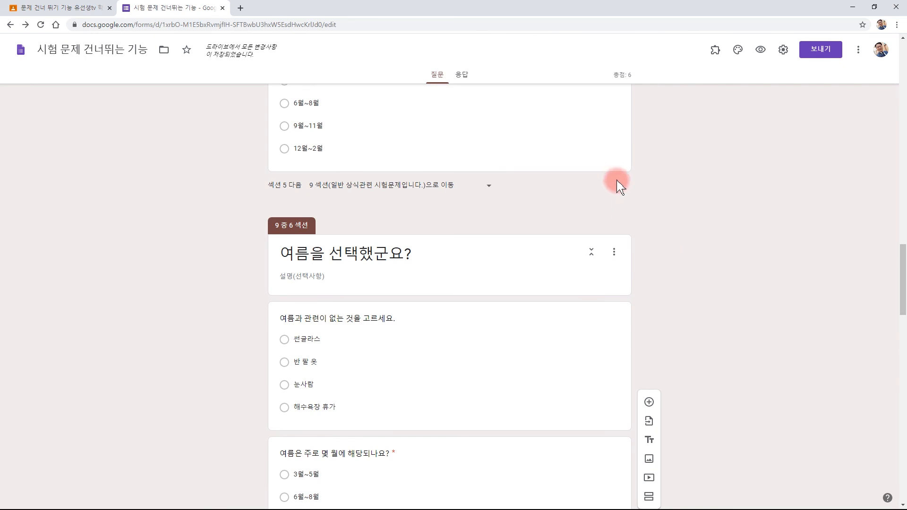
pyautogui.scroll(12, 715, 211)
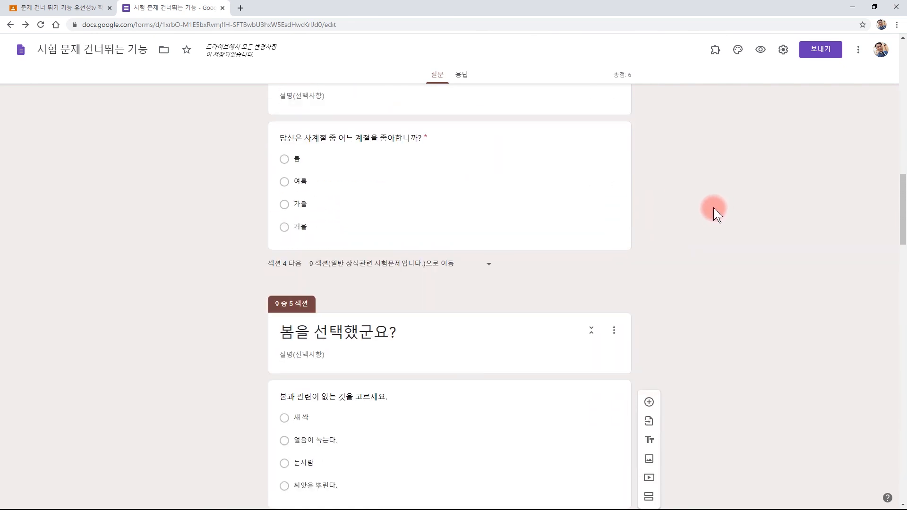
pyautogui.scroll(5, 716, 212)
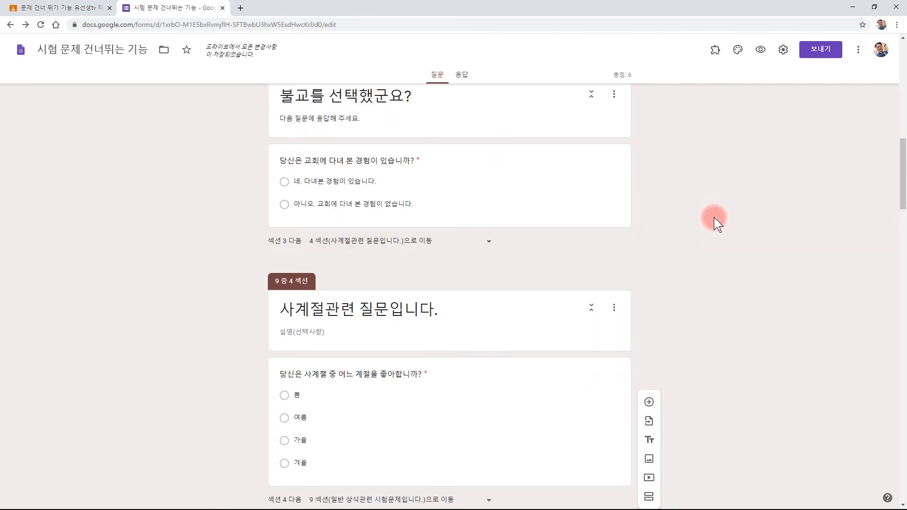
pyautogui.scroll(14, 716, 227)
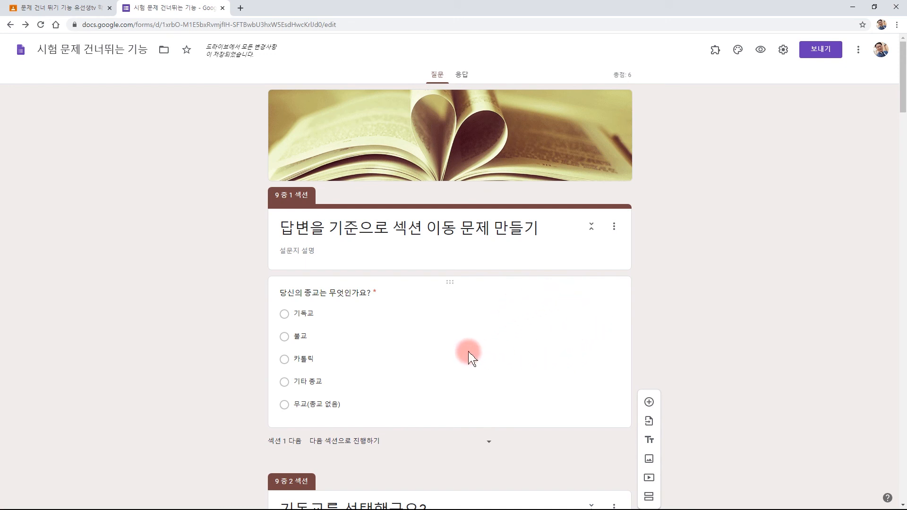
pyautogui.click(416, 336)
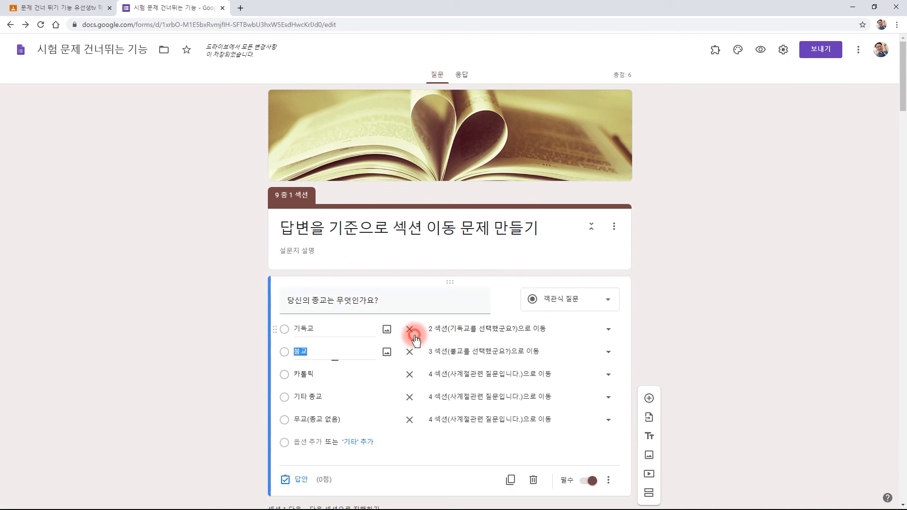
pyautogui.scroll(-1, 485, 321)
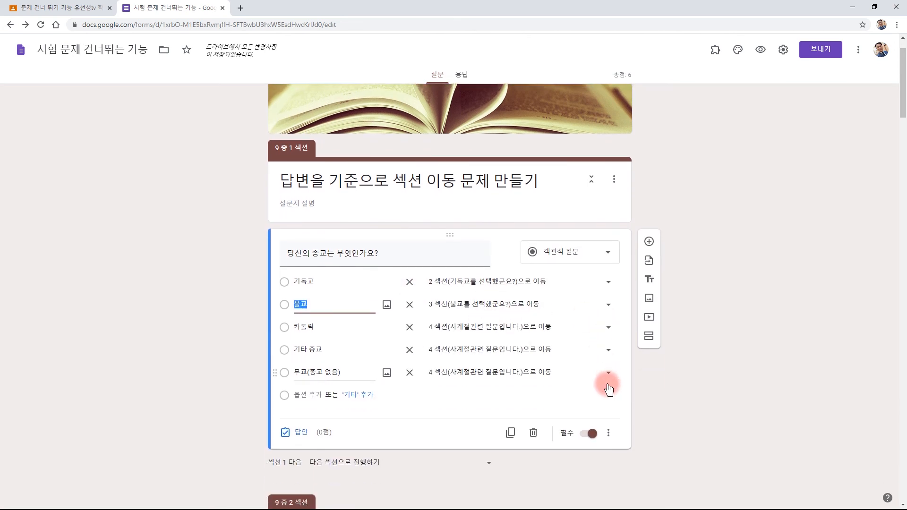
pyautogui.click(609, 435)
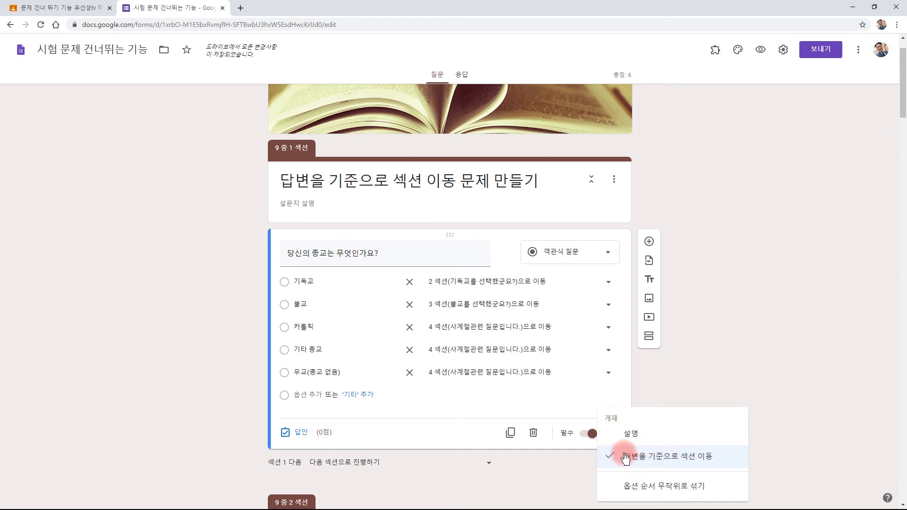
pyautogui.click(679, 388)
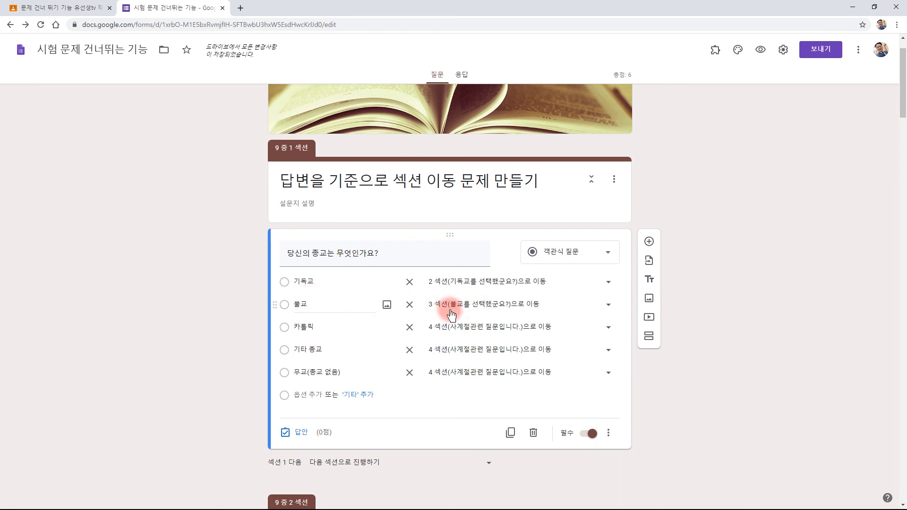
# - Review the questions in sections 2 to 4, and inspect the destination sections available for the 불교 answer in section 1
pyautogui.scroll(-3, 453, 319)
pyautogui.scroll(-3, 359, 383)
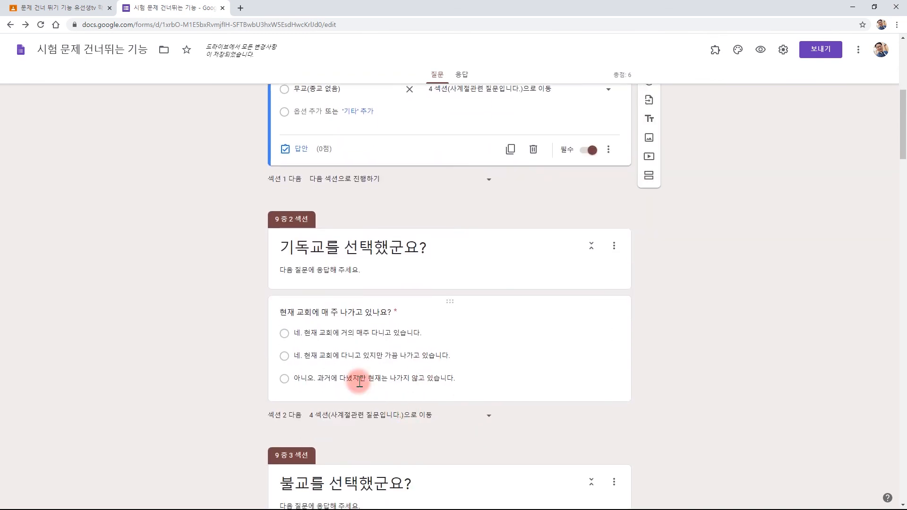
pyautogui.scroll(-5, 430, 347)
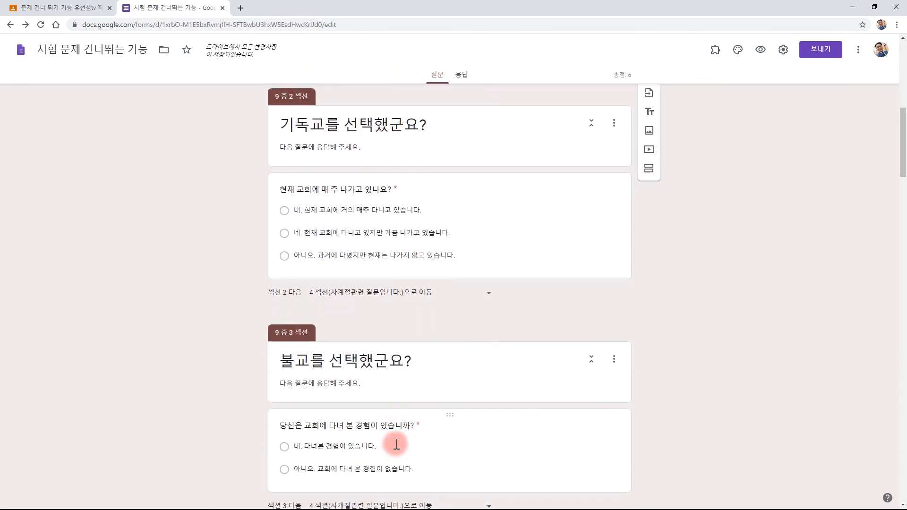
pyautogui.scroll(-3, 425, 402)
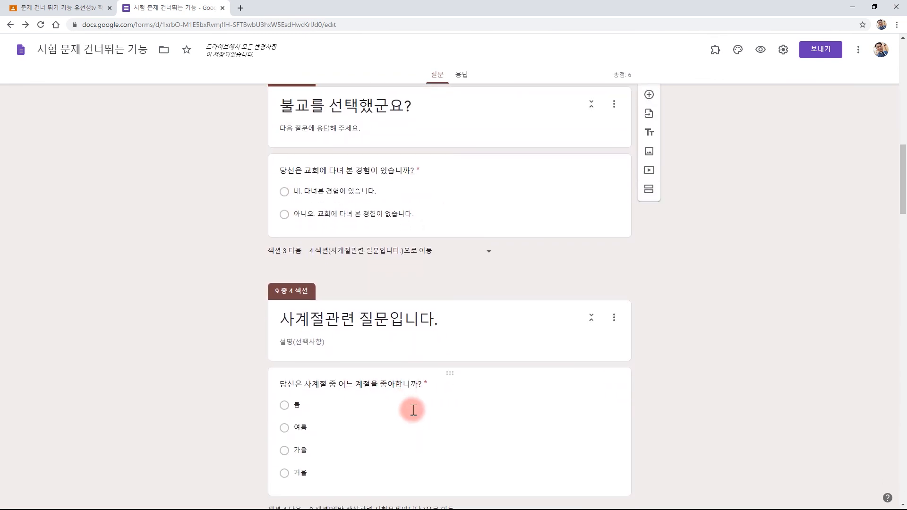
pyautogui.scroll(14, 411, 407)
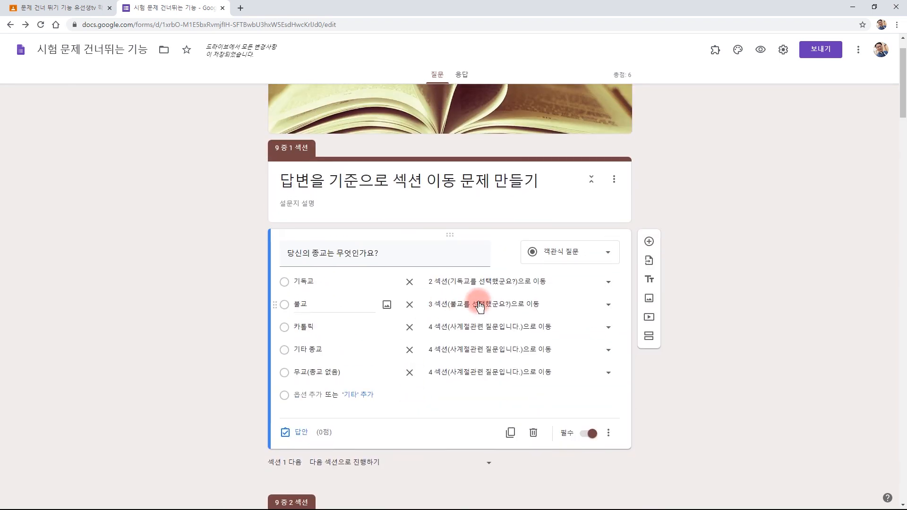
pyautogui.click(476, 303)
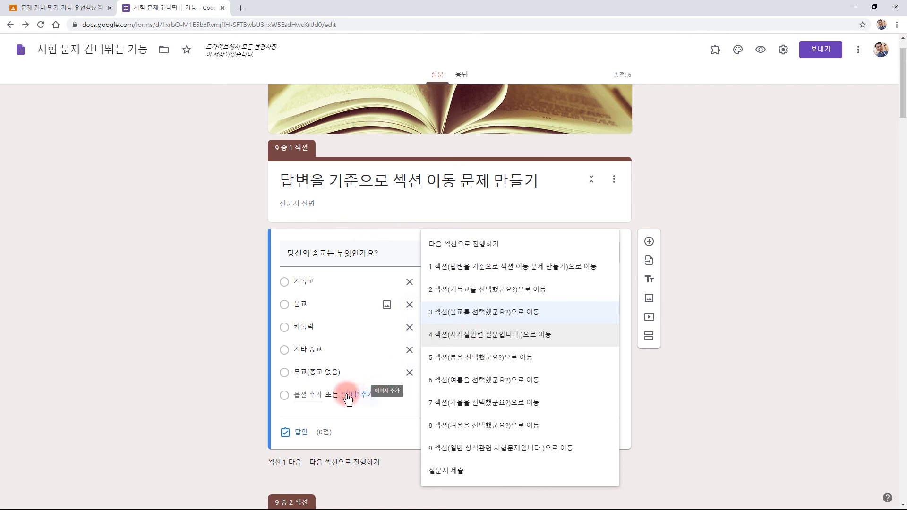
pyautogui.click(740, 368)
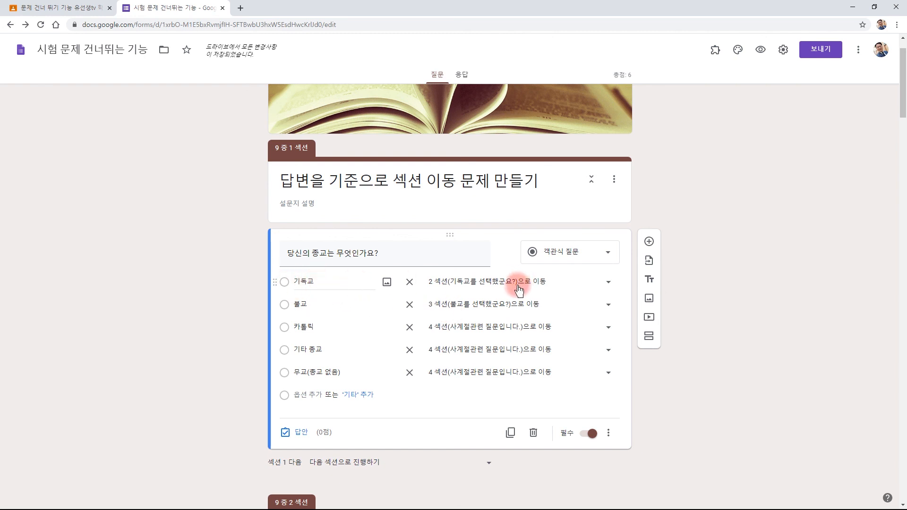
# - Examine the religion question's additional options and how section 1 leads into section 2
pyautogui.click(609, 433)
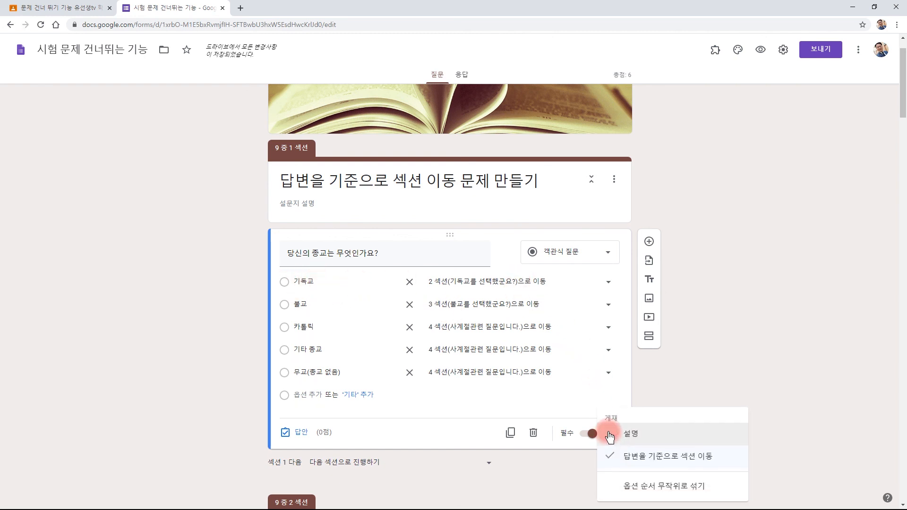
pyautogui.click(671, 385)
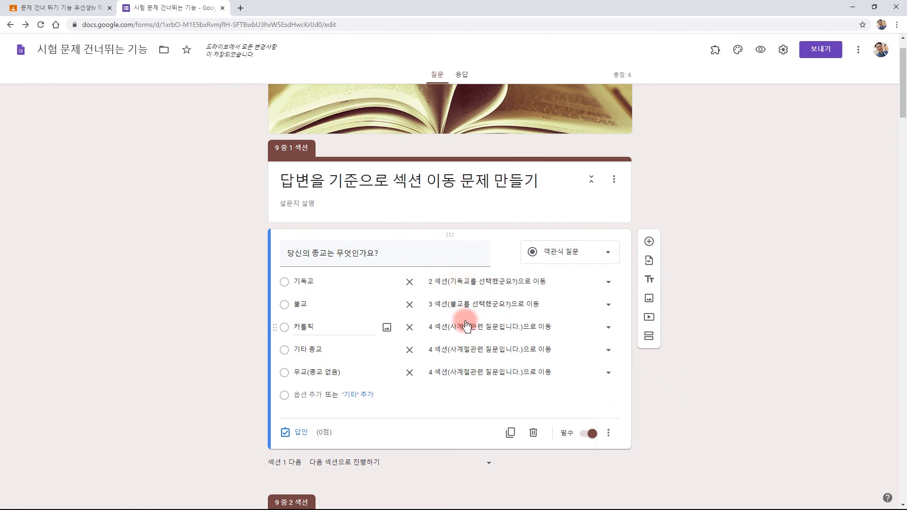
pyautogui.scroll(-1, 466, 325)
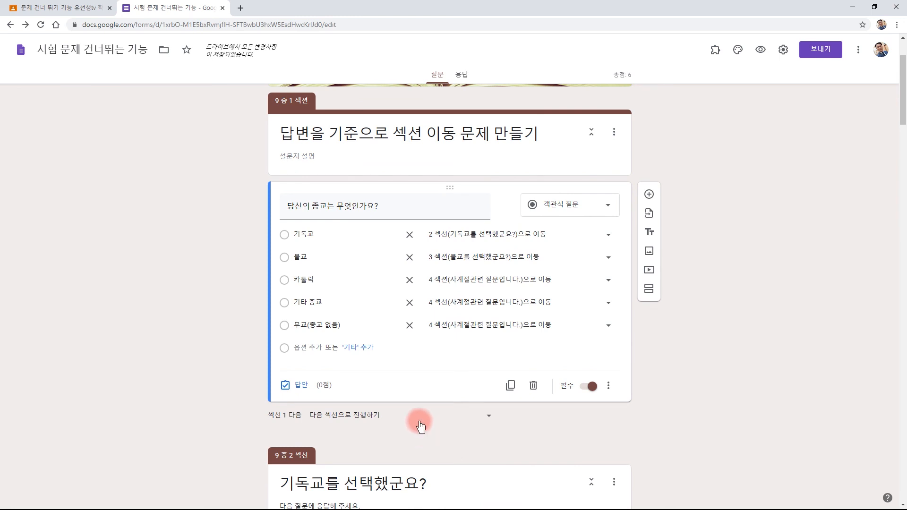
pyautogui.scroll(-3, 449, 326)
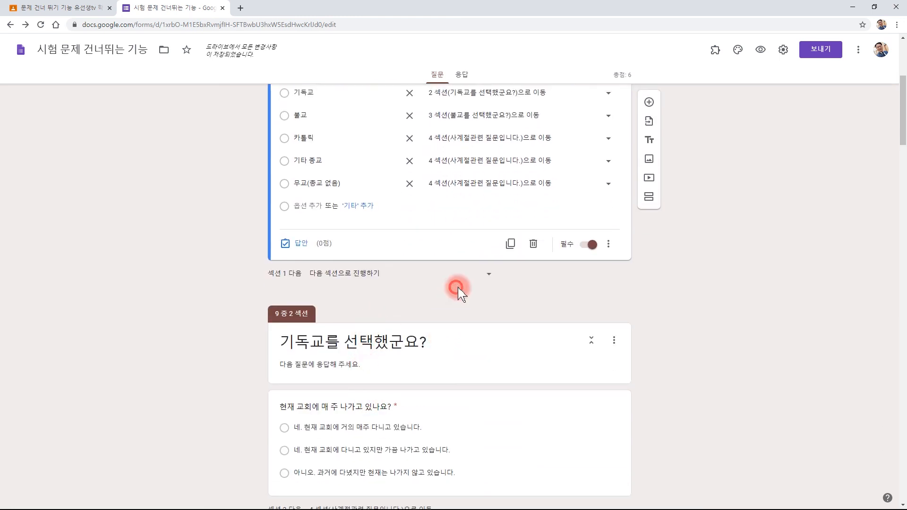
pyautogui.scroll(4, 466, 293)
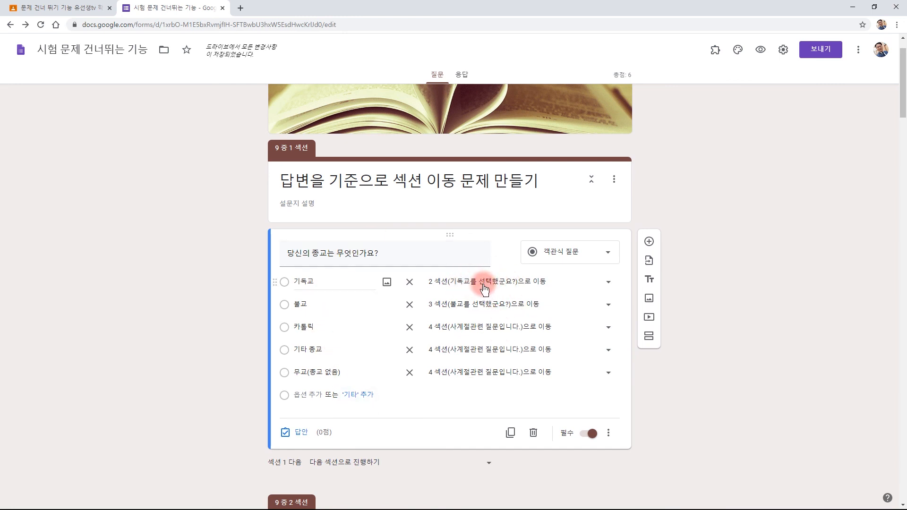
# - Compare the religion answers' destinations with the sections up to 봄을 선택했군요?, and recheck the question's 답변을 기준으로 섹션 이동 option
pyautogui.scroll(-2, 484, 293)
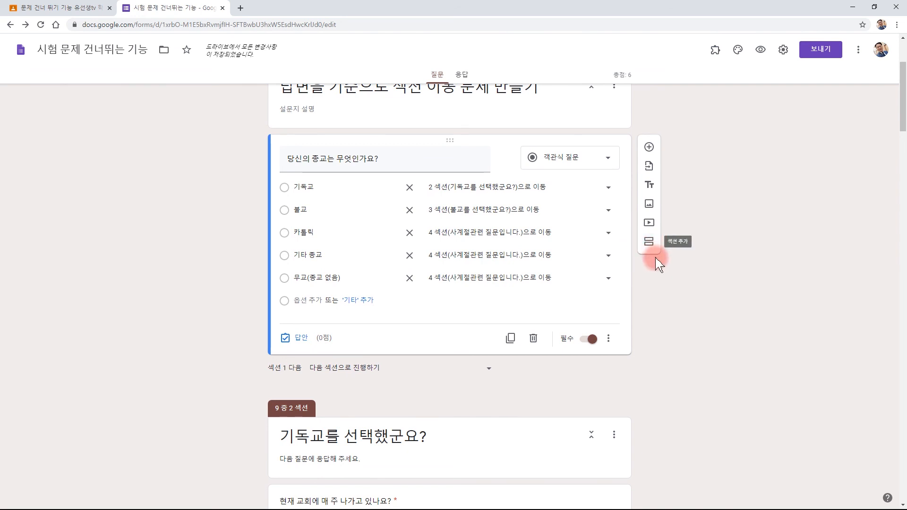
pyautogui.scroll(-8, 418, 352)
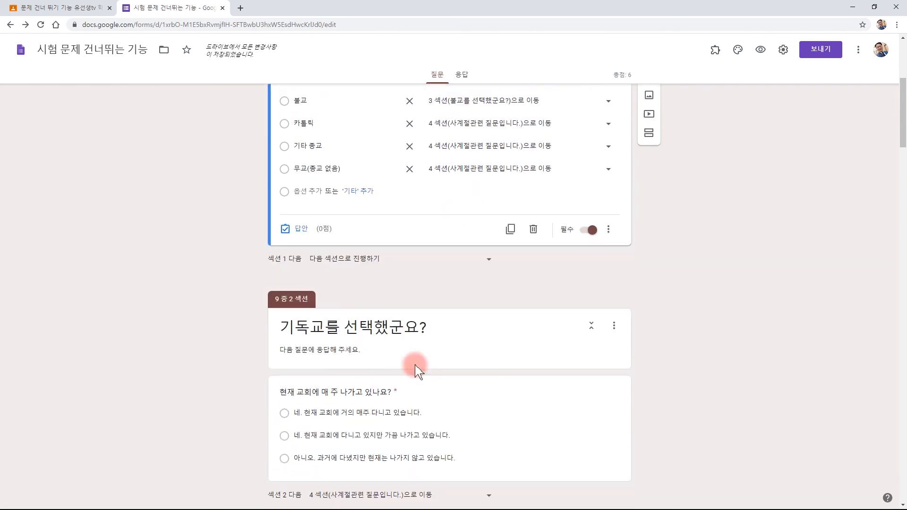
pyautogui.scroll(-10, 410, 355)
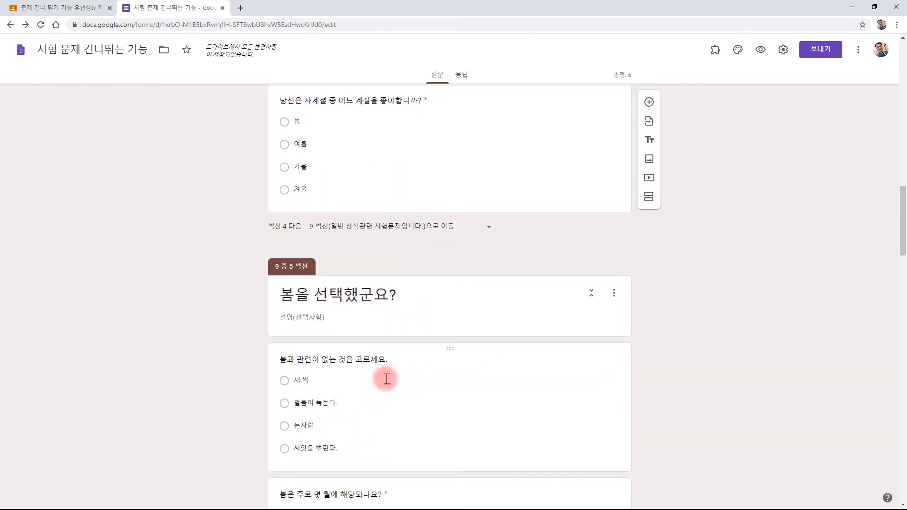
pyautogui.scroll(15, 794, 300)
pyautogui.scroll(4, 780, 302)
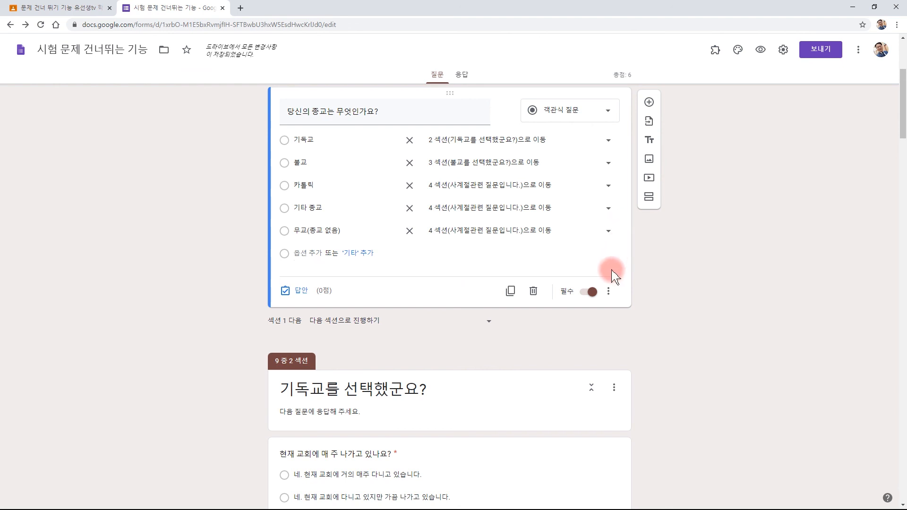
pyautogui.click(609, 291)
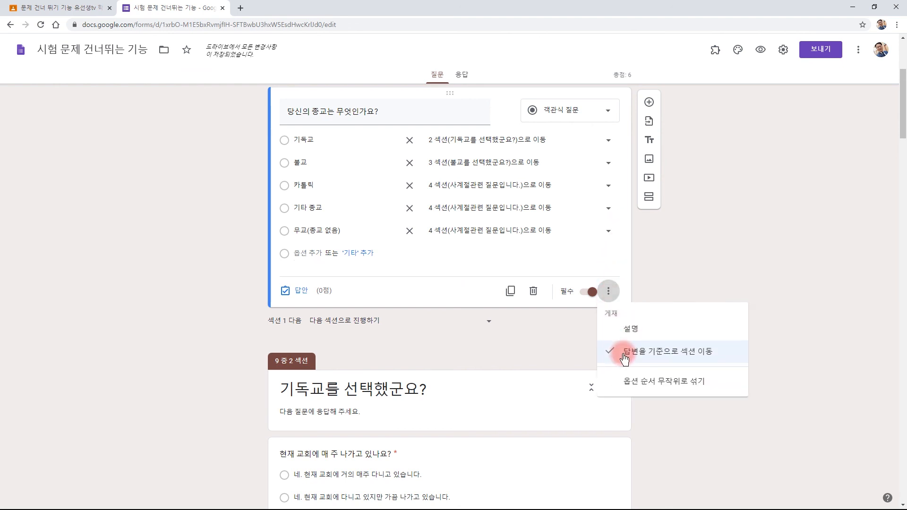
pyautogui.click(653, 266)
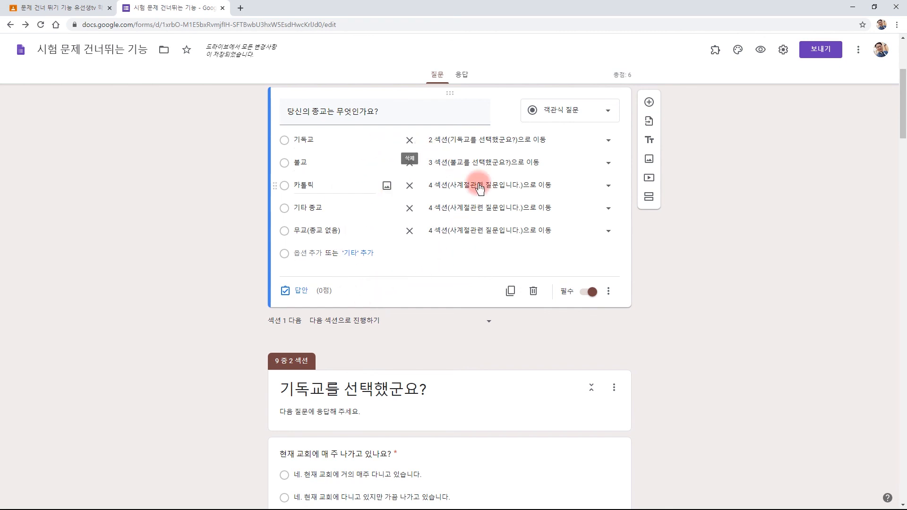
# - Set the destination after section 5, 봄을 선택했군요?, to 9 섹션(일반 상식관련 시험문제입니다.)으로 이동
pyautogui.scroll(-13, 480, 188)
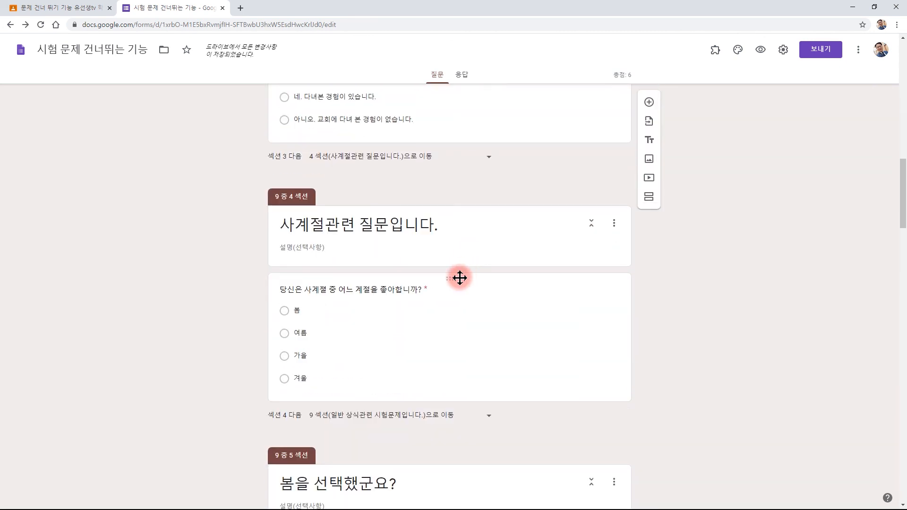
pyautogui.scroll(-6, 460, 280)
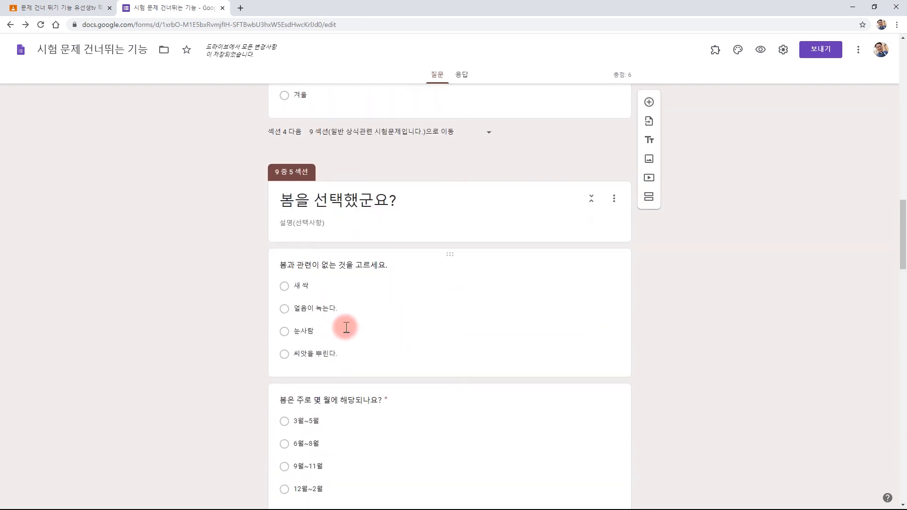
pyautogui.scroll(-5, 444, 307)
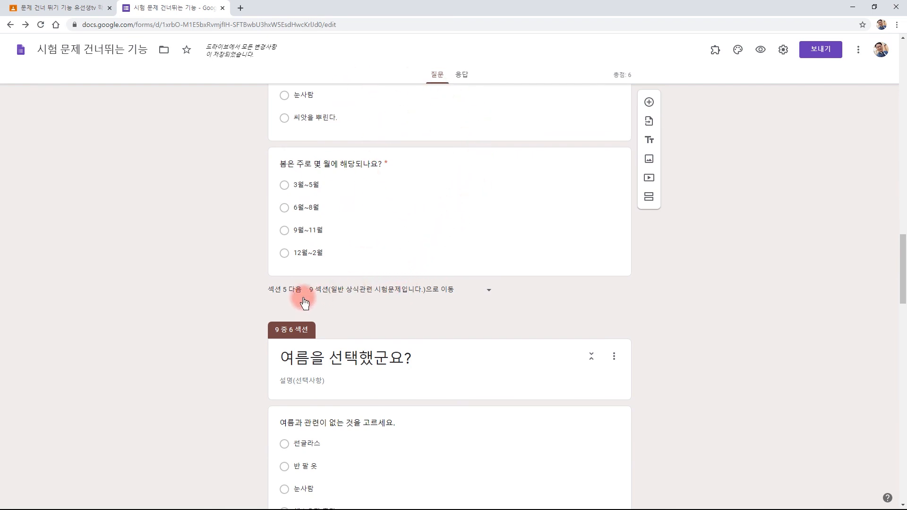
pyautogui.click(383, 294)
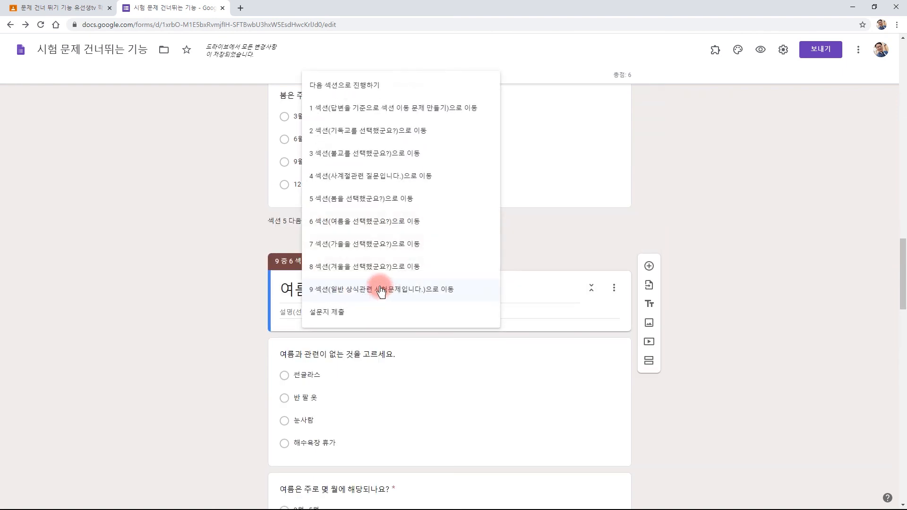
pyautogui.click(397, 293)
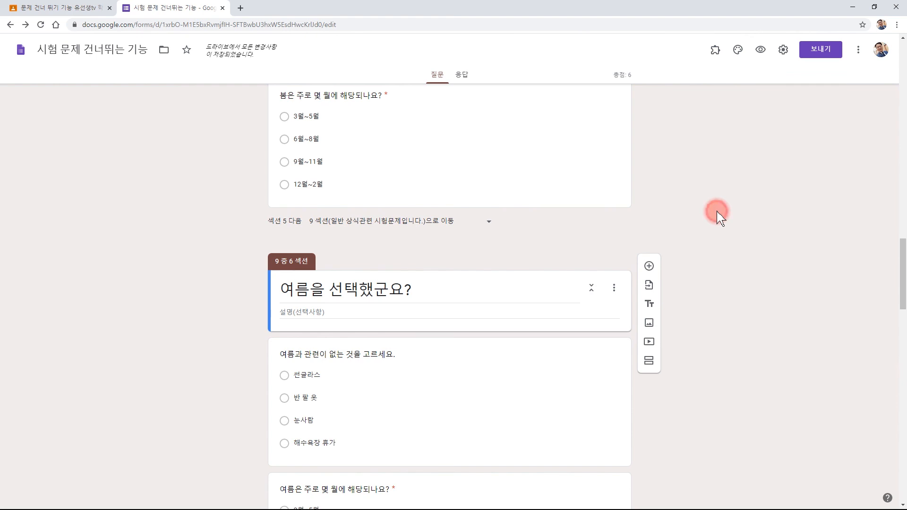
# - Test the routing in a form preview with the answers 카톨릭 and 가을, and close the preview
pyautogui.click(760, 49)
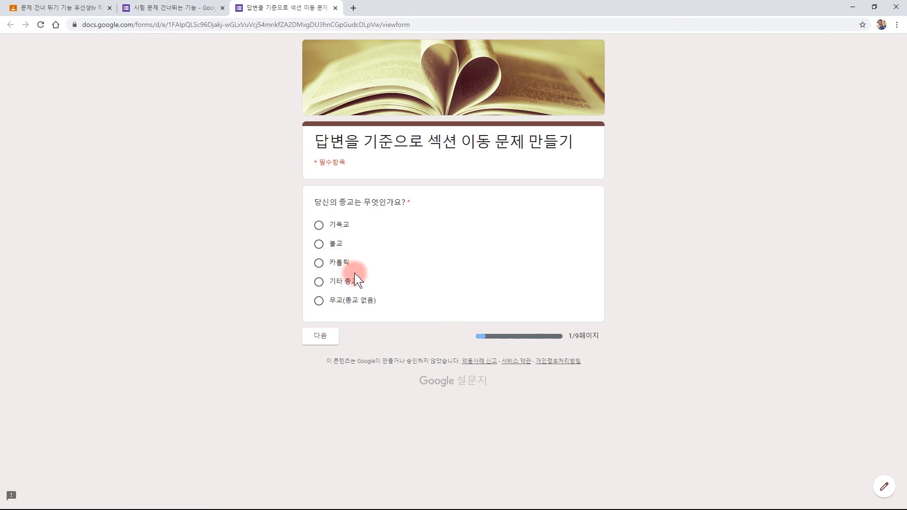
pyautogui.click(319, 265)
pyautogui.click(320, 336)
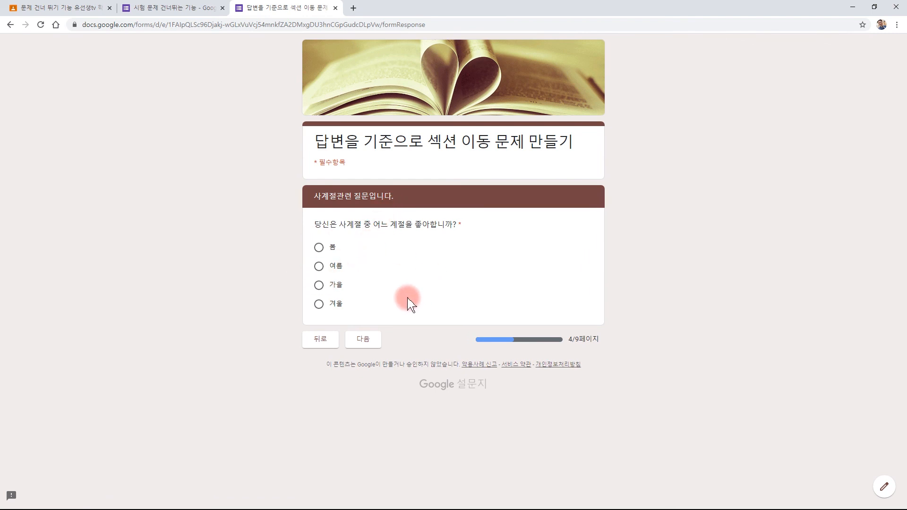
pyautogui.click(328, 289)
pyautogui.click(366, 339)
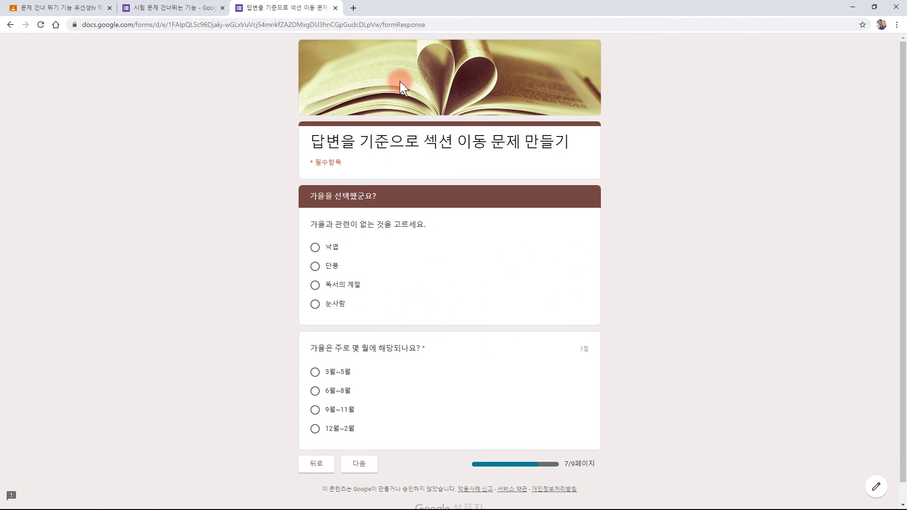
pyautogui.click(335, 8)
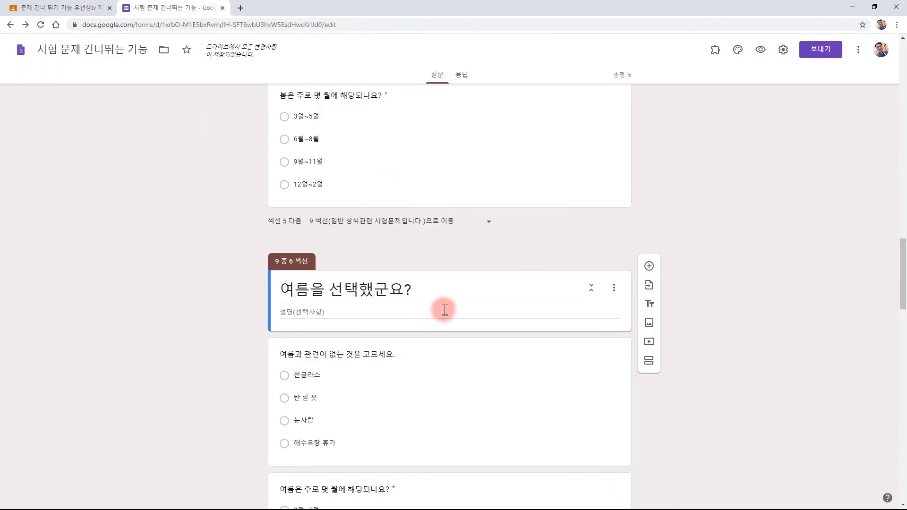
pyautogui.scroll(-3, 384, 385)
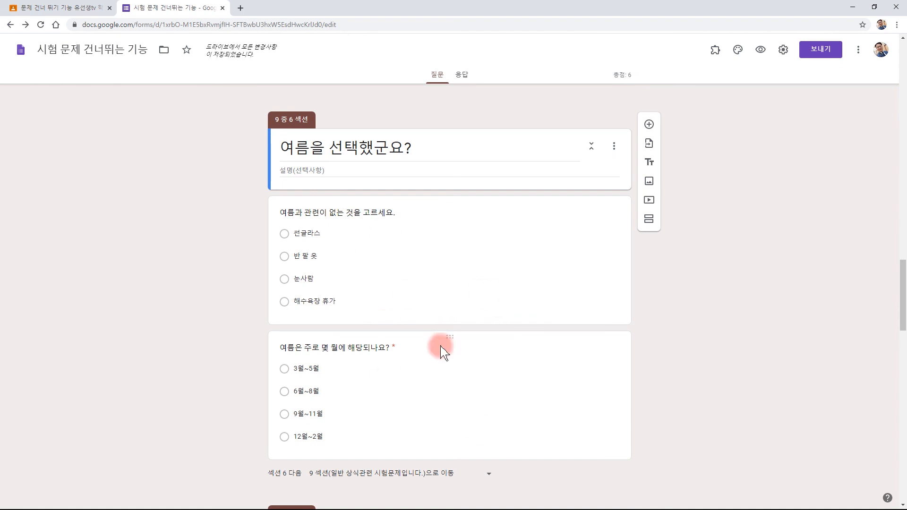
pyautogui.scroll(-1, 441, 355)
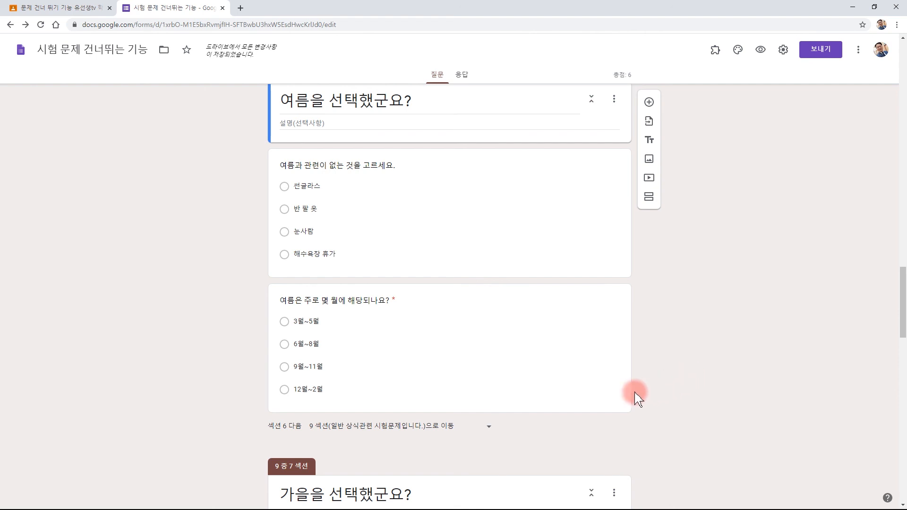
pyautogui.click(688, 364)
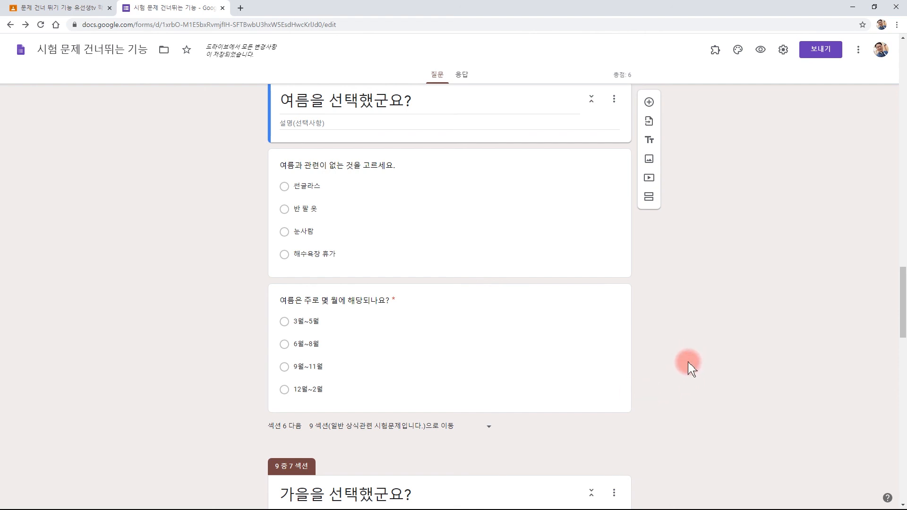